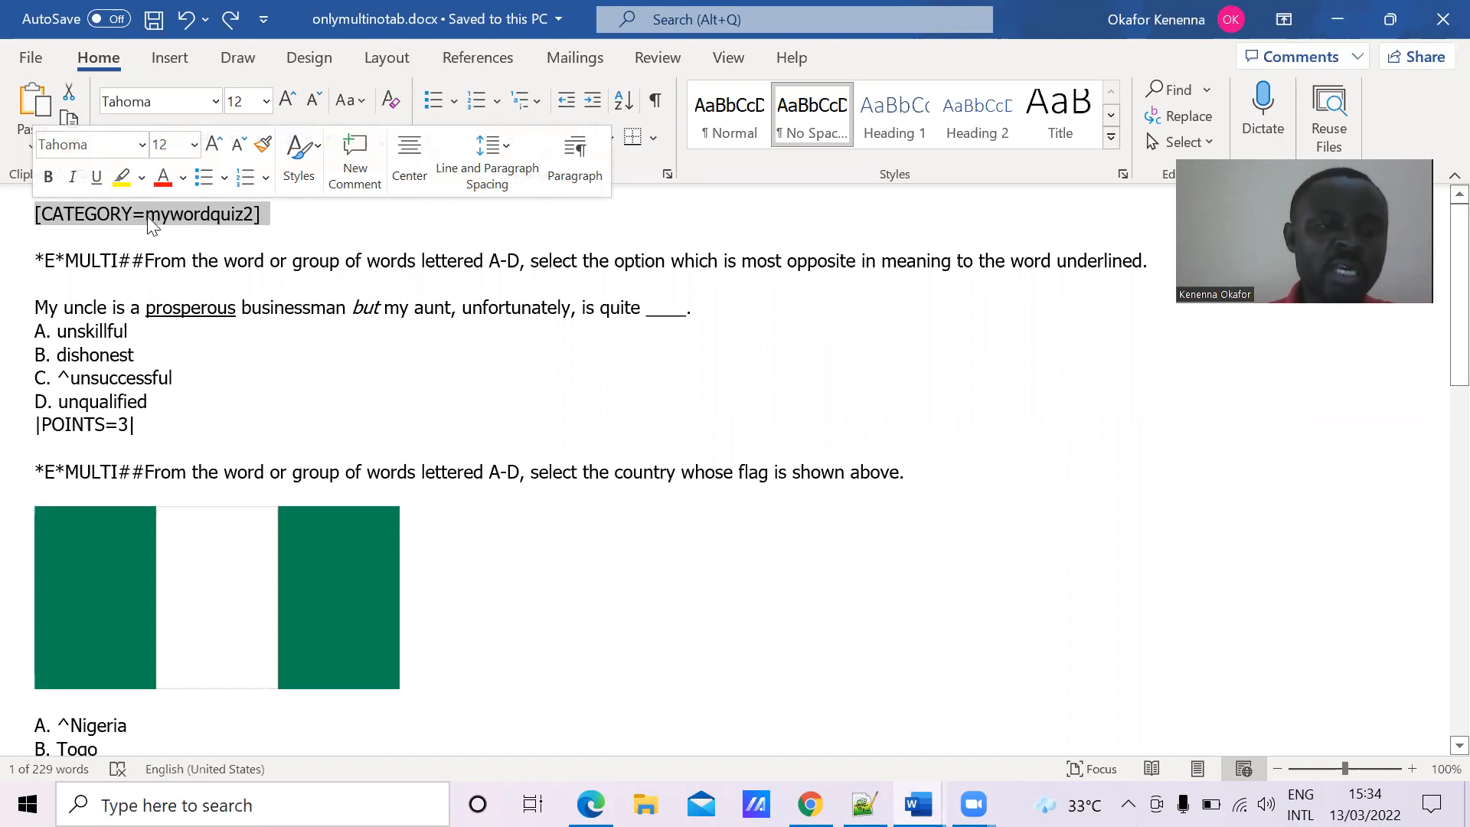
Examine the category line and the *E*, MULTI and ## markers that open the first quiz question
left_click(253, 219)
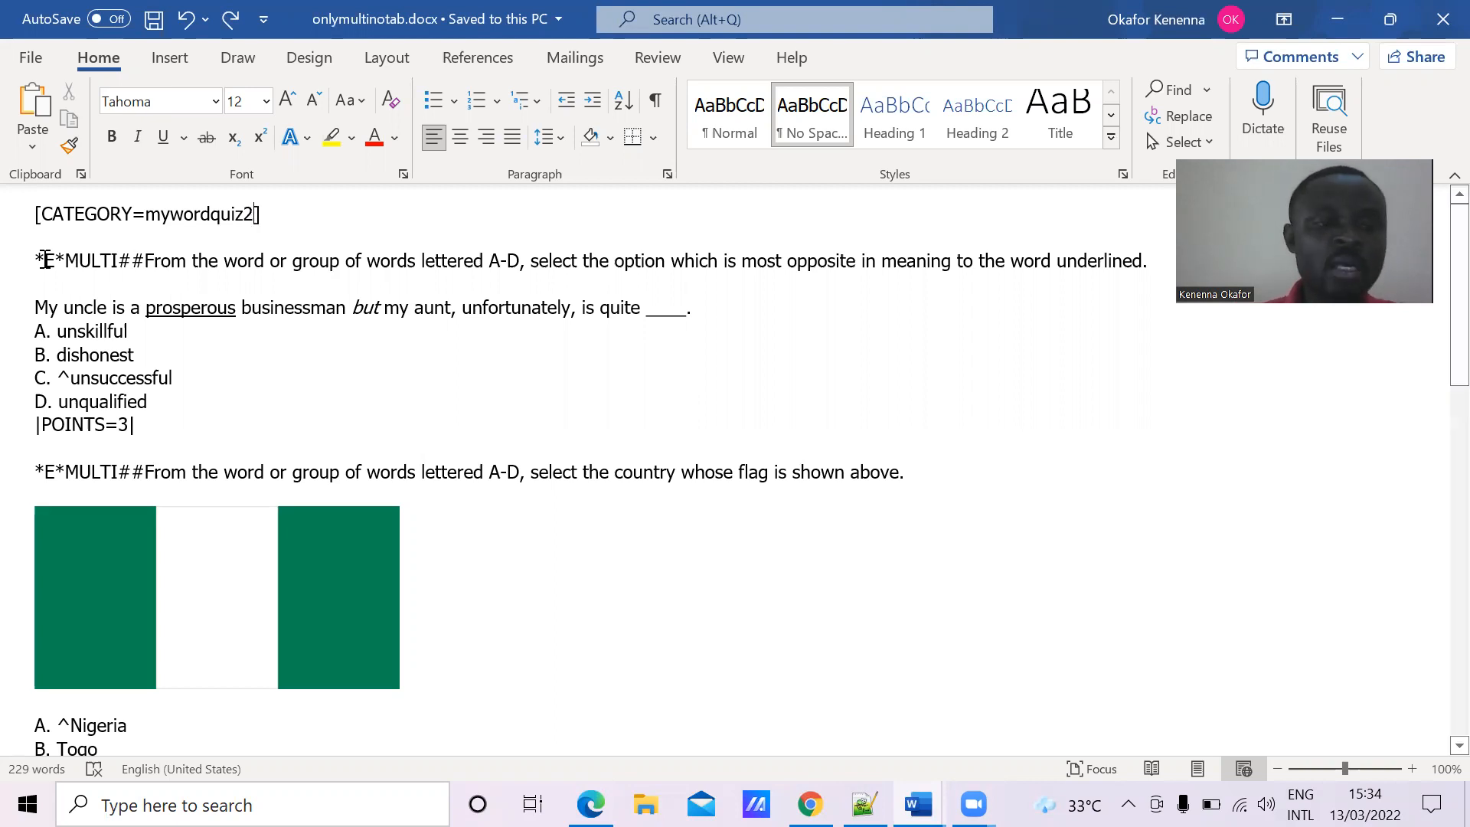
left_click_drag(42, 260, 159, 426)
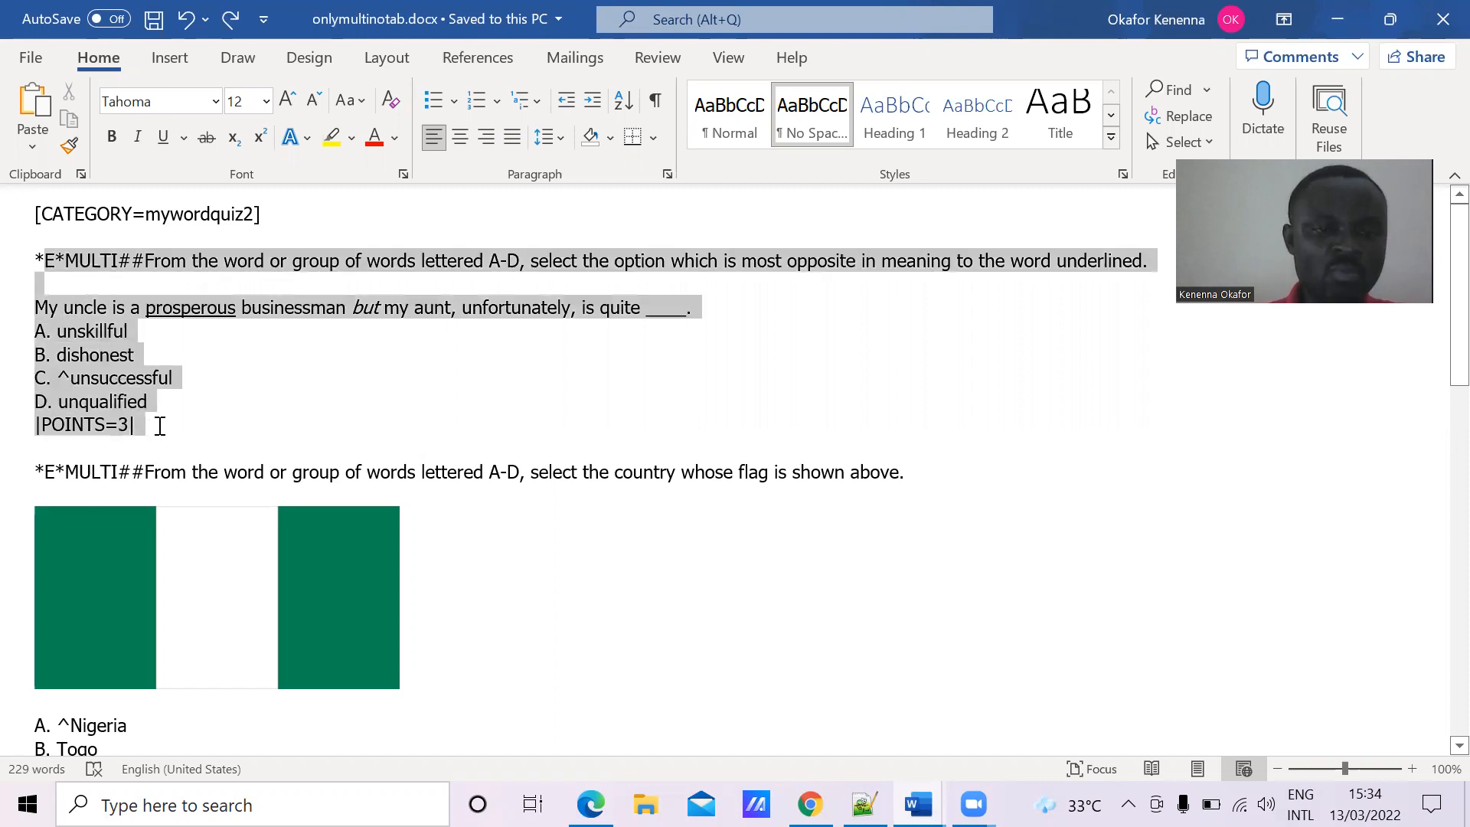
left_click(68, 331)
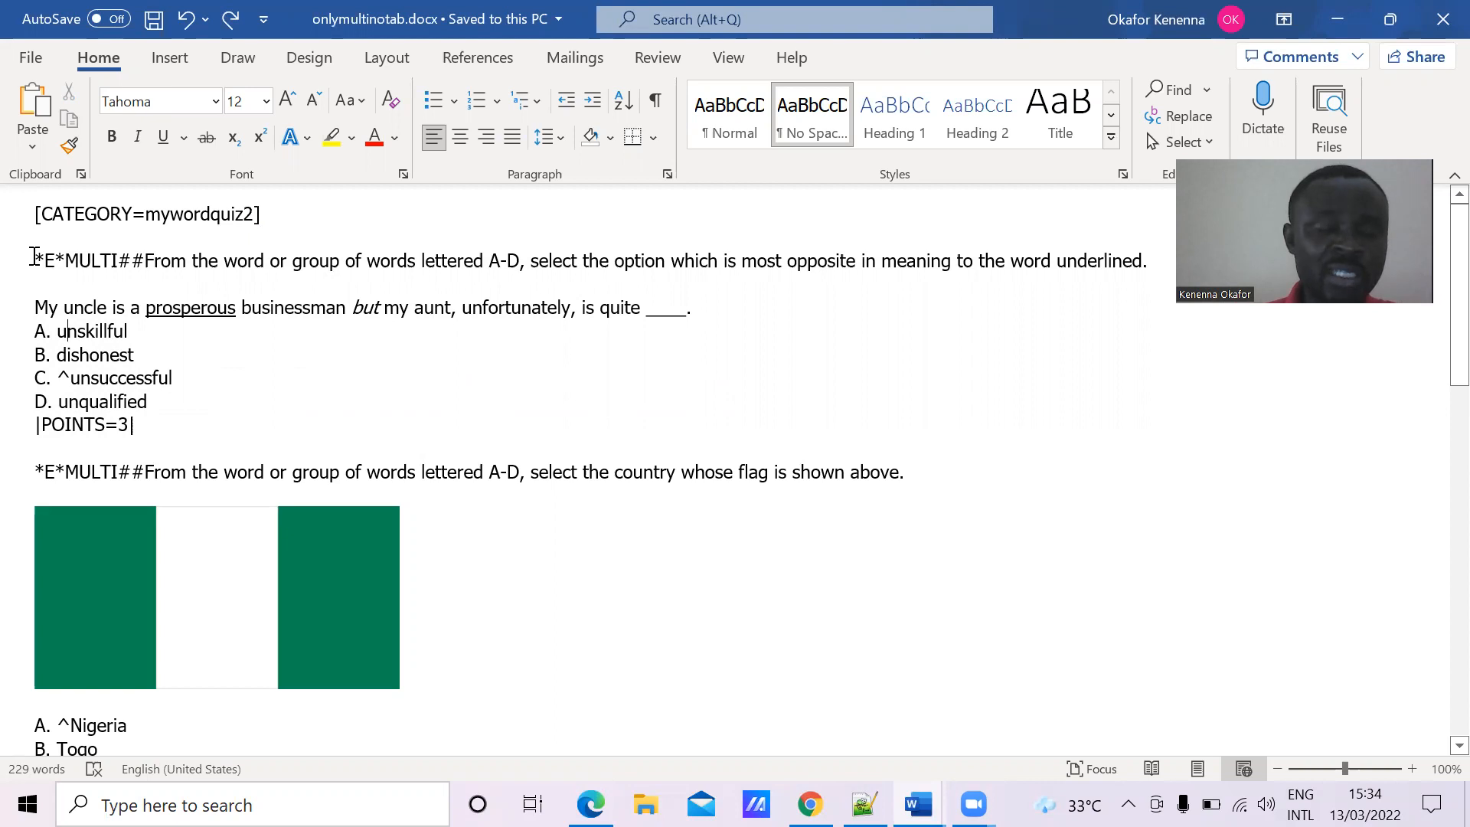
left_click_drag(34, 260, 66, 262)
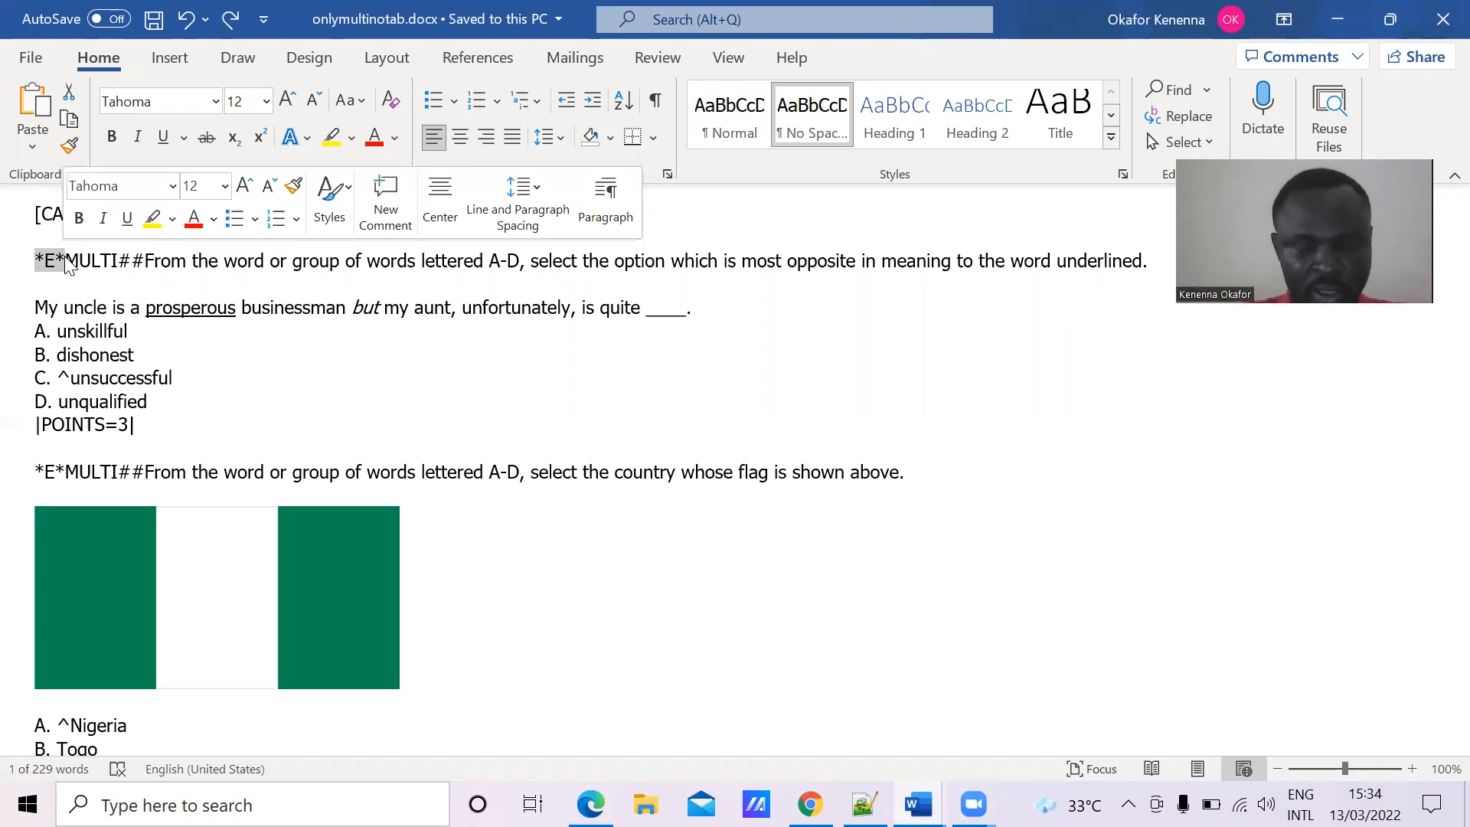
double_click(89, 261)
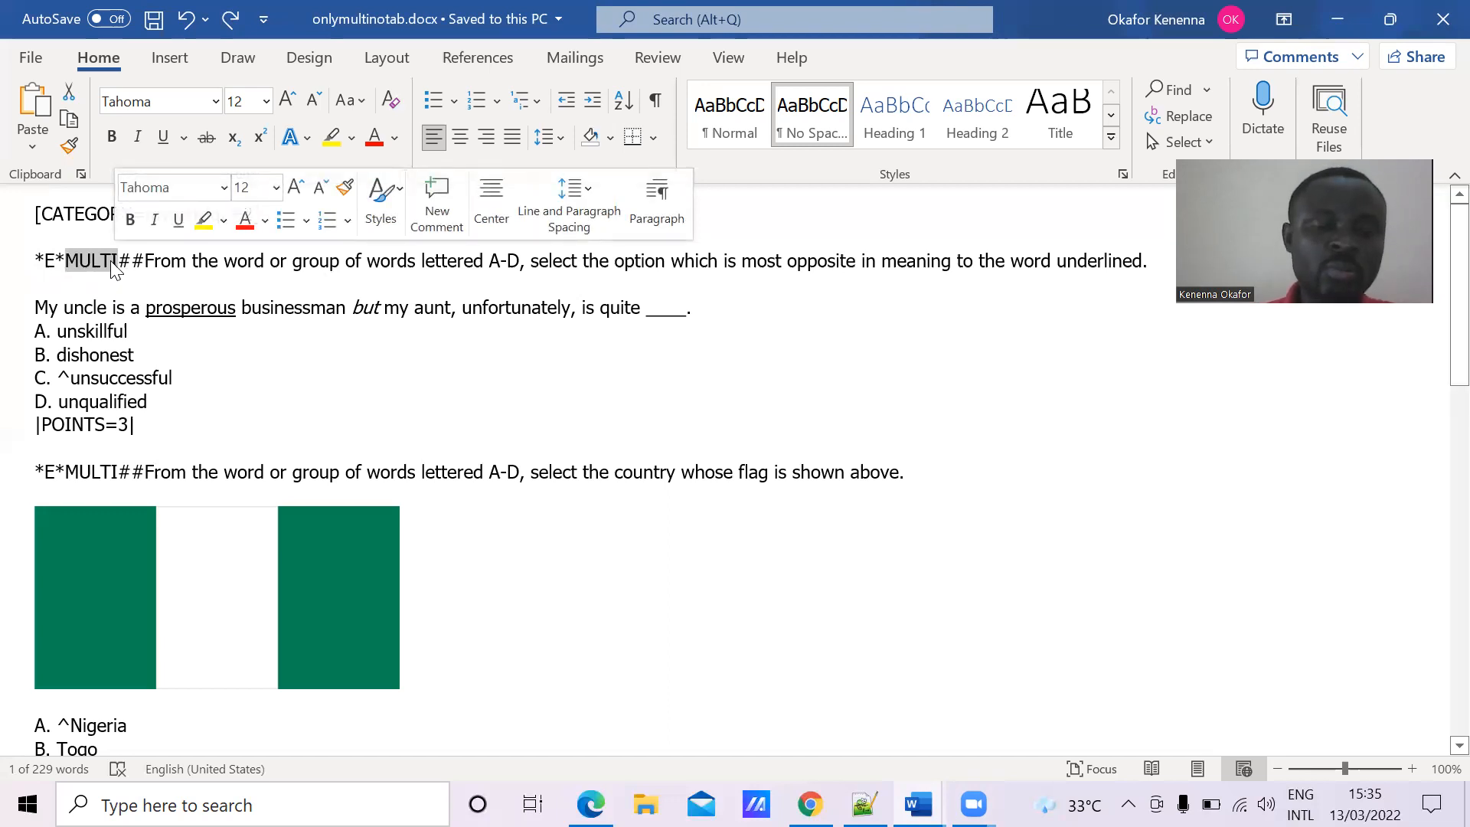
left_click(116, 261)
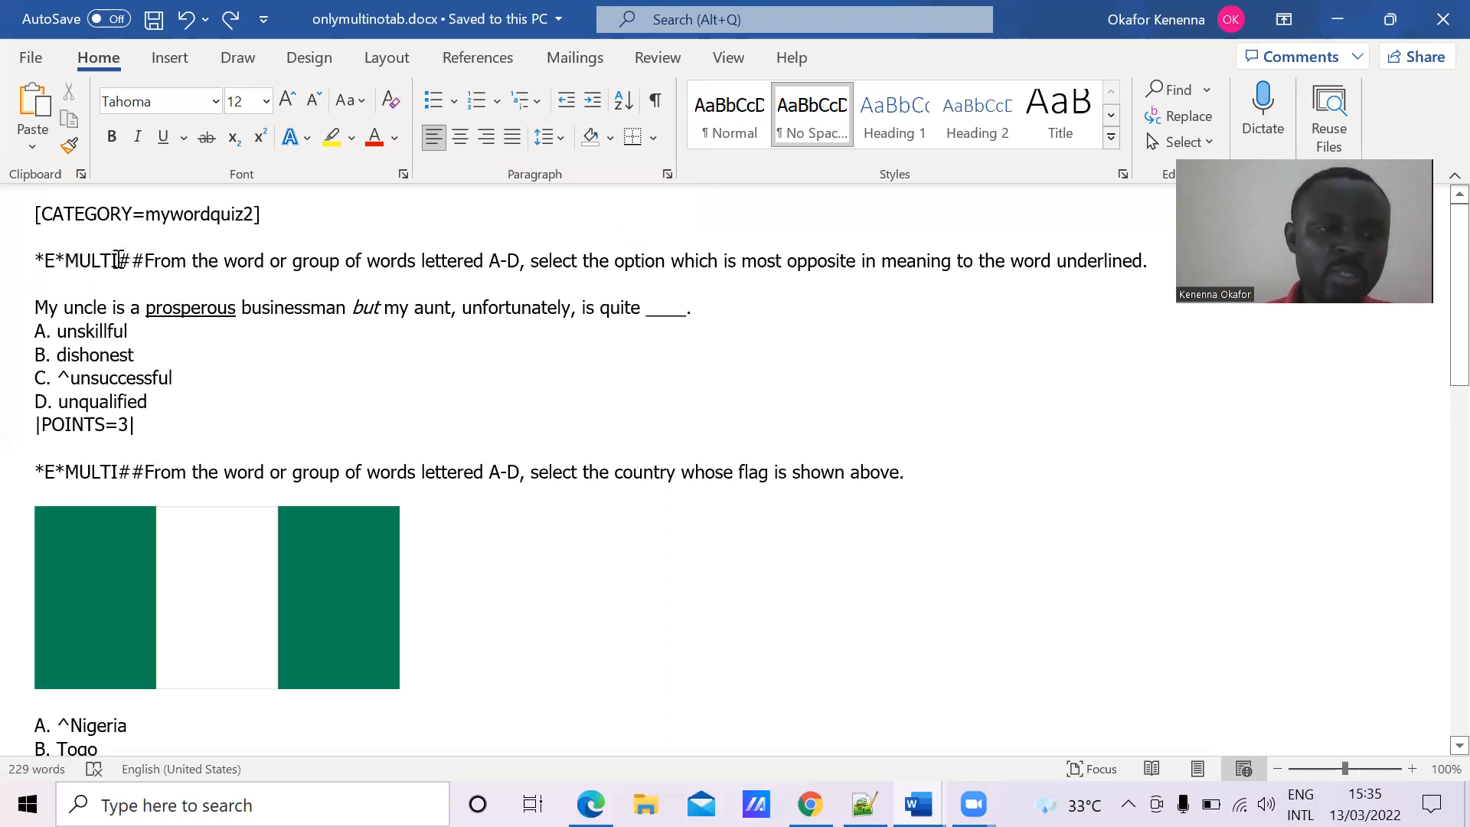
left_click_drag(116, 262, 67, 255)
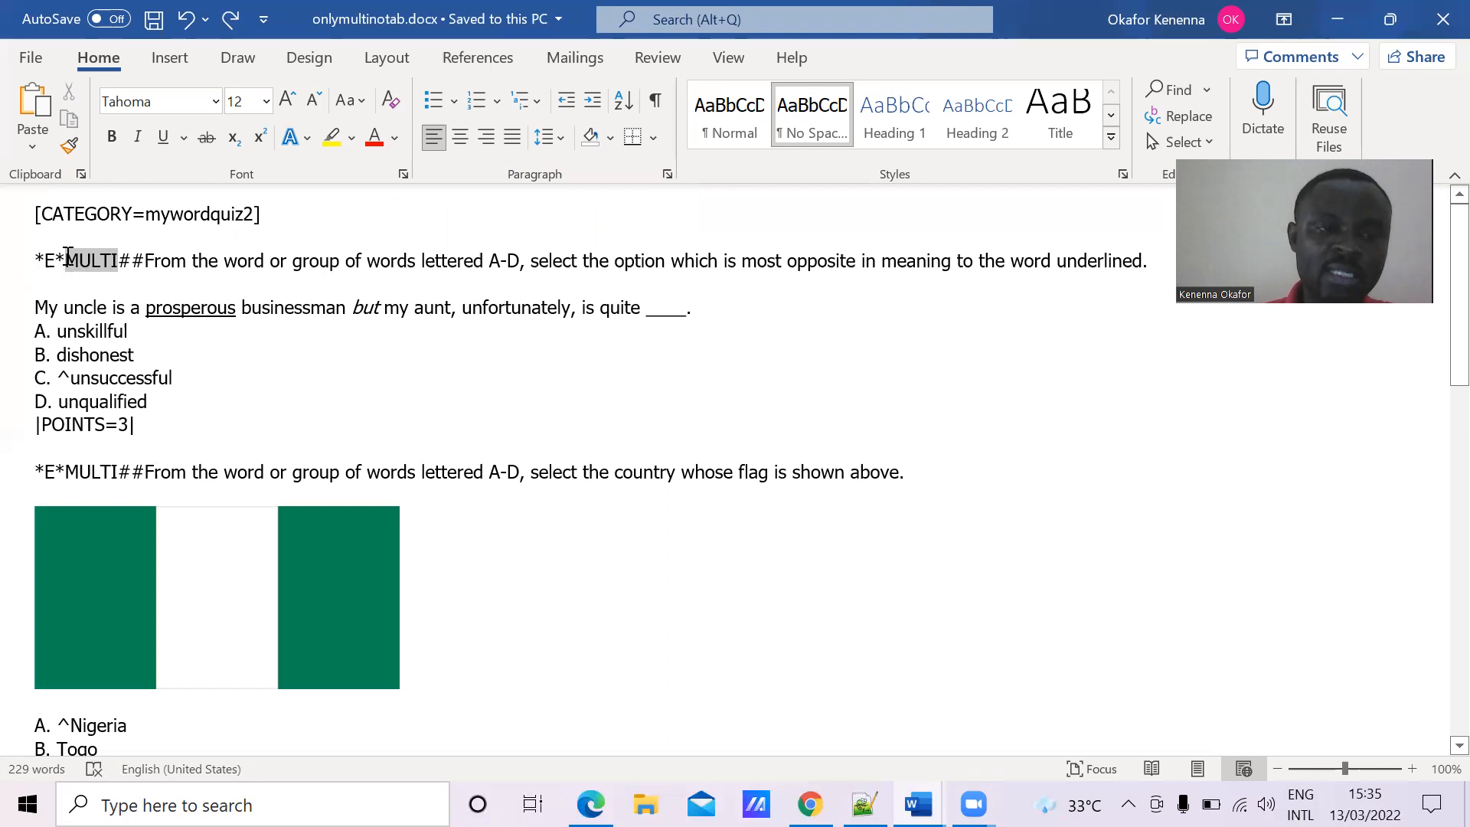
left_click_drag(67, 255, 121, 264)
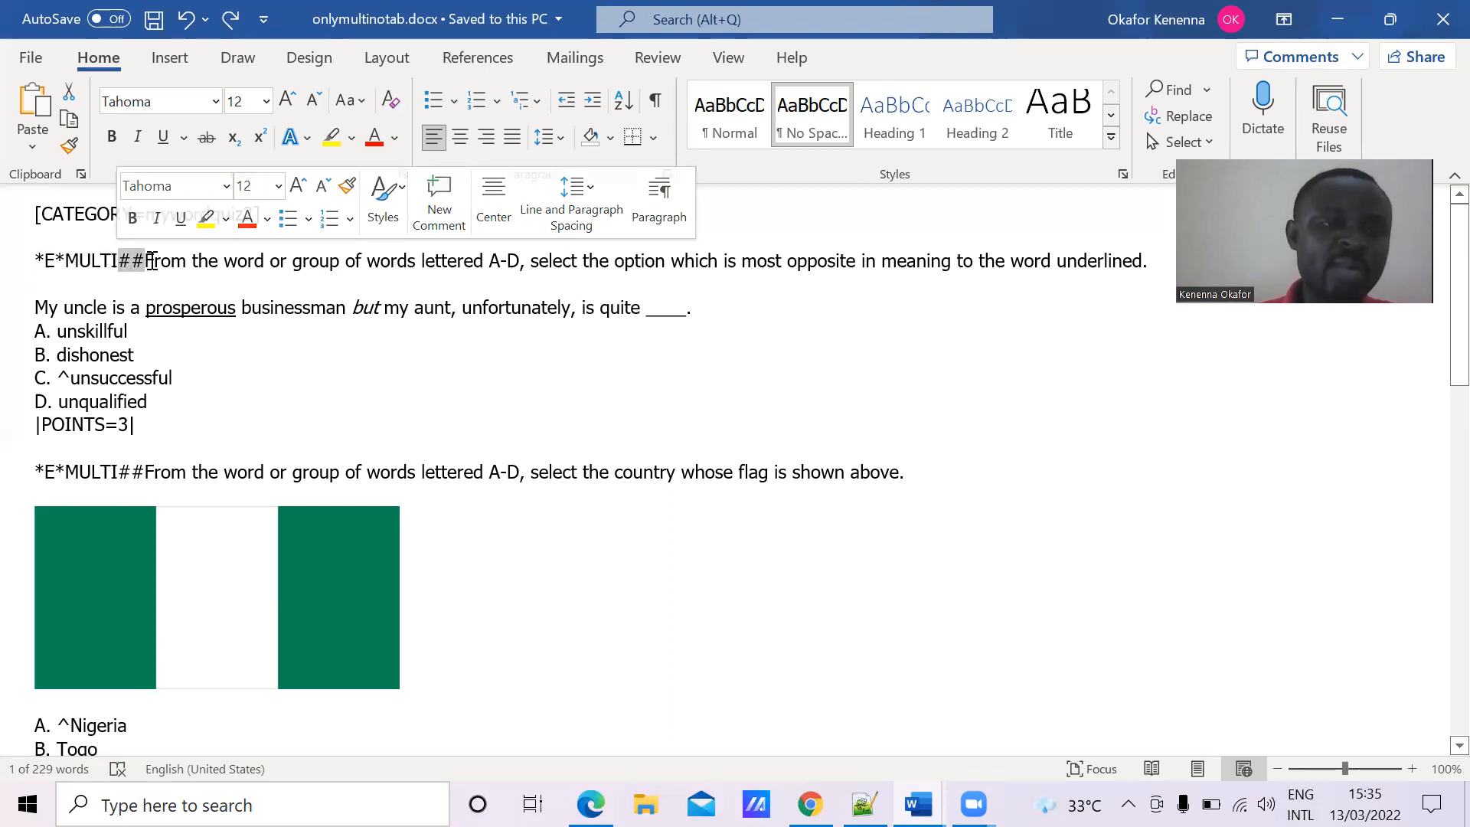
Review the first question's instruction and sentence, highlighting the underlined word "prosperous" and the italic word "but"
left_click_drag(152, 263, 1037, 282)
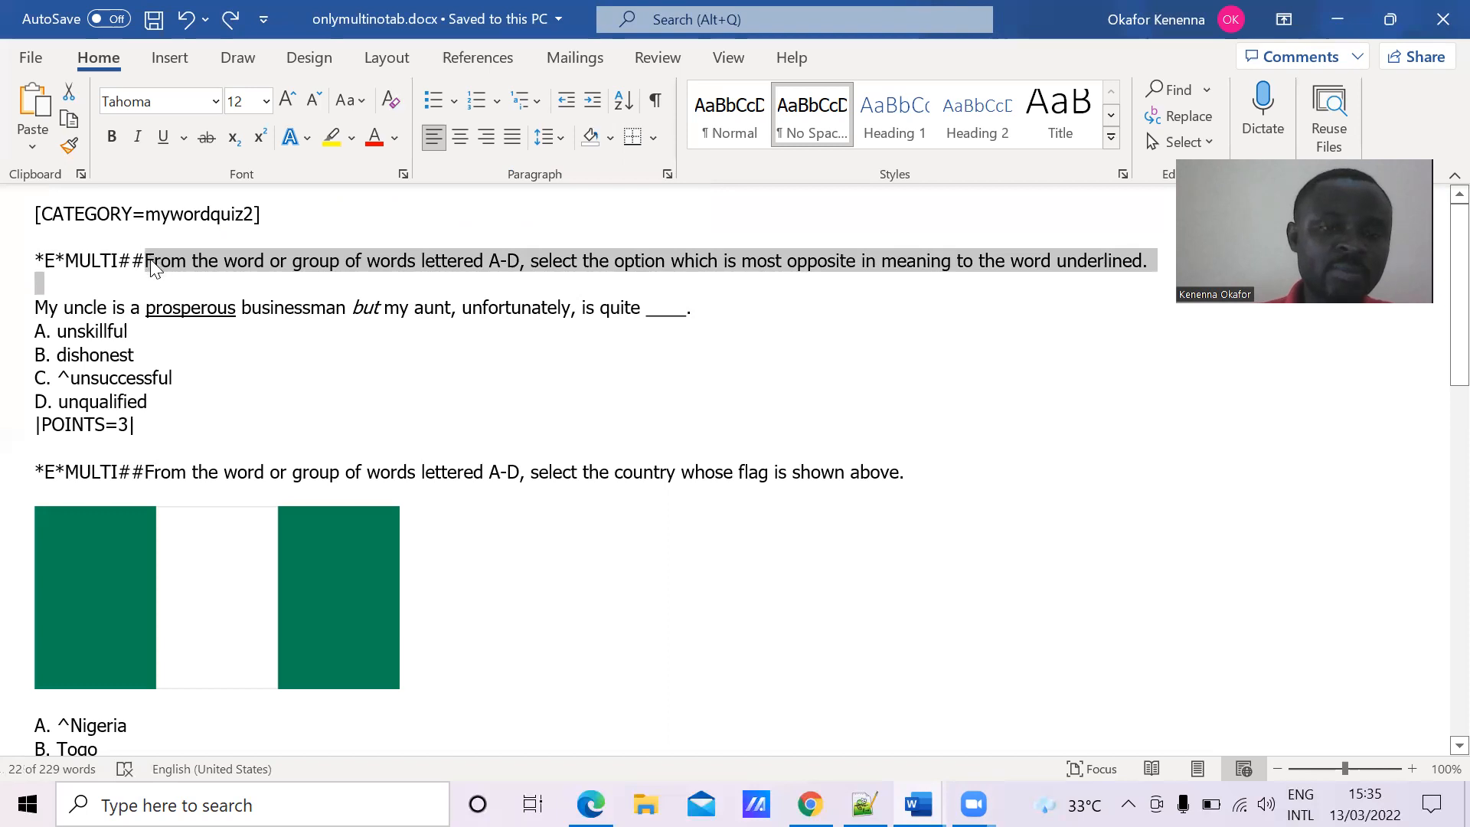
left_click_drag(33, 306, 174, 304)
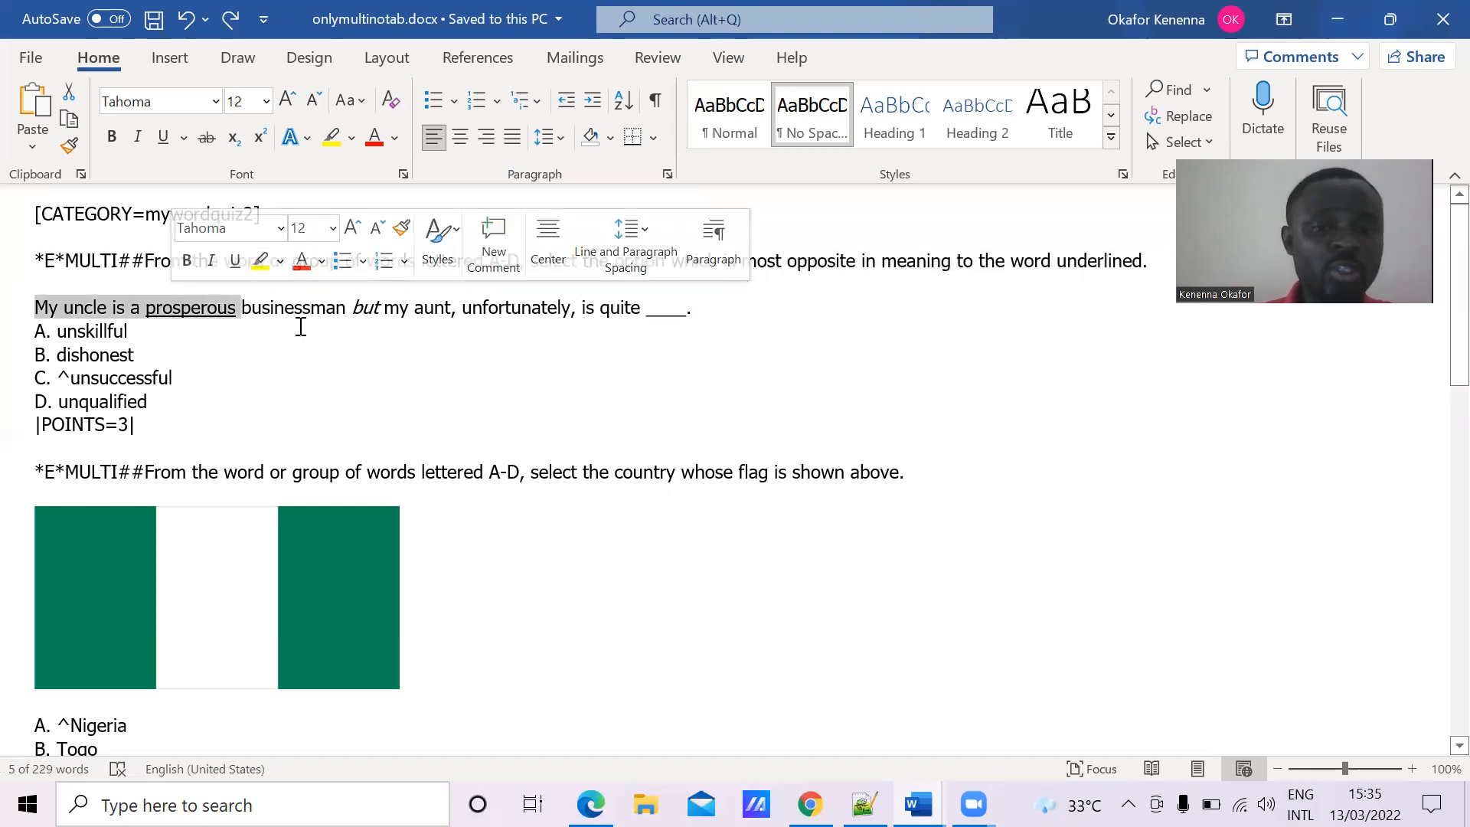
left_click(727, 307)
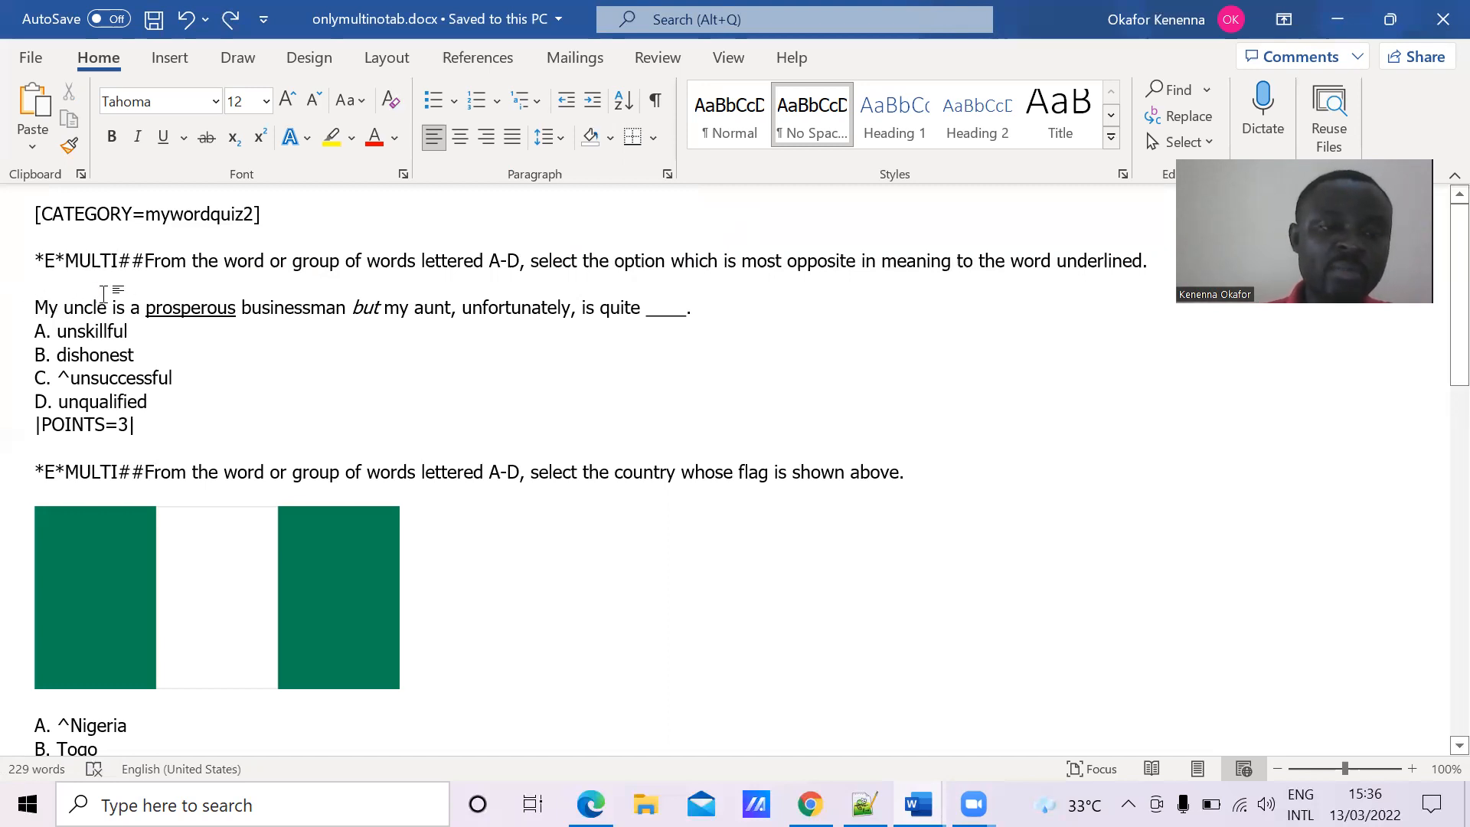
left_click_drag(240, 307, 151, 317)
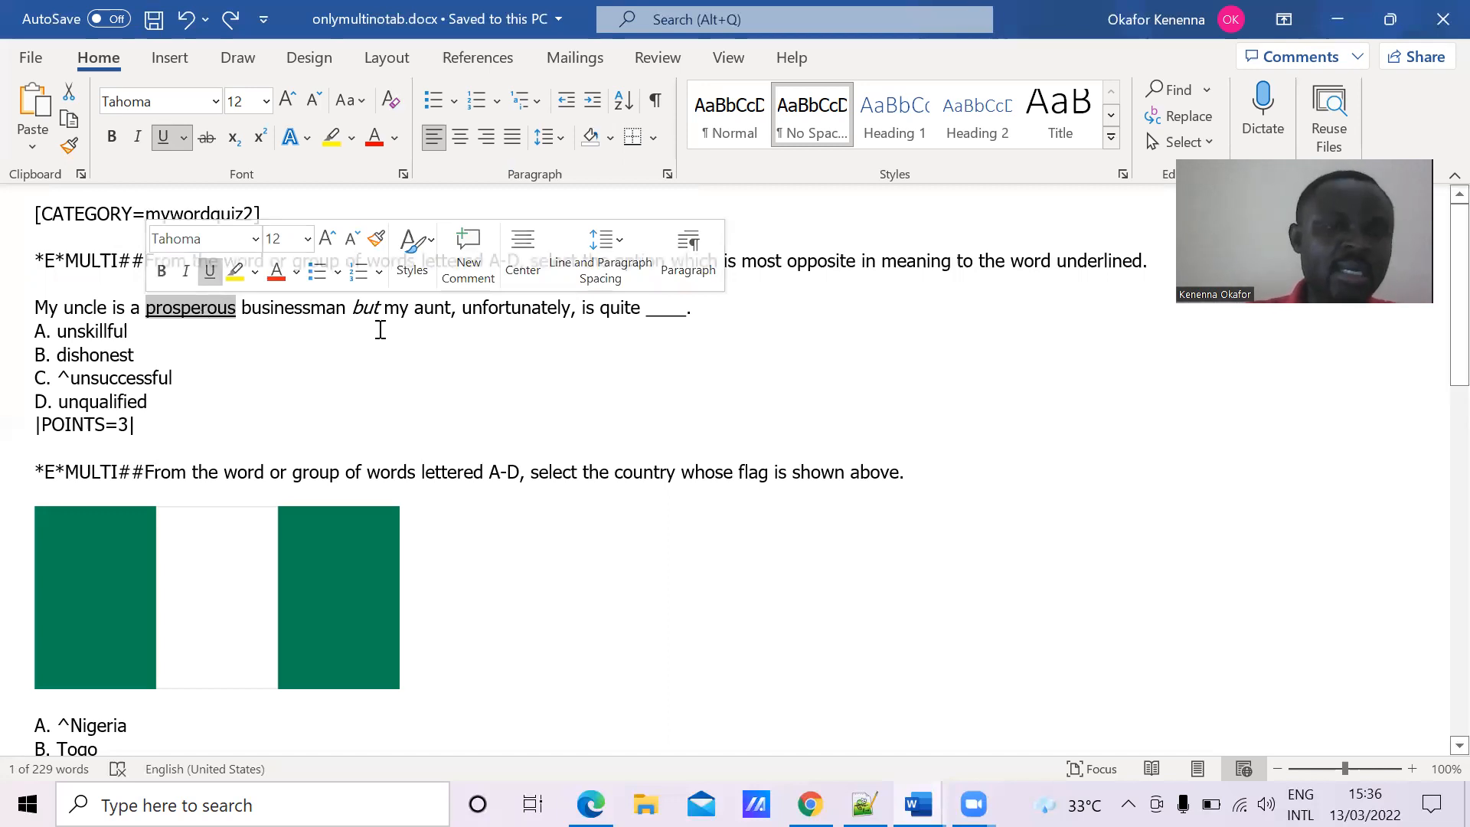
left_click_drag(385, 310, 357, 309)
left_click(207, 402)
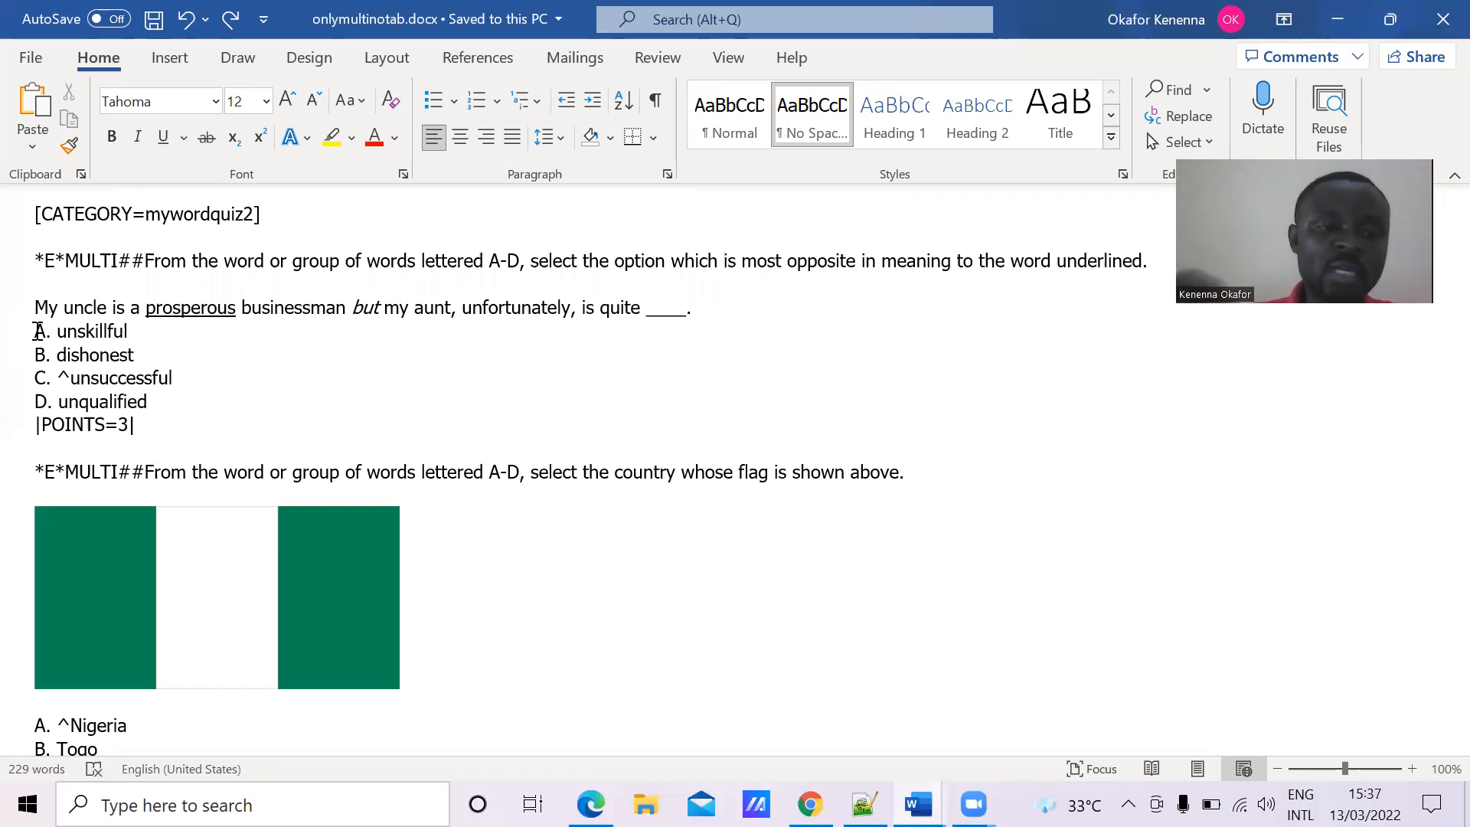
Inspect the first question's lettered answer options and highlight the ^ marker before "unsuccessful"
left_click_drag(50, 334, 56, 379)
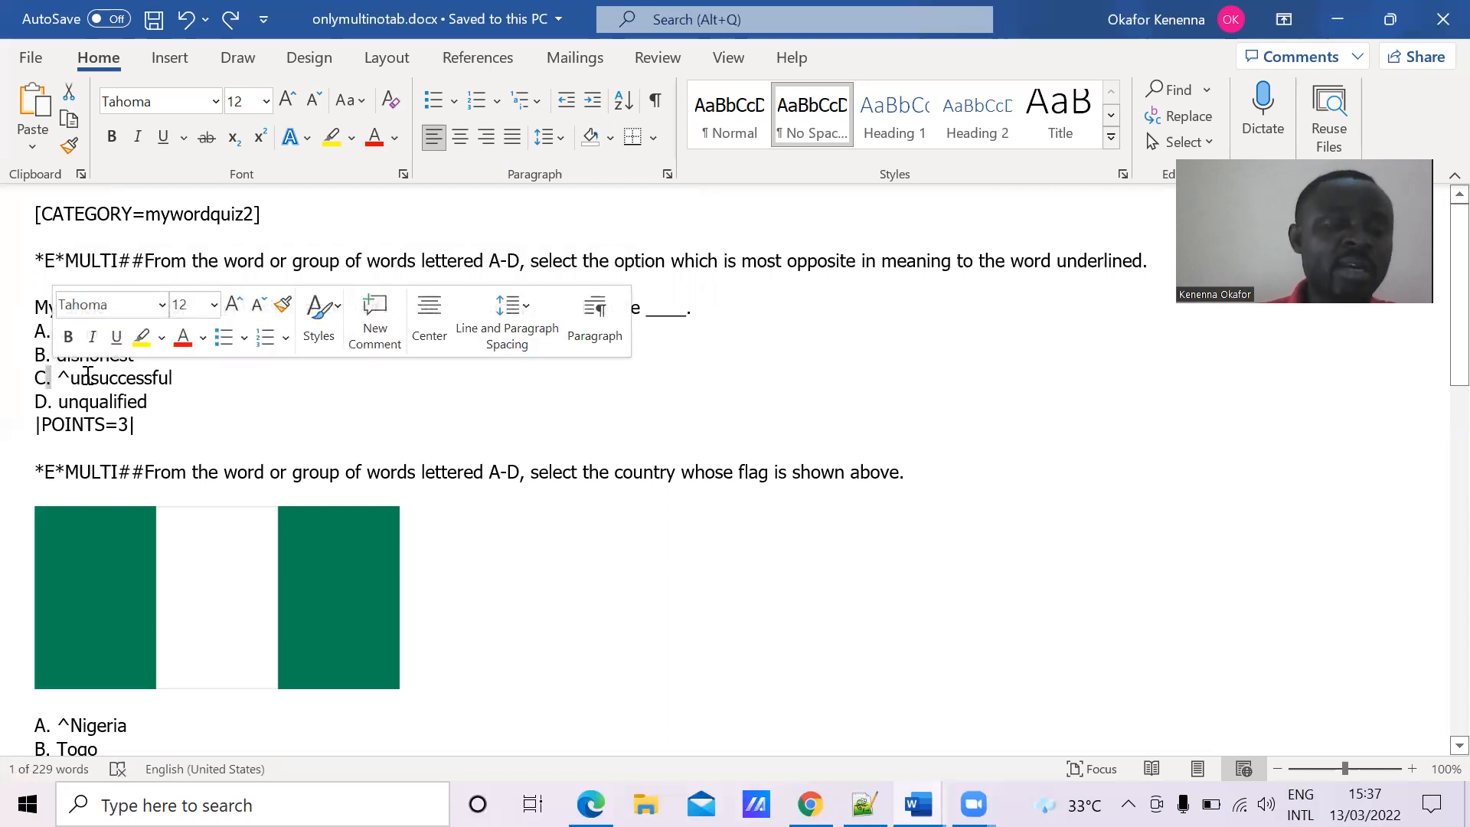
left_click(341, 401)
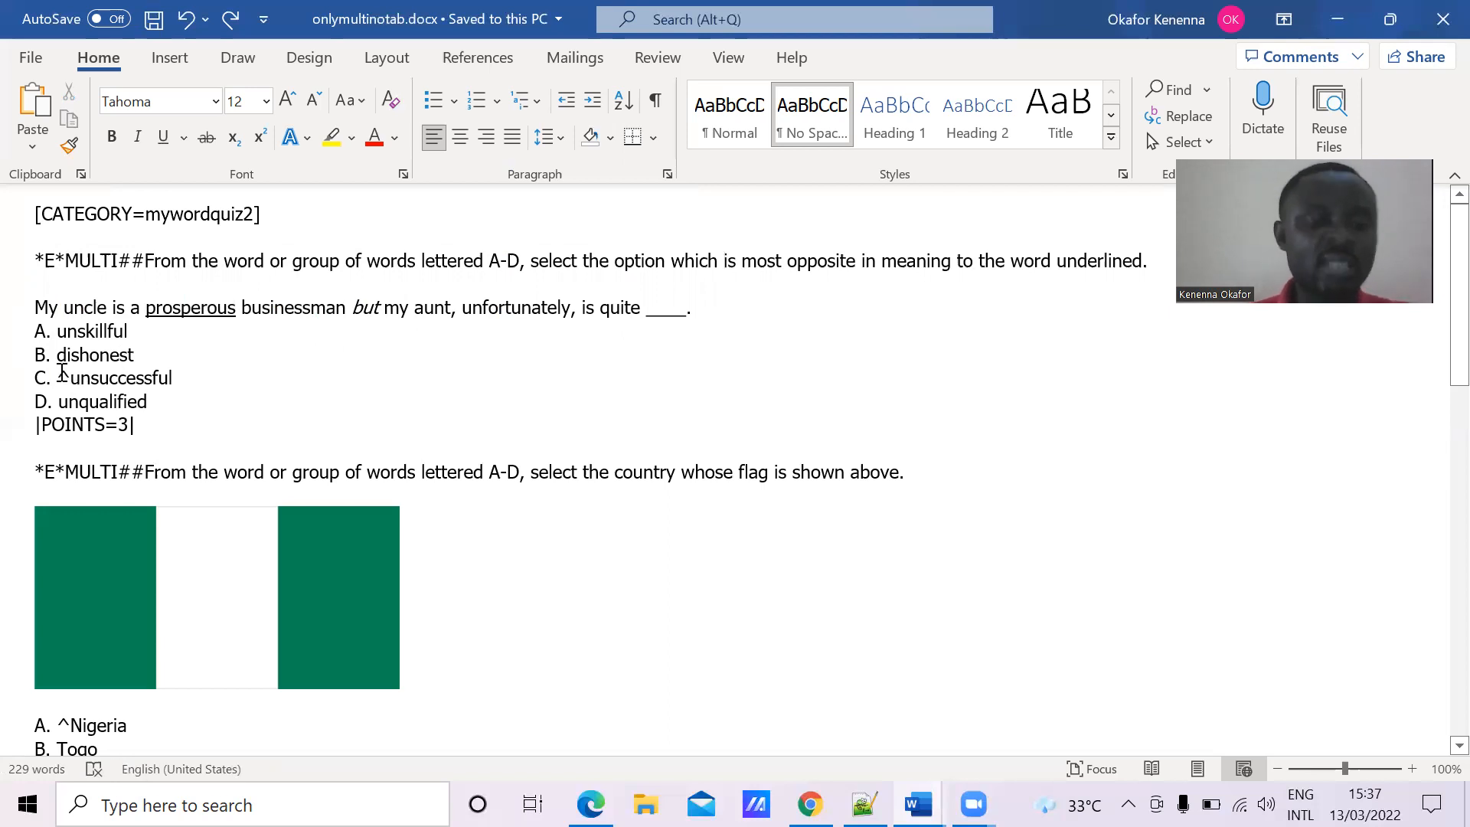
left_click_drag(62, 373, 67, 374)
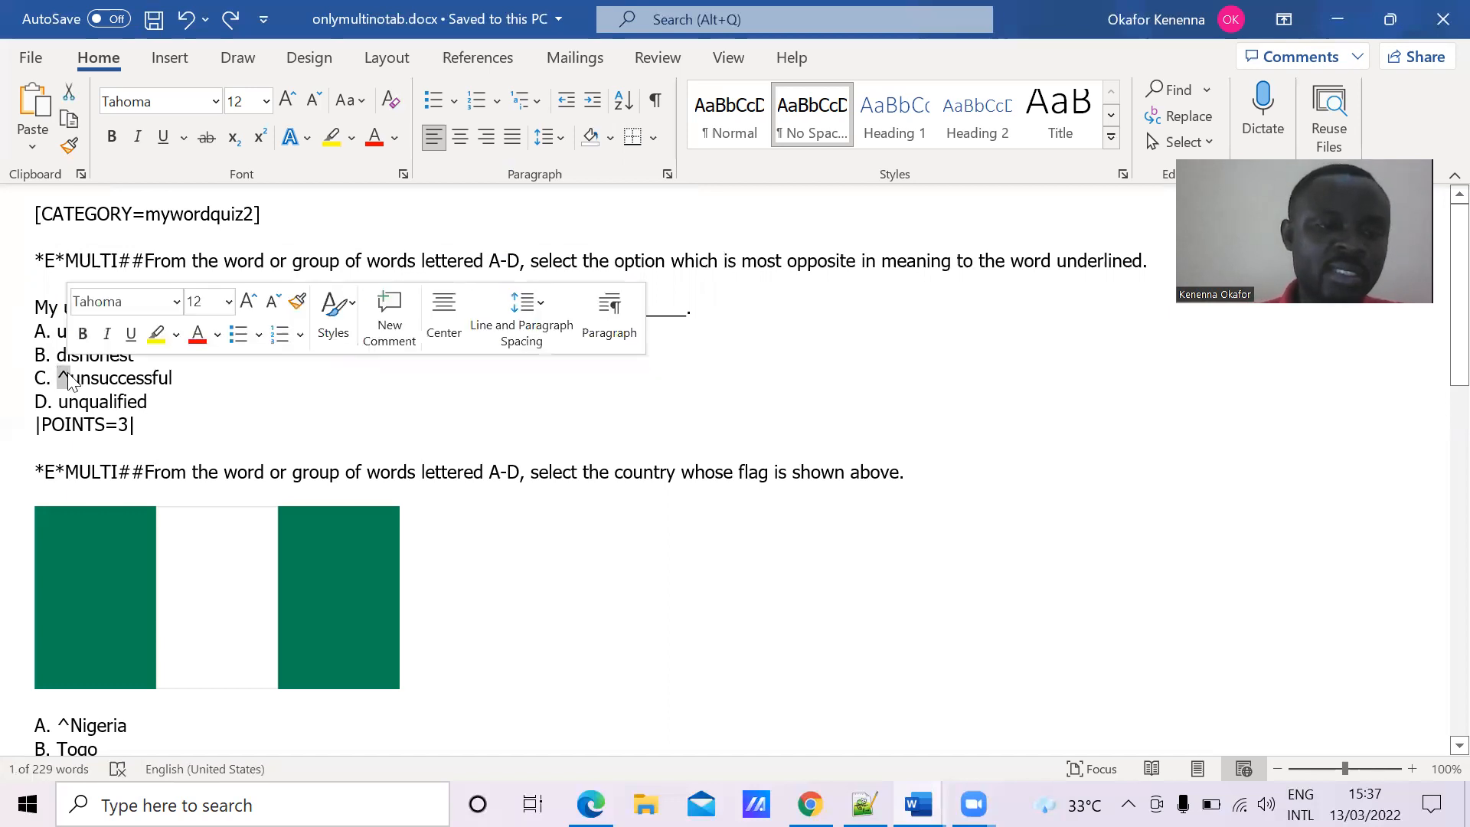
left_click(140, 390)
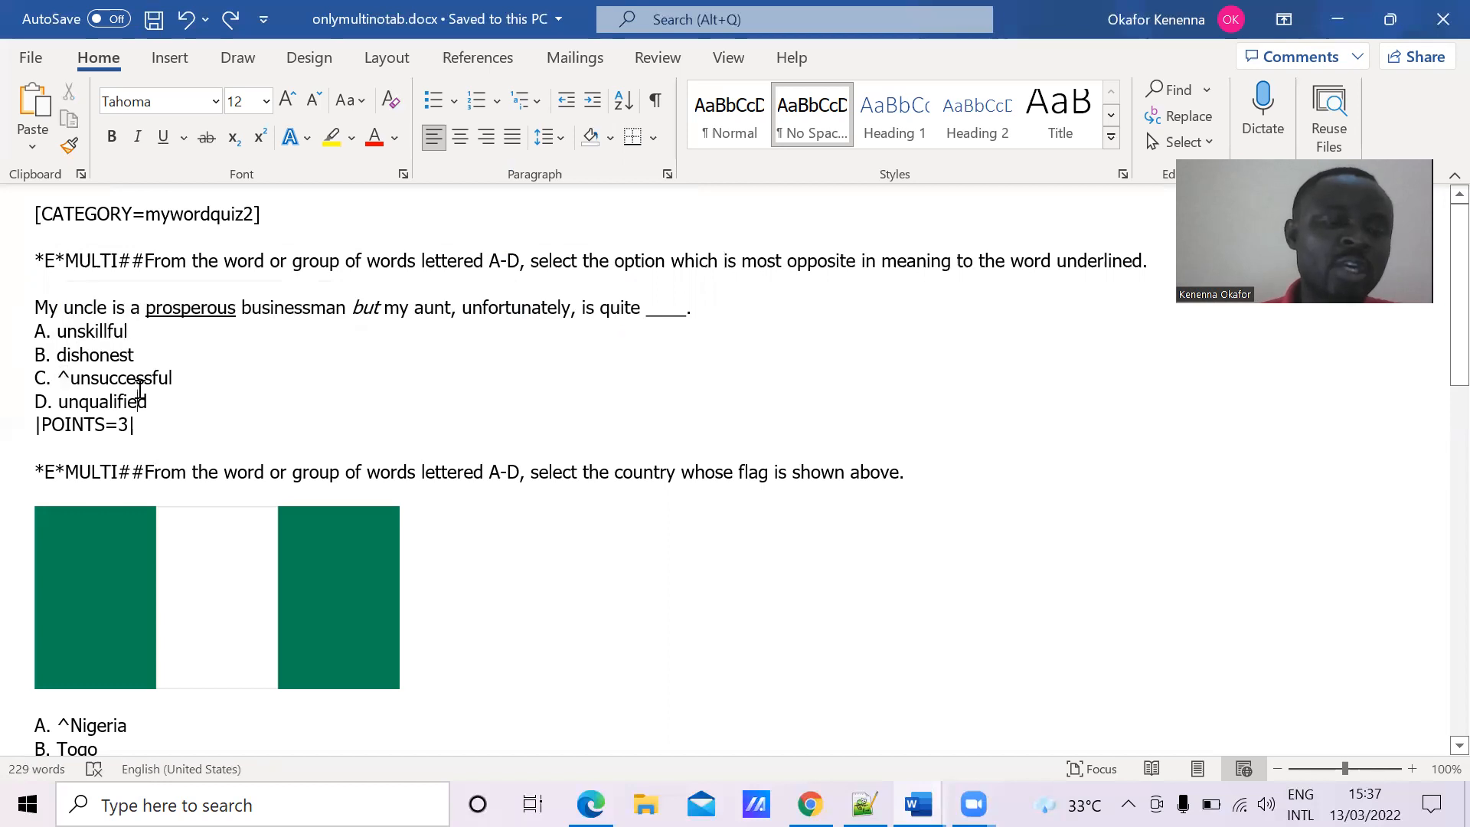
double_click(65, 378)
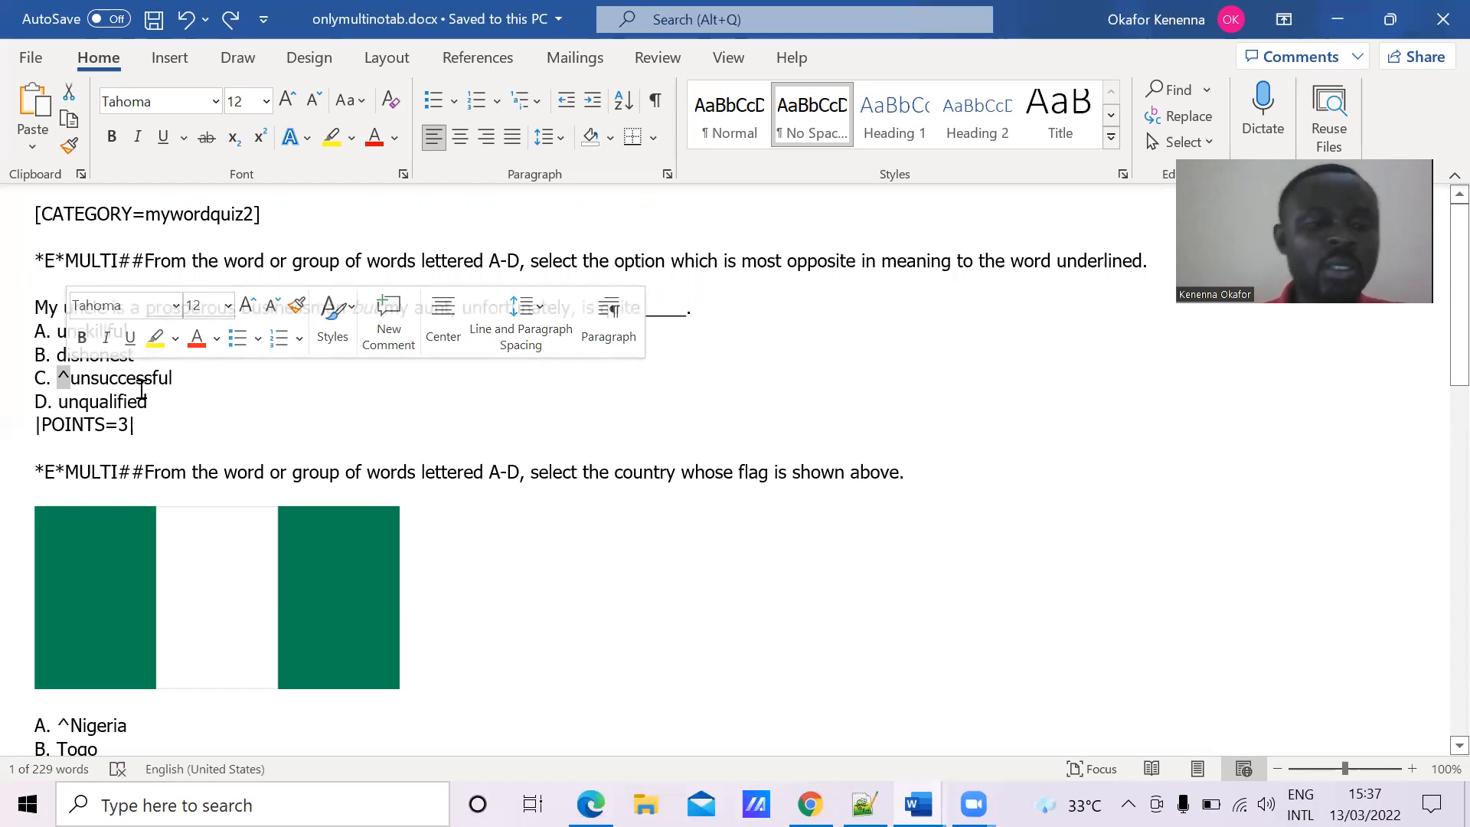
Highlight the first question's |POINTS=3| line and compare it with the end of the flag question's options
left_click_drag(148, 427, 34, 433)
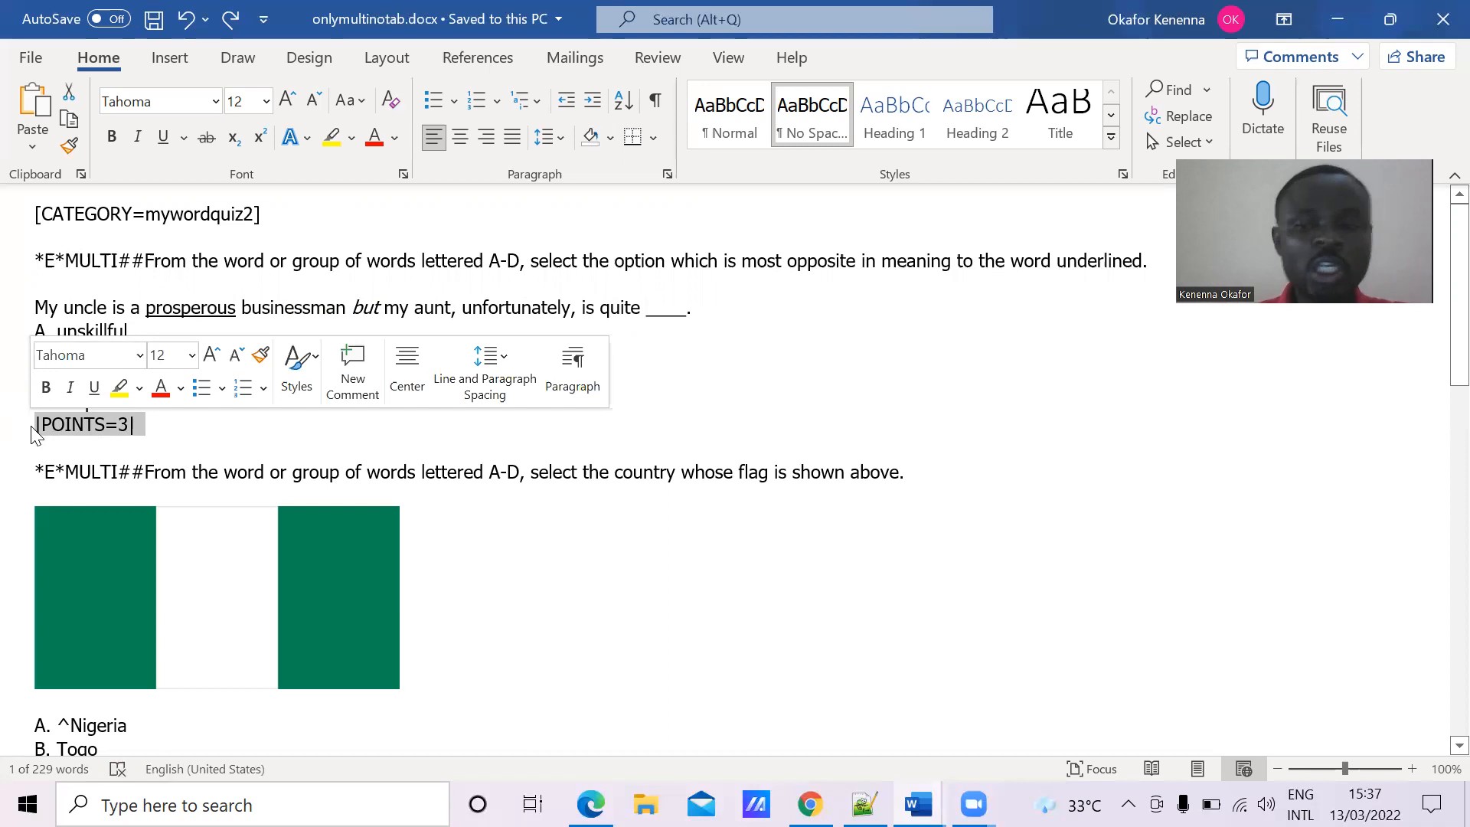
scroll(1445, 398, "down", 2)
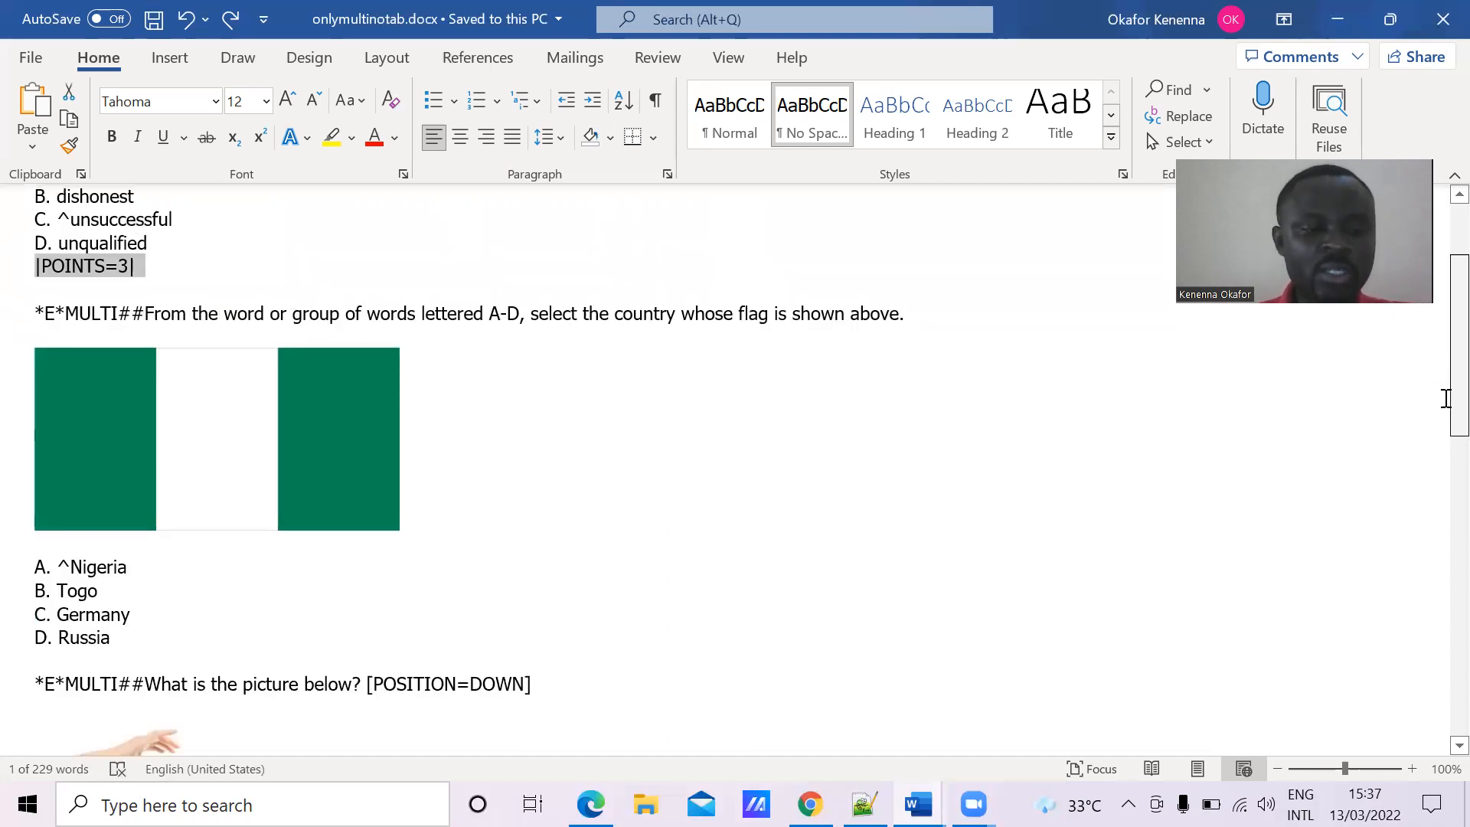
left_click(111, 655)
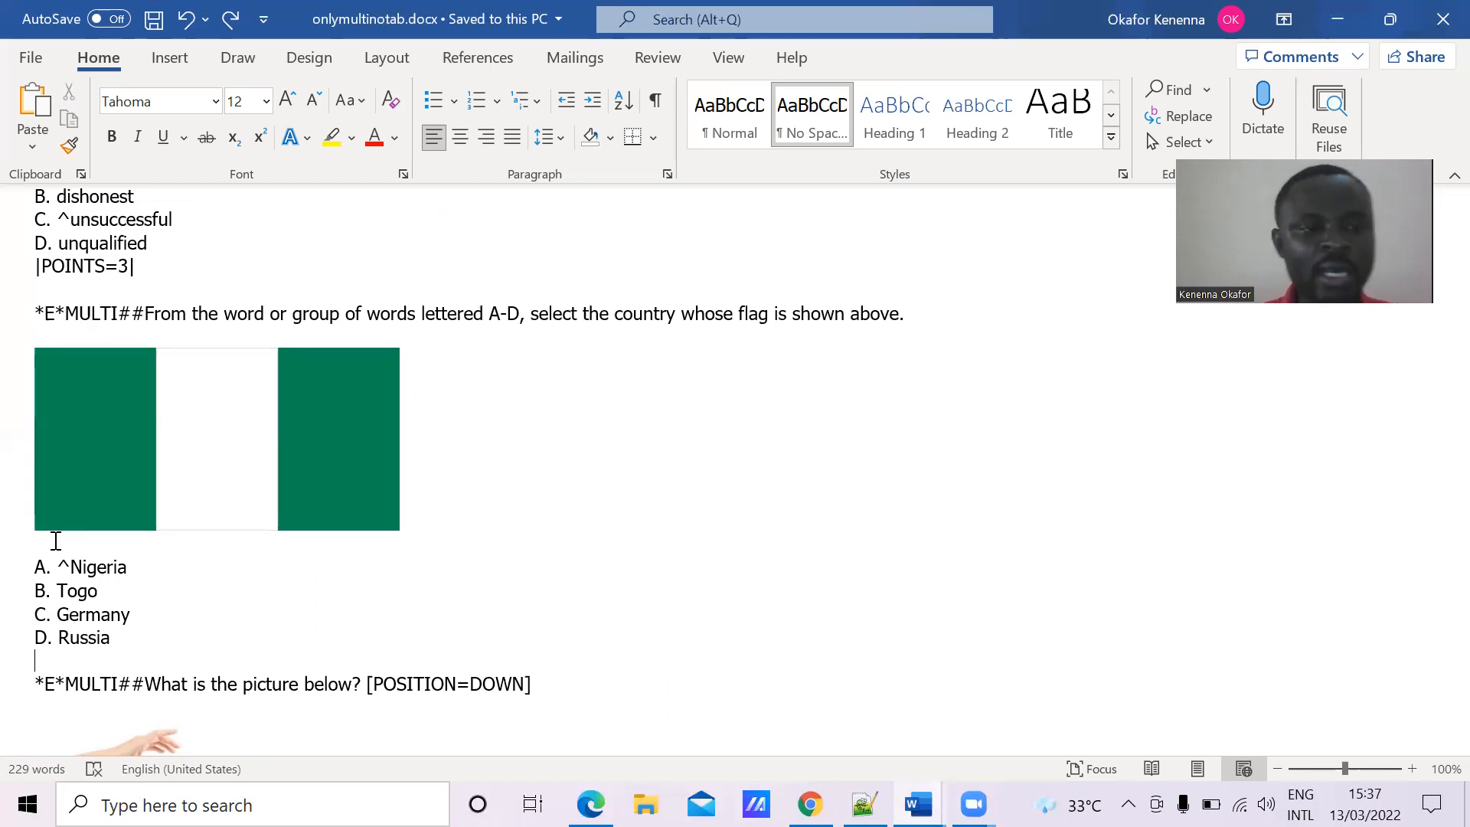
left_click_drag(151, 269, 40, 269)
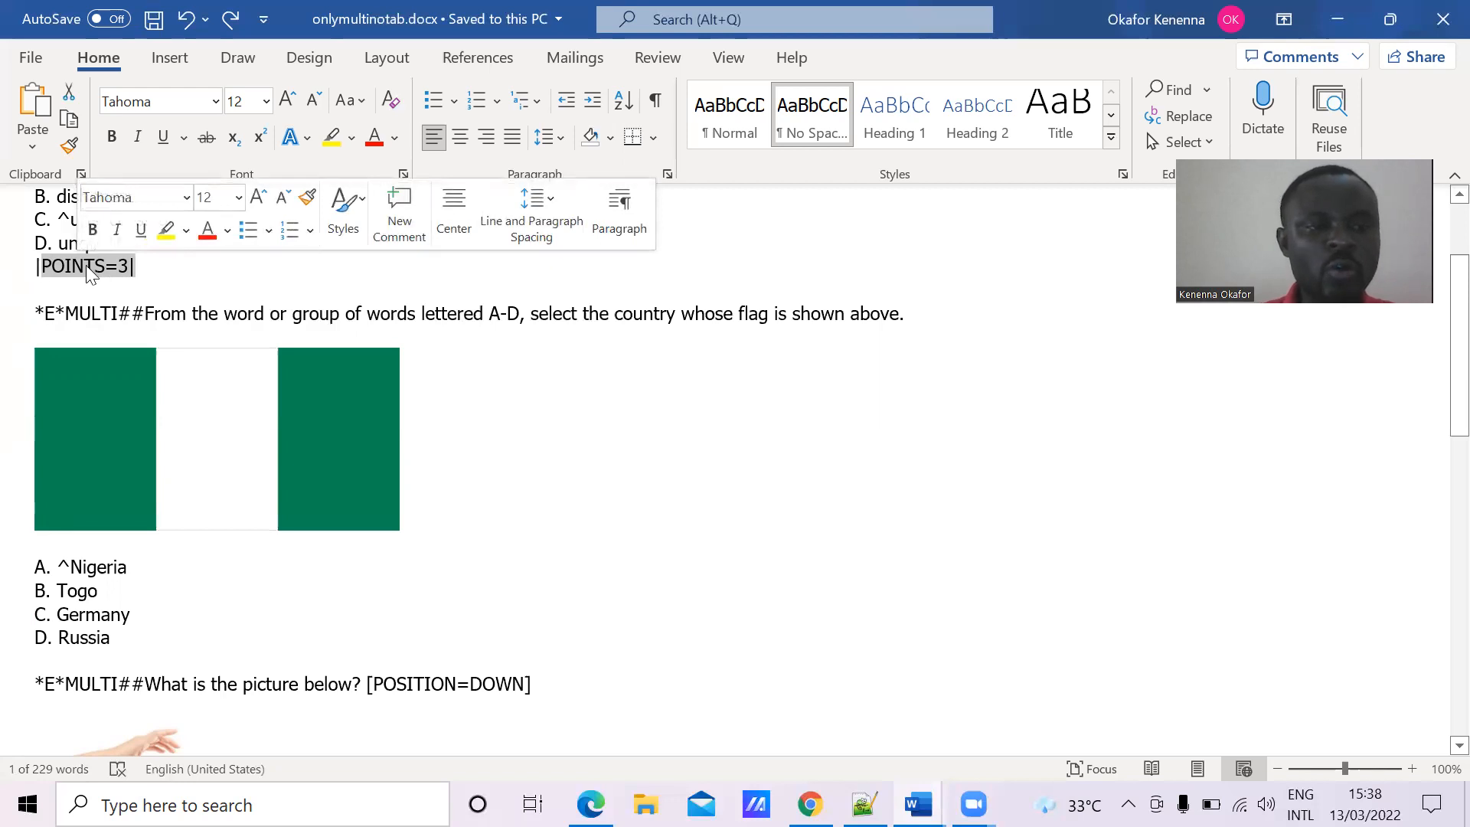
left_click(139, 266)
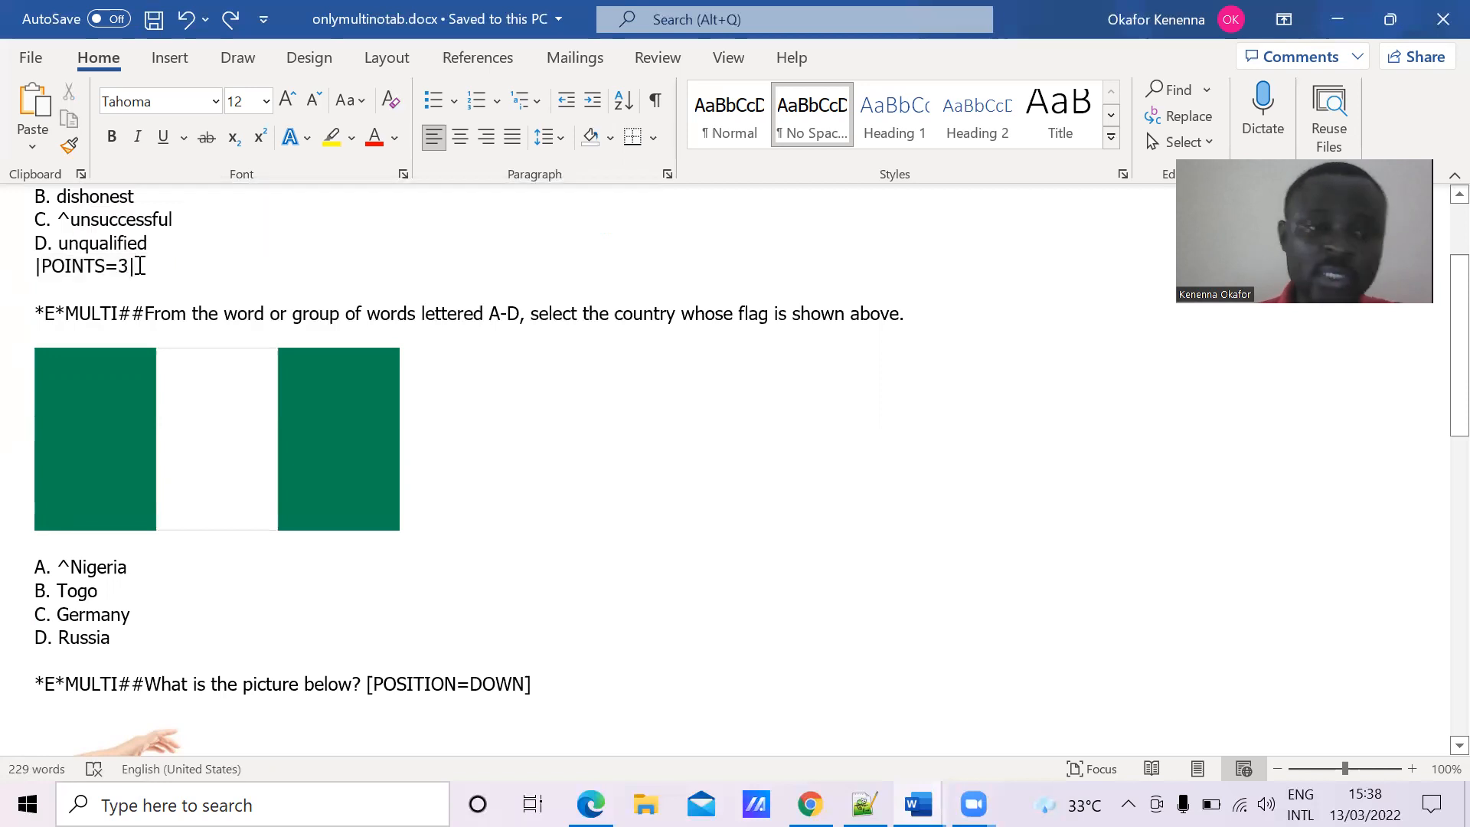
left_click_drag(139, 265, 34, 266)
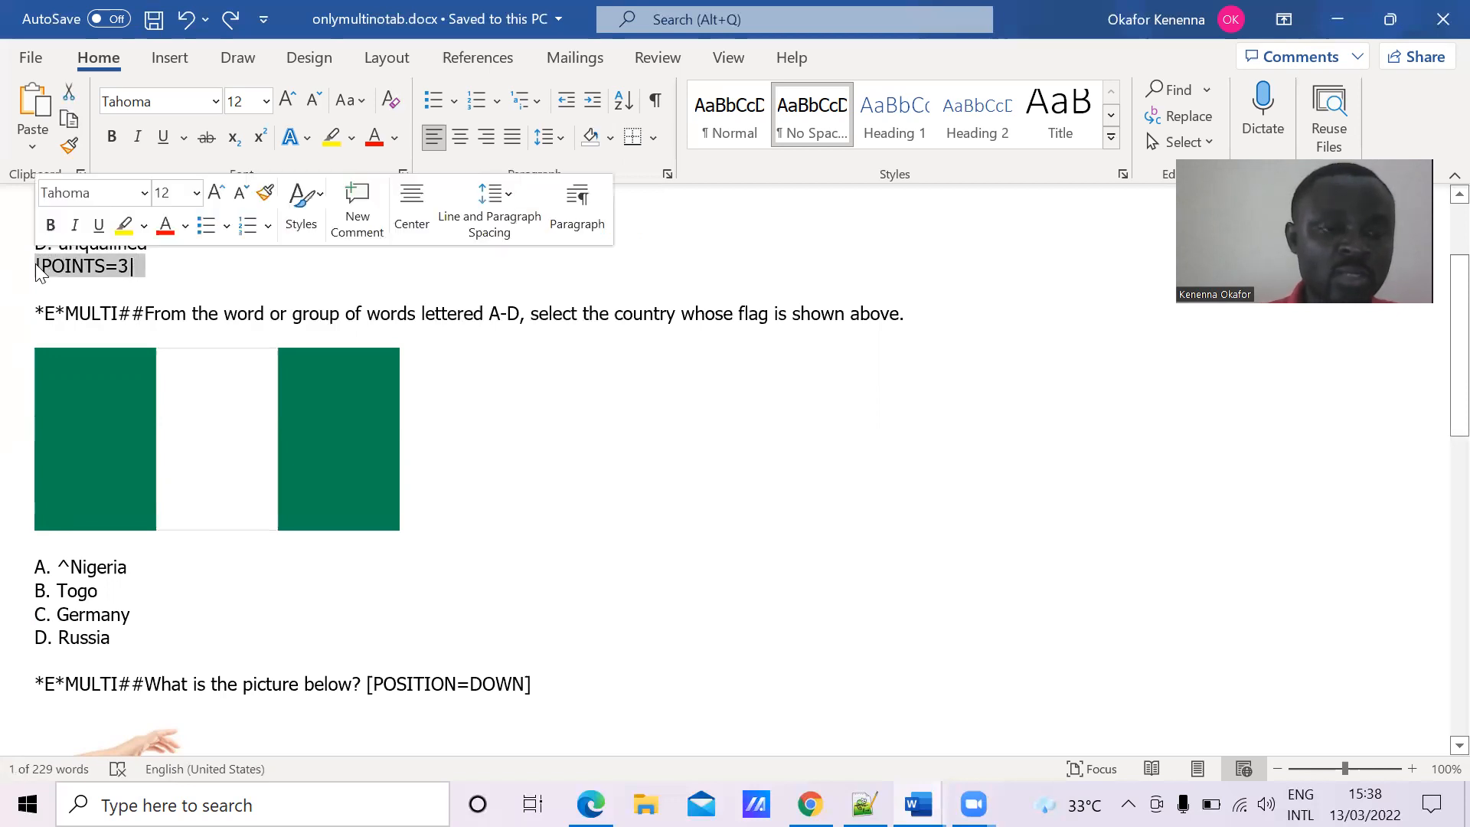
left_click_drag(127, 640, 39, 645)
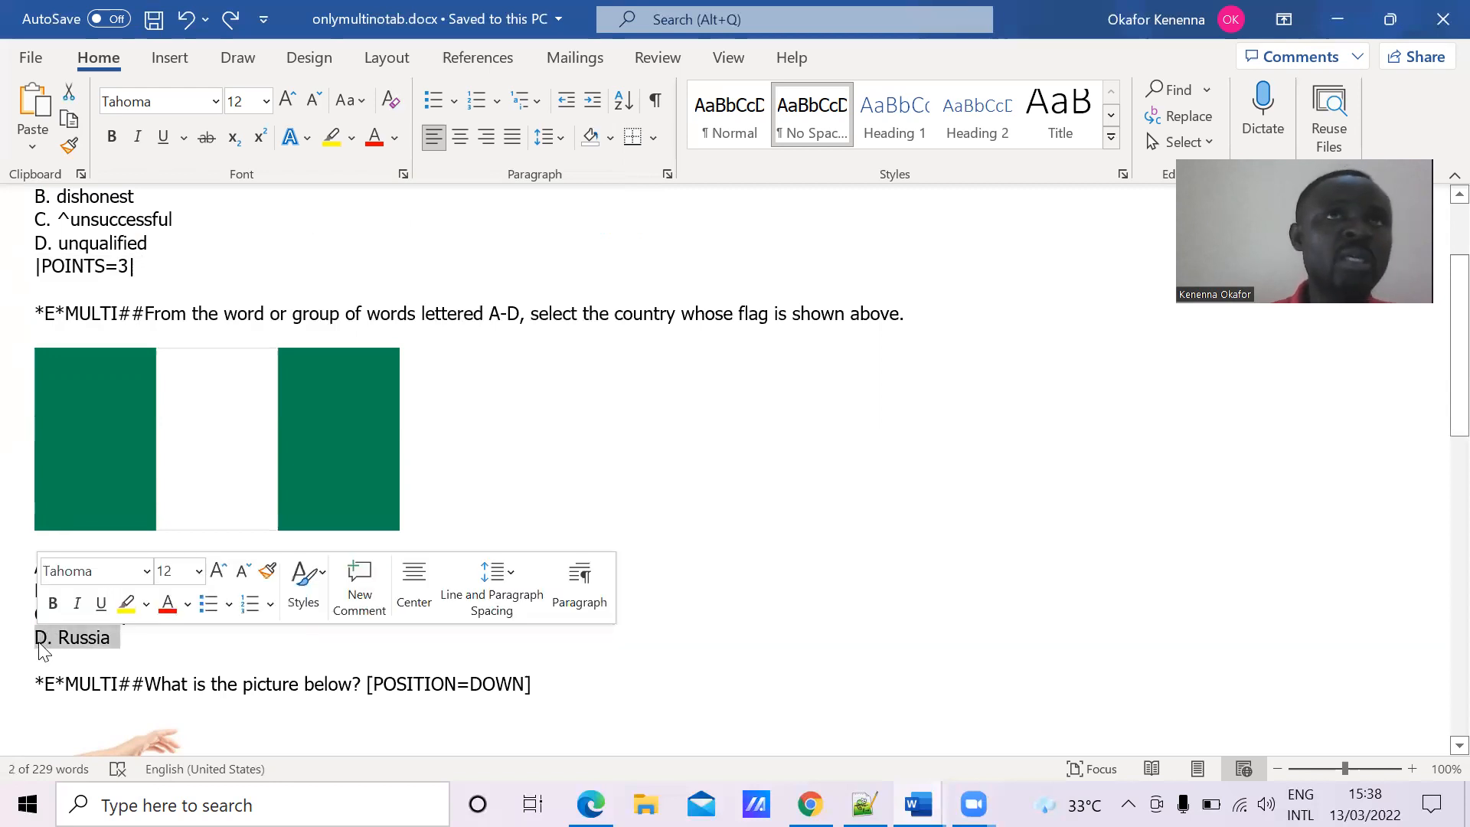
left_click(111, 643)
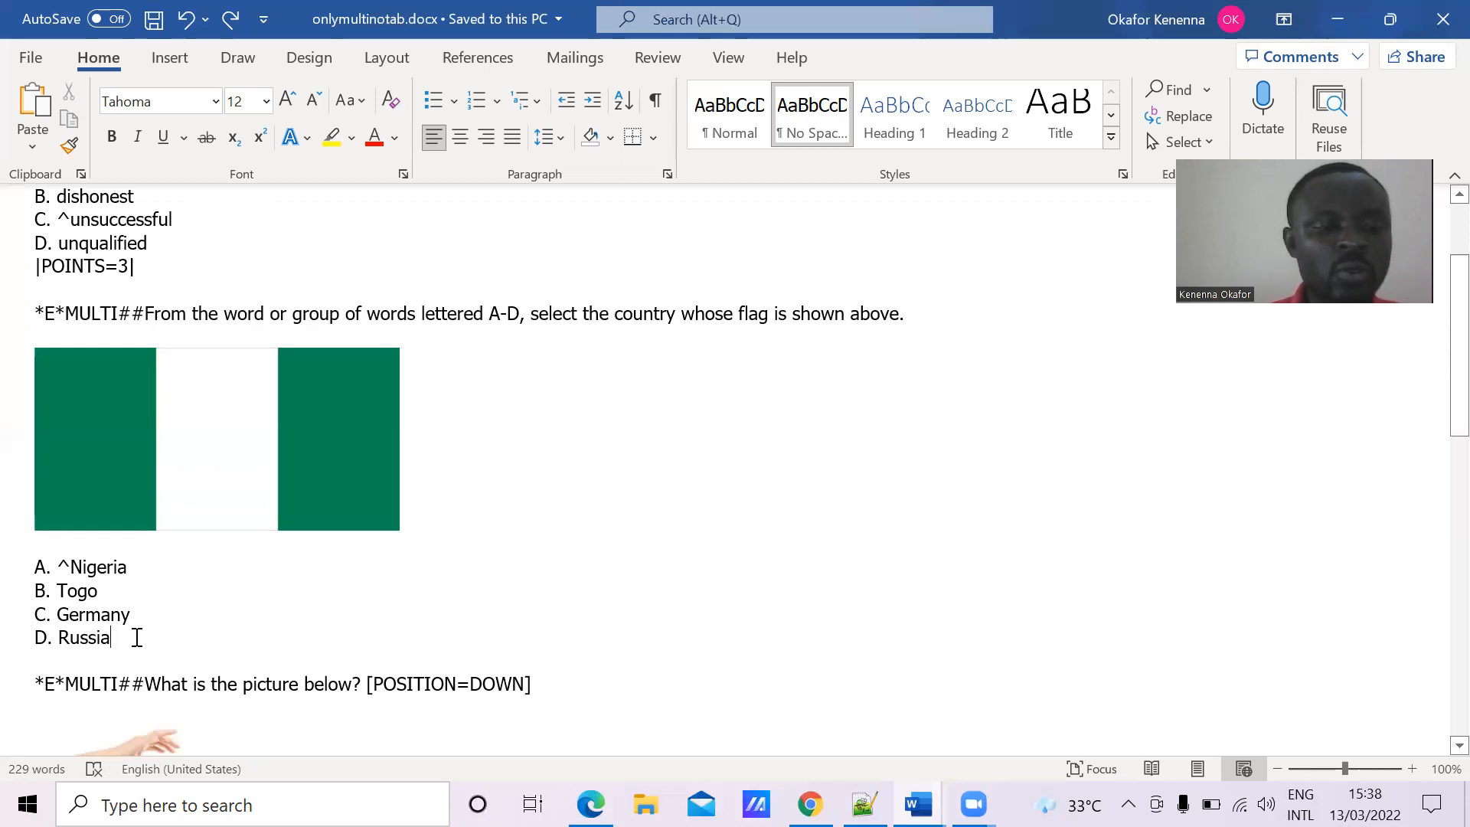
Inspect the flag question's answer options, highlighting the ^ before "Nigeria" and the spacing after the option letters
left_click_drag(122, 637, 62, 566)
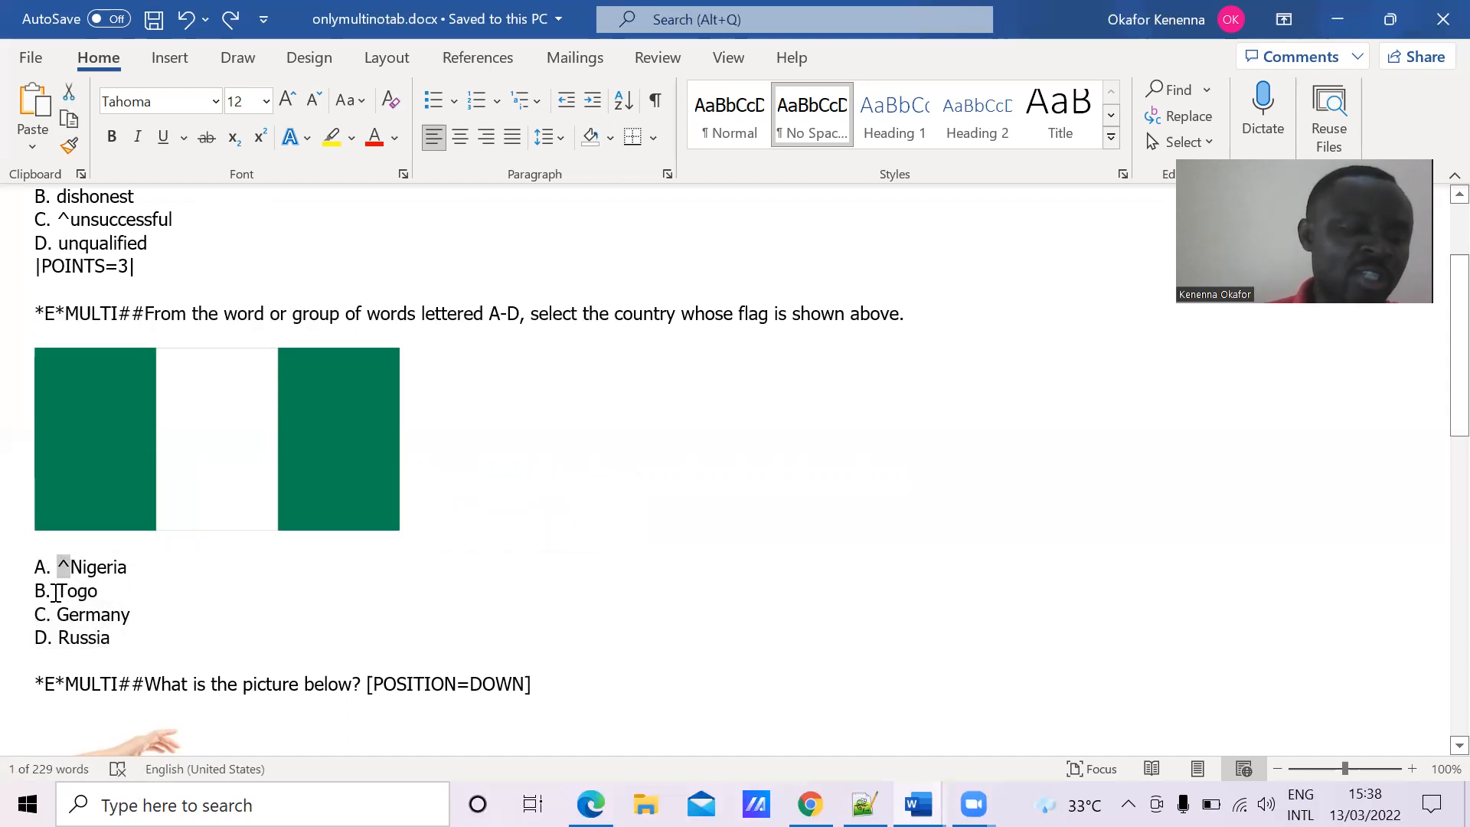
left_click(57, 591)
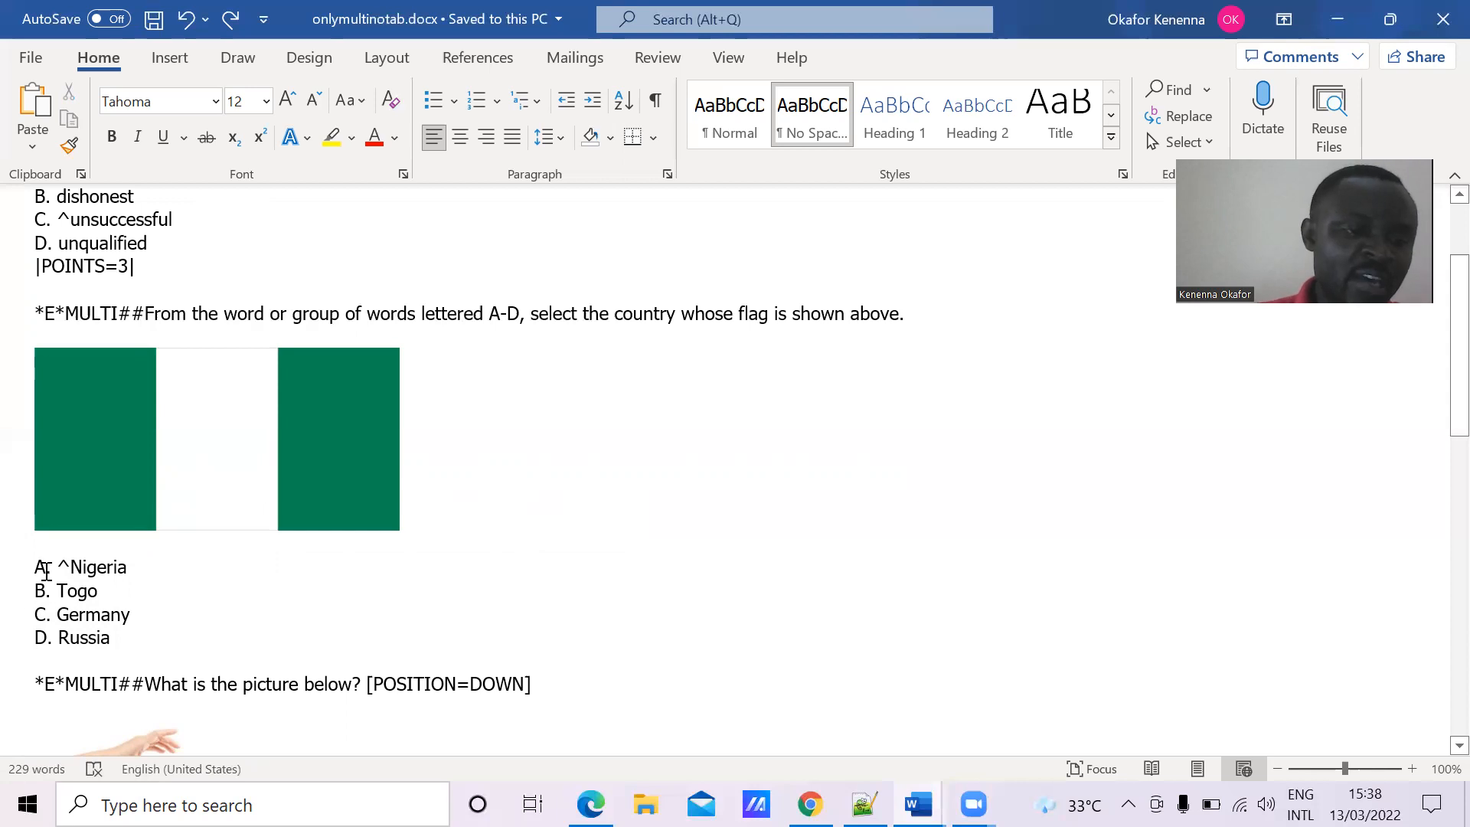
double_click(53, 568)
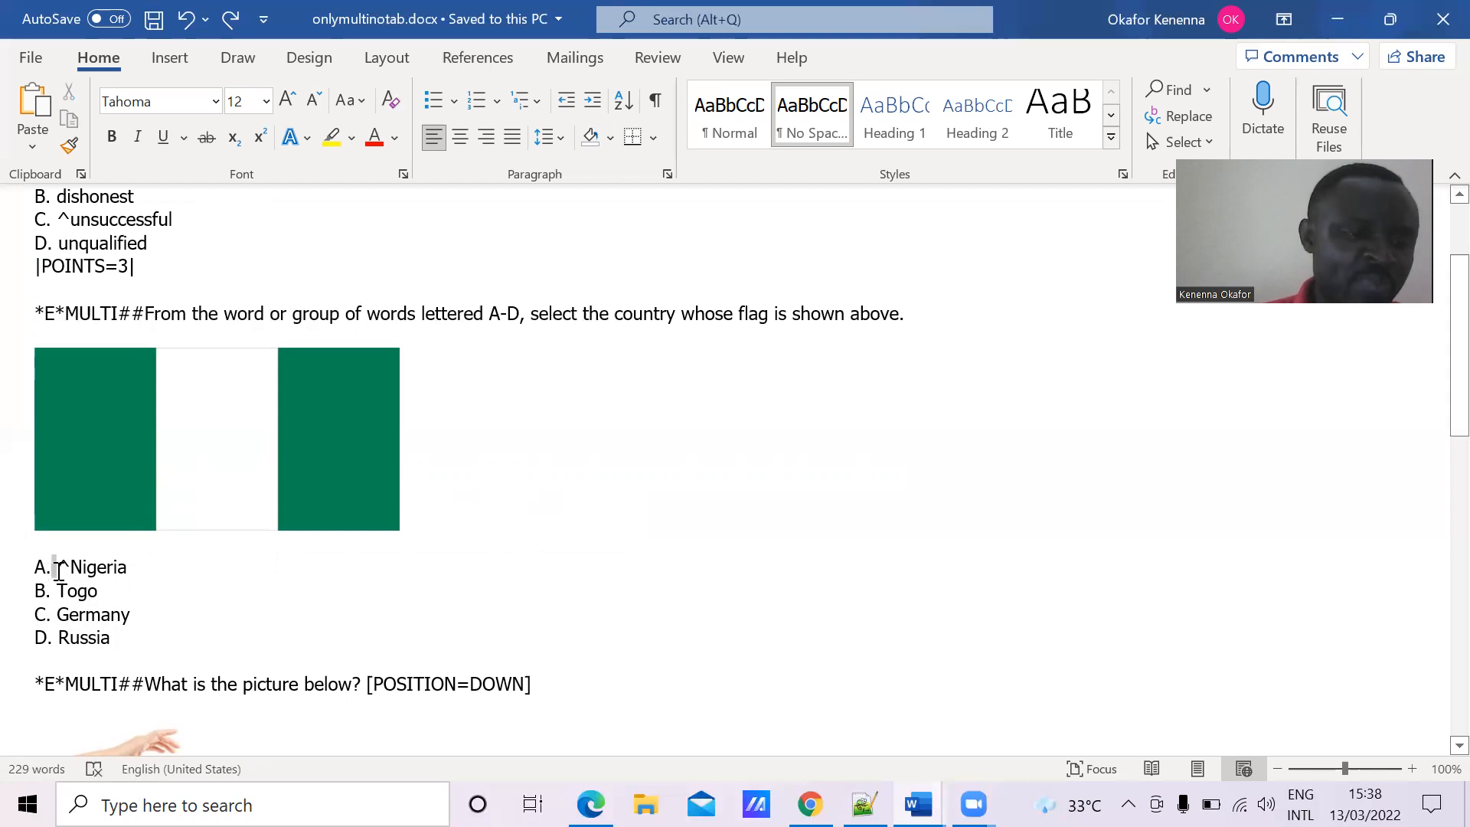
double_click(53, 590)
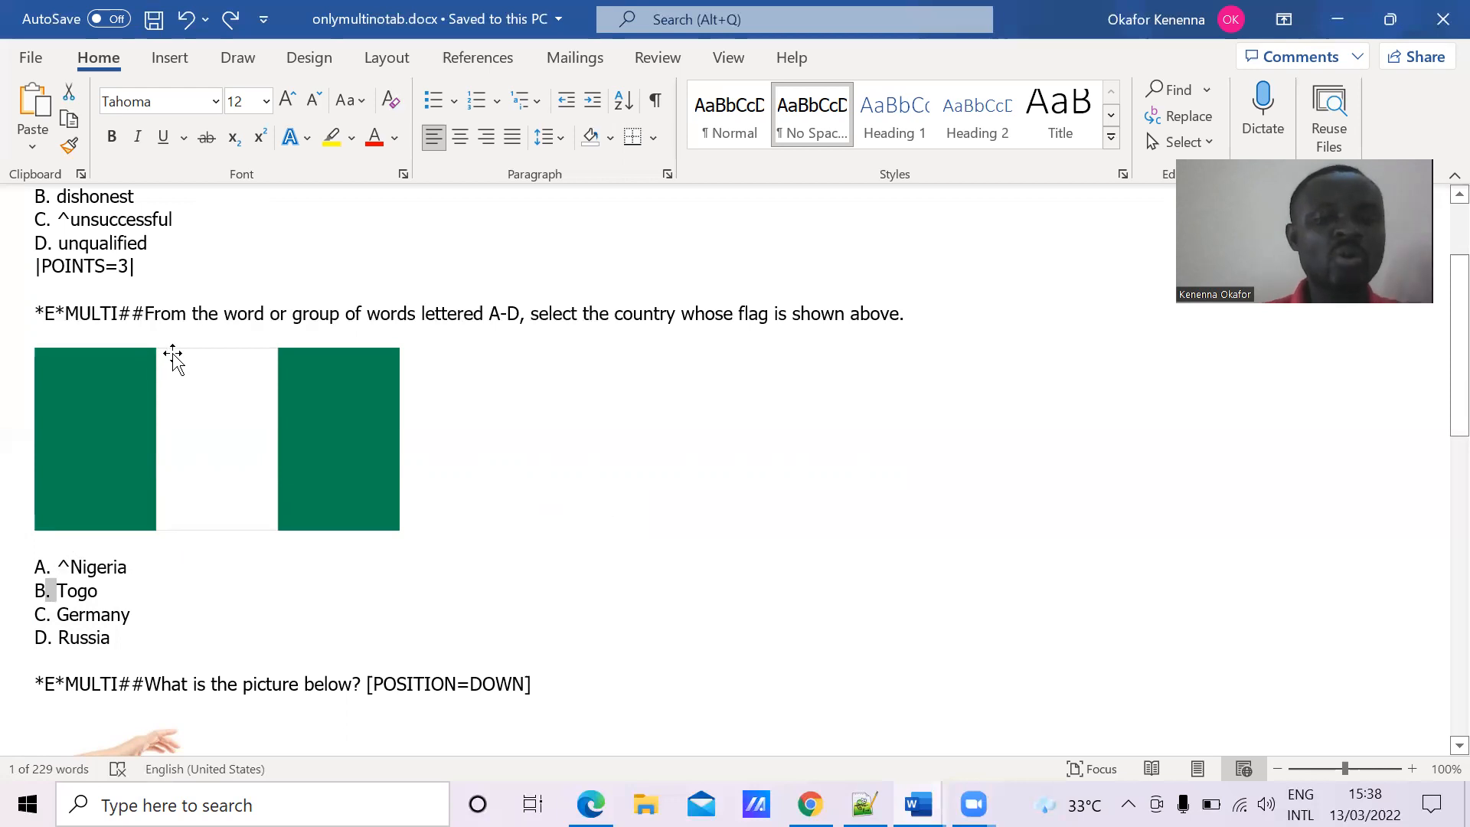
Select the flag picture in the second question and view the available sources for inserting pictures
left_click(207, 395)
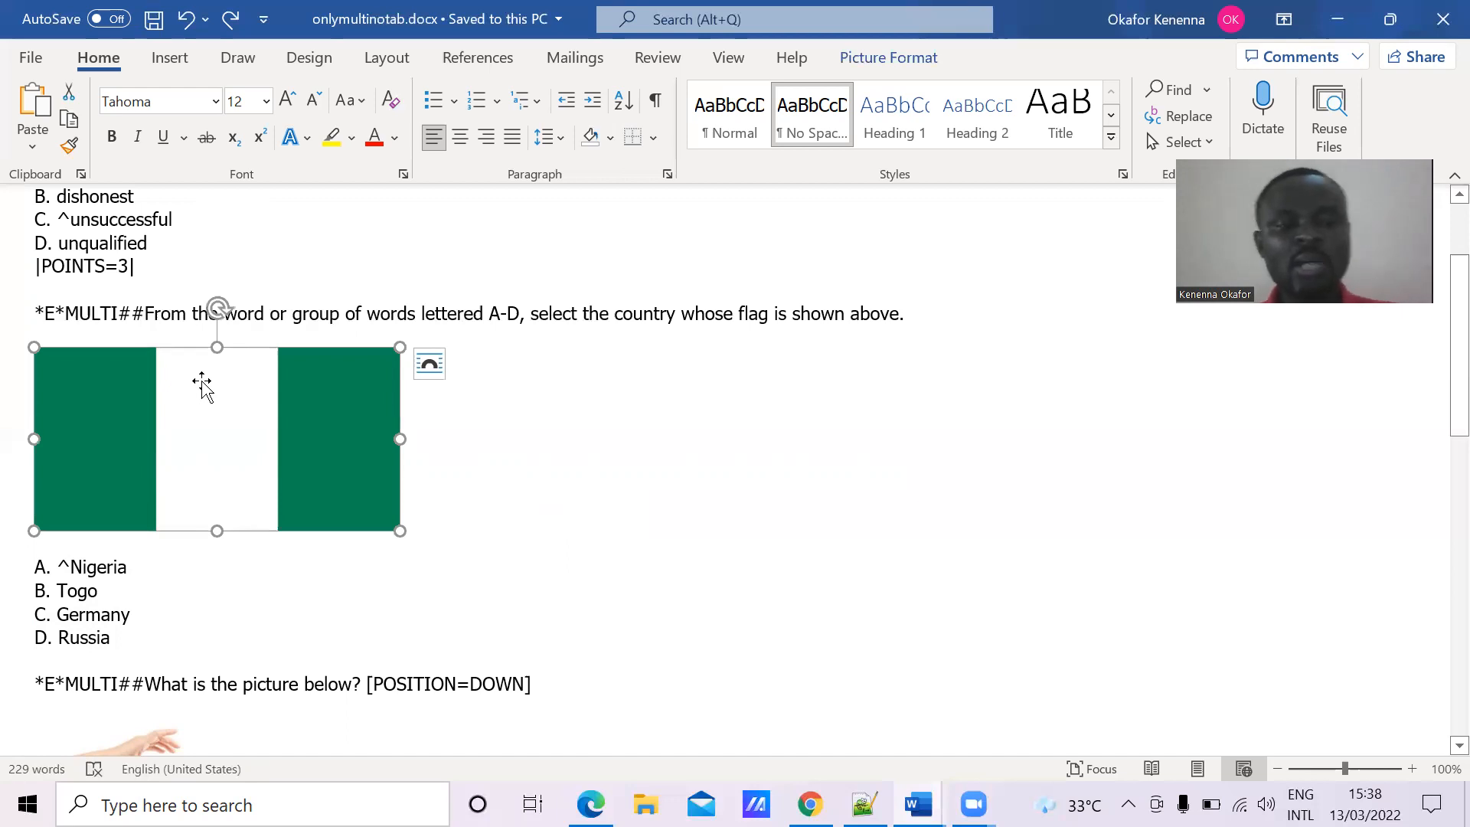
left_click(170, 58)
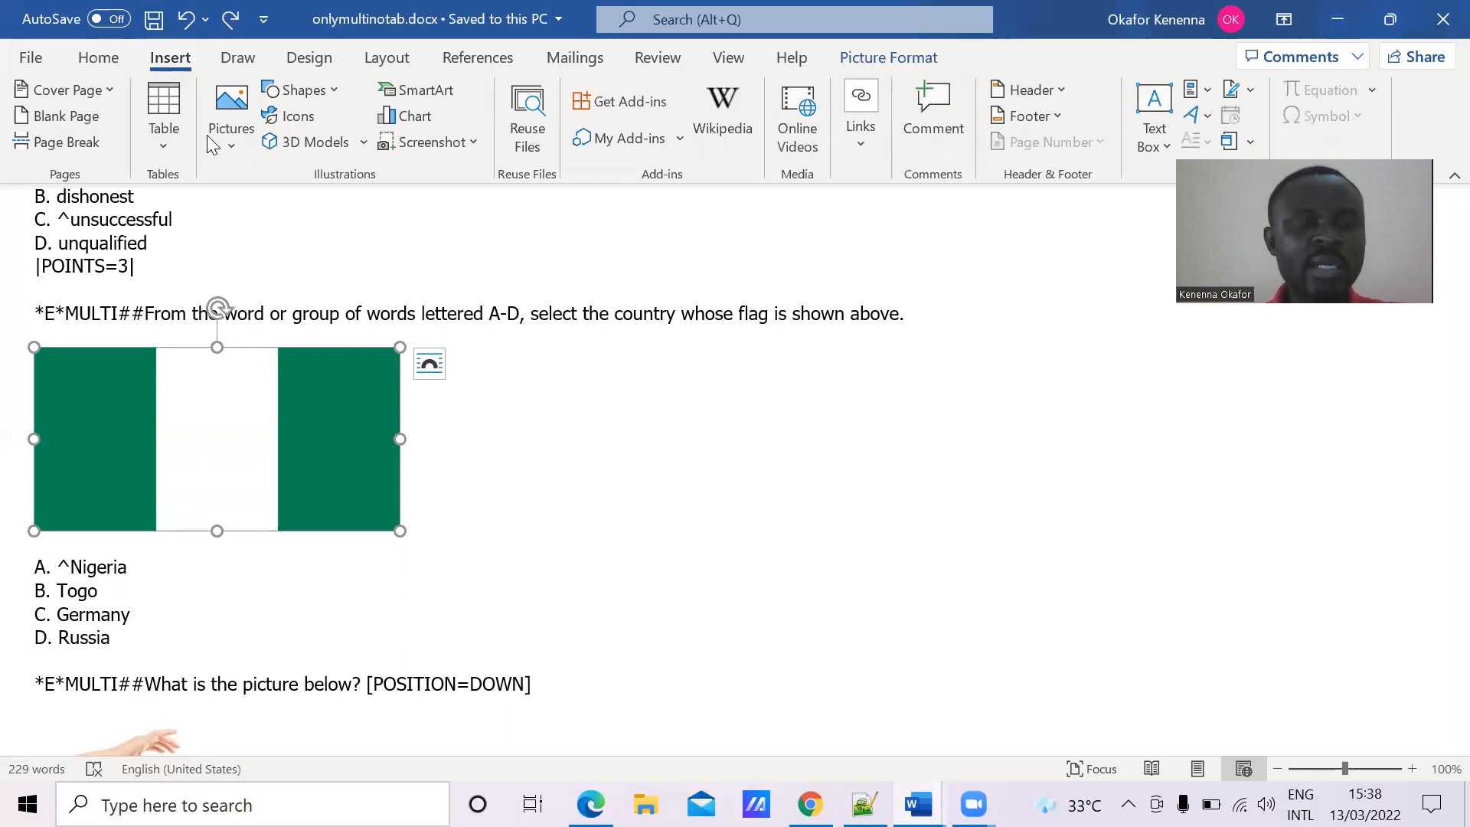
left_click(232, 146)
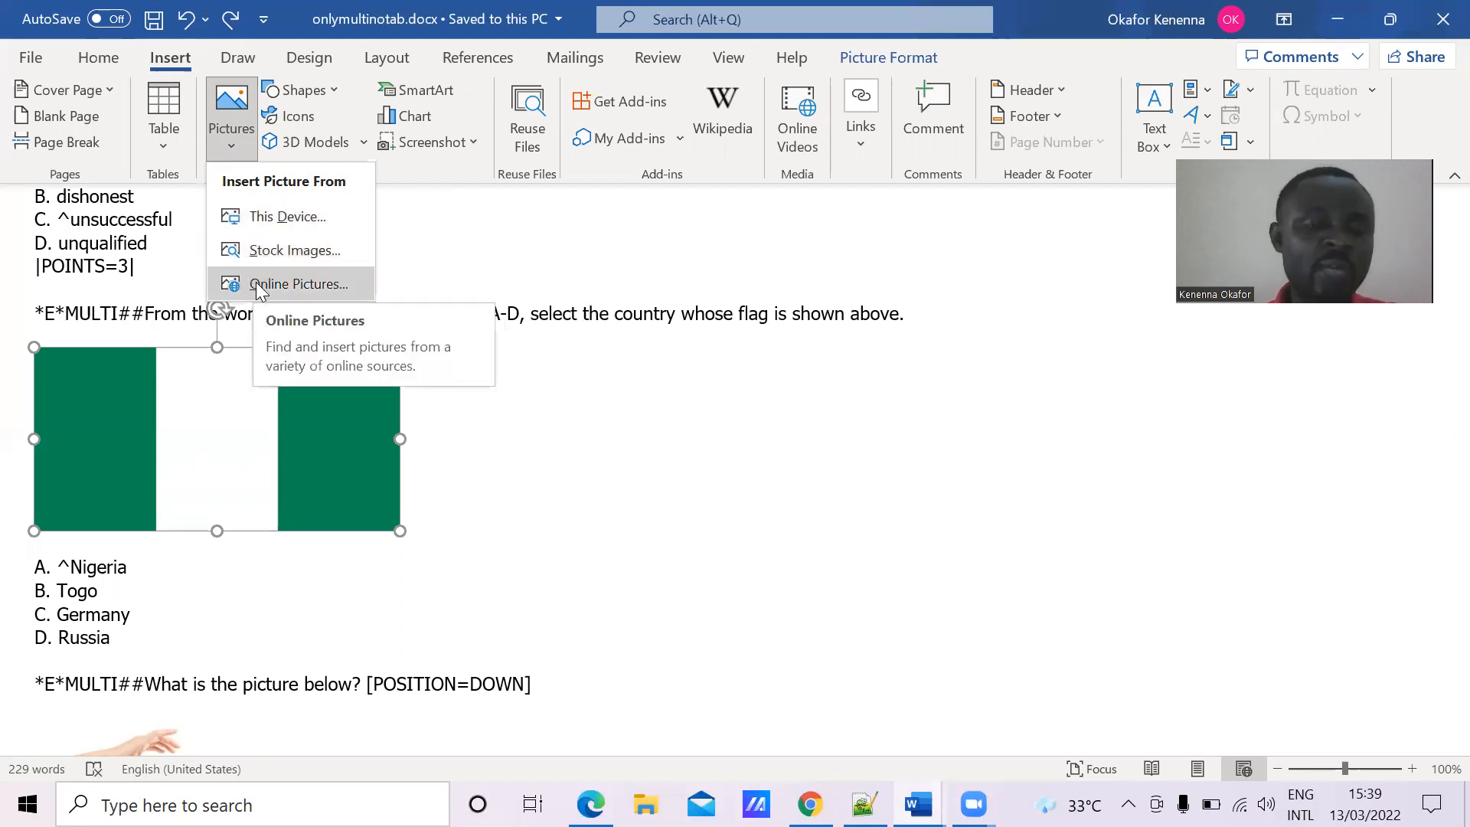
left_click(535, 447)
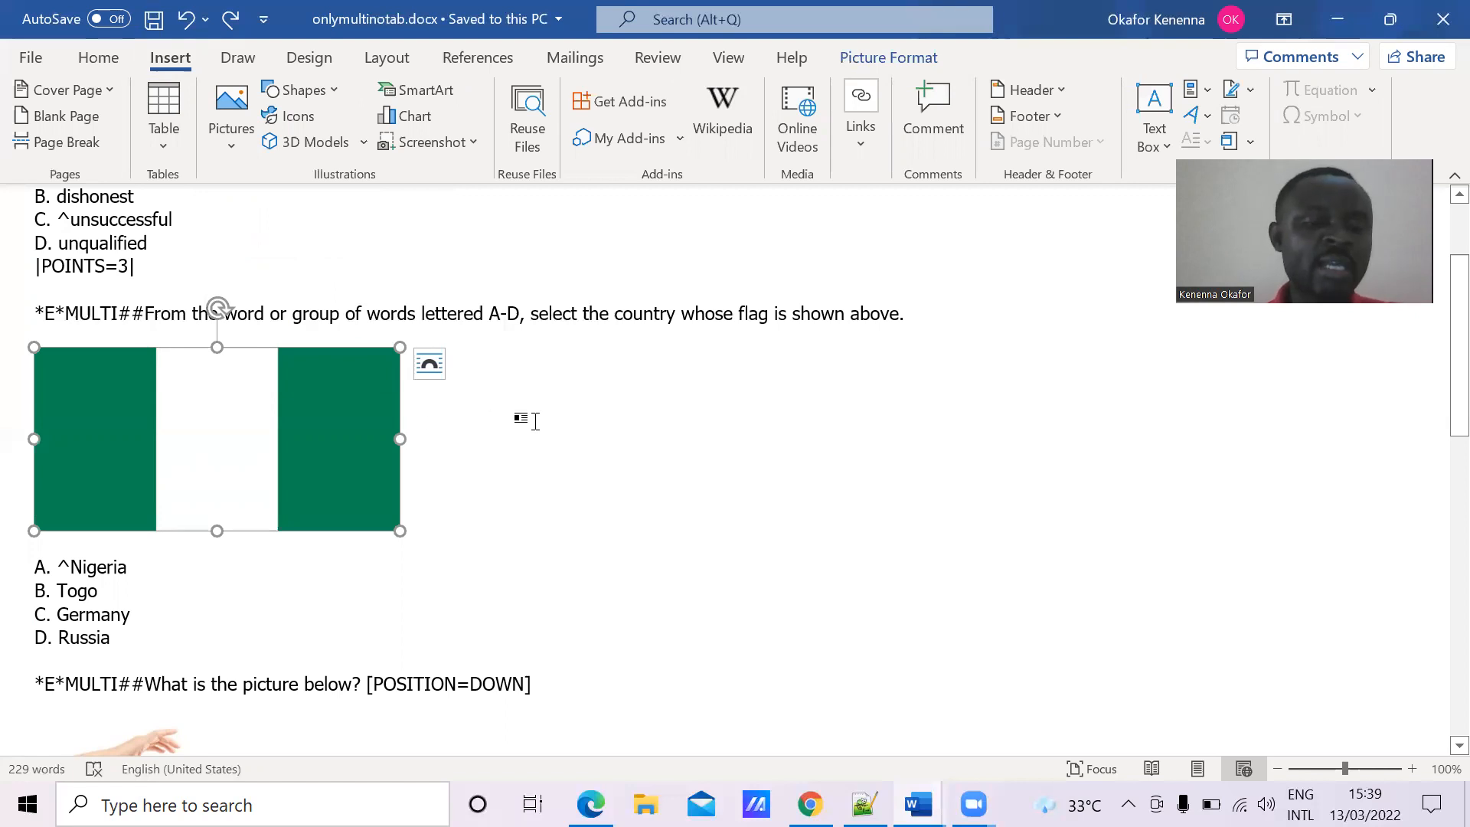
left_click_drag(535, 420, 209, 381)
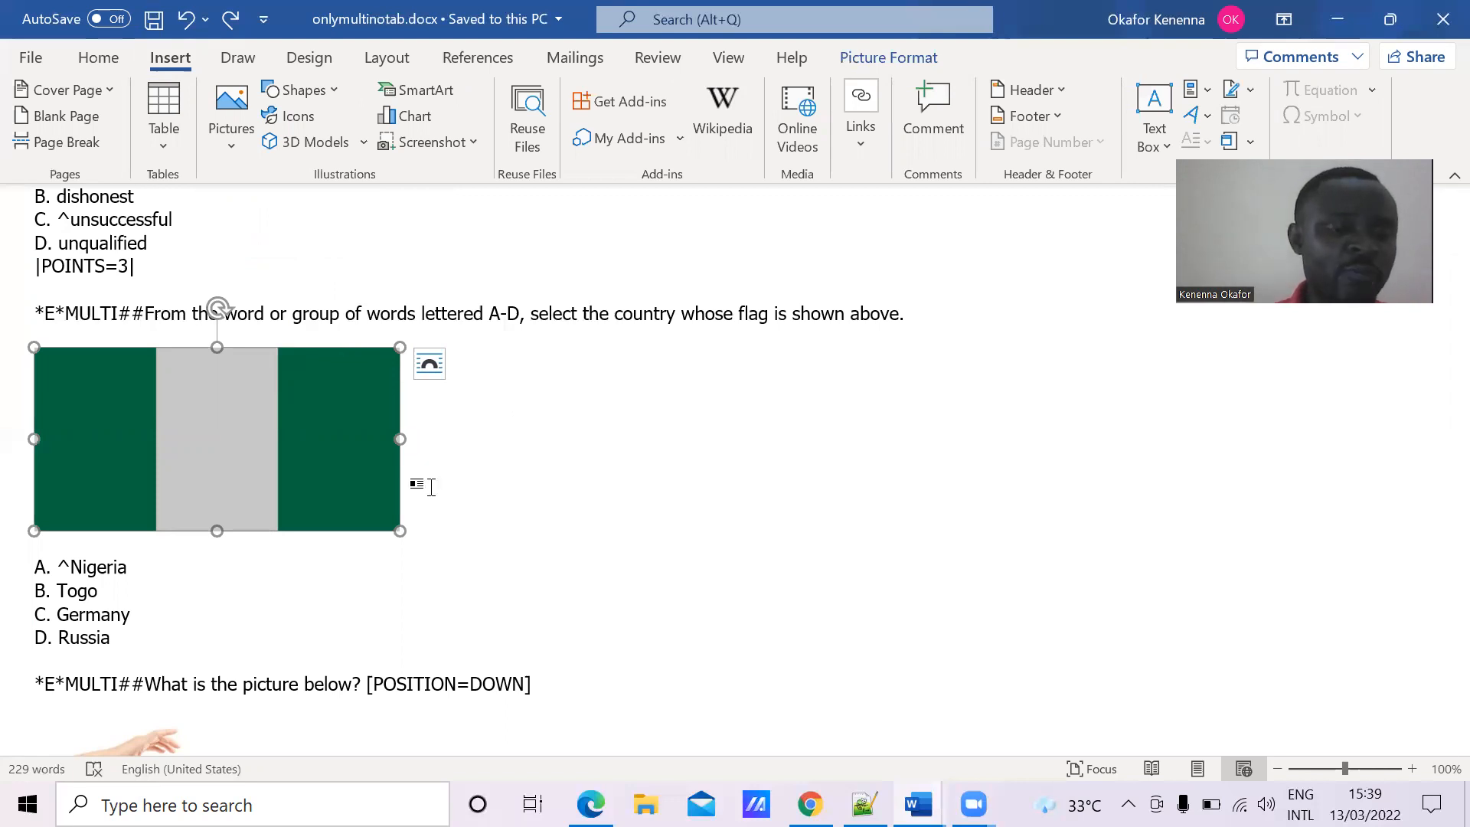
Highlight the [POSITION=DOWN] tag at the end of the "What is the picture below?" question
left_click(525, 687)
left_click_drag(525, 687, 352, 683)
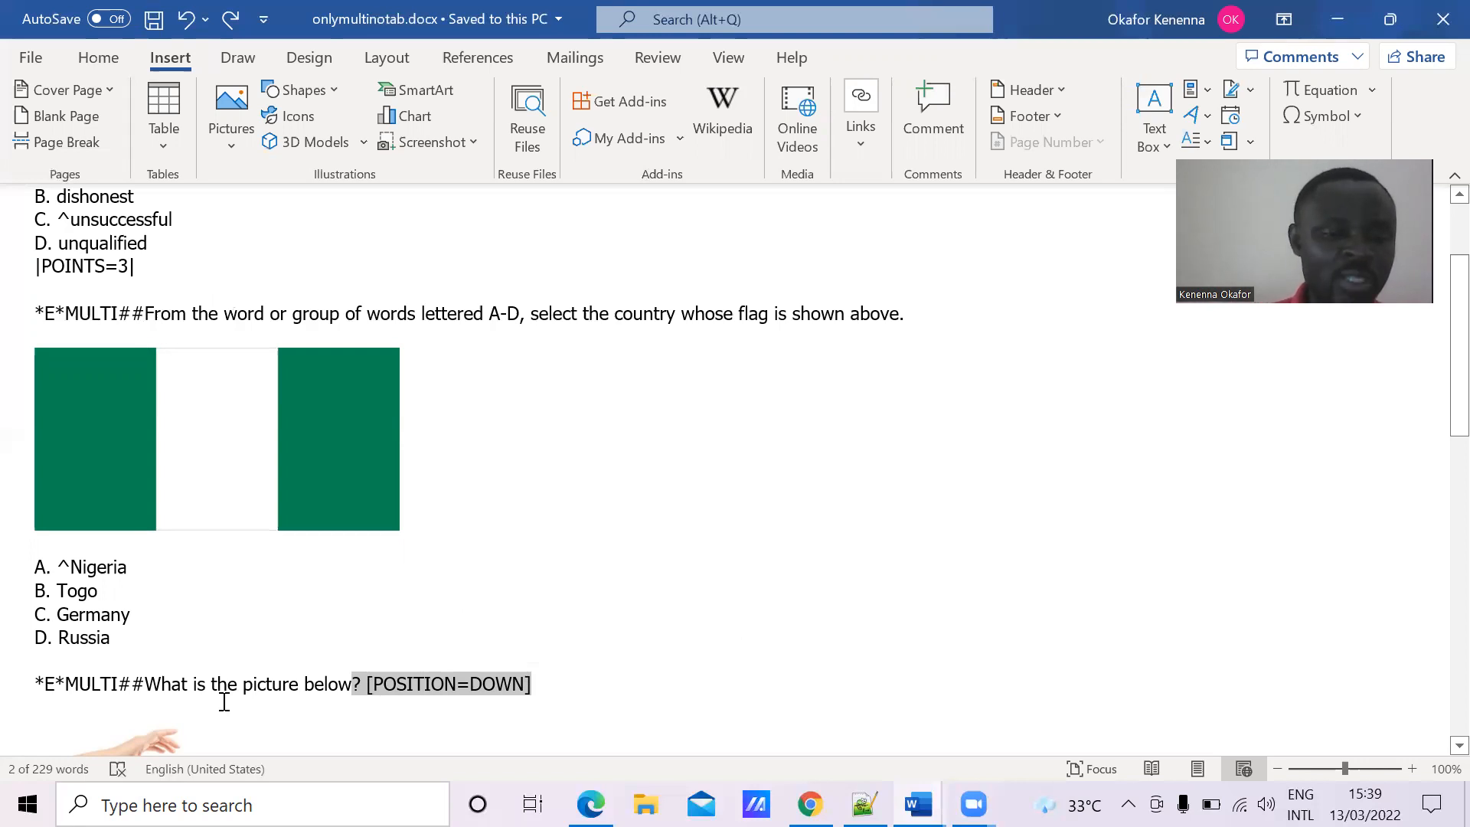
left_click(375, 683)
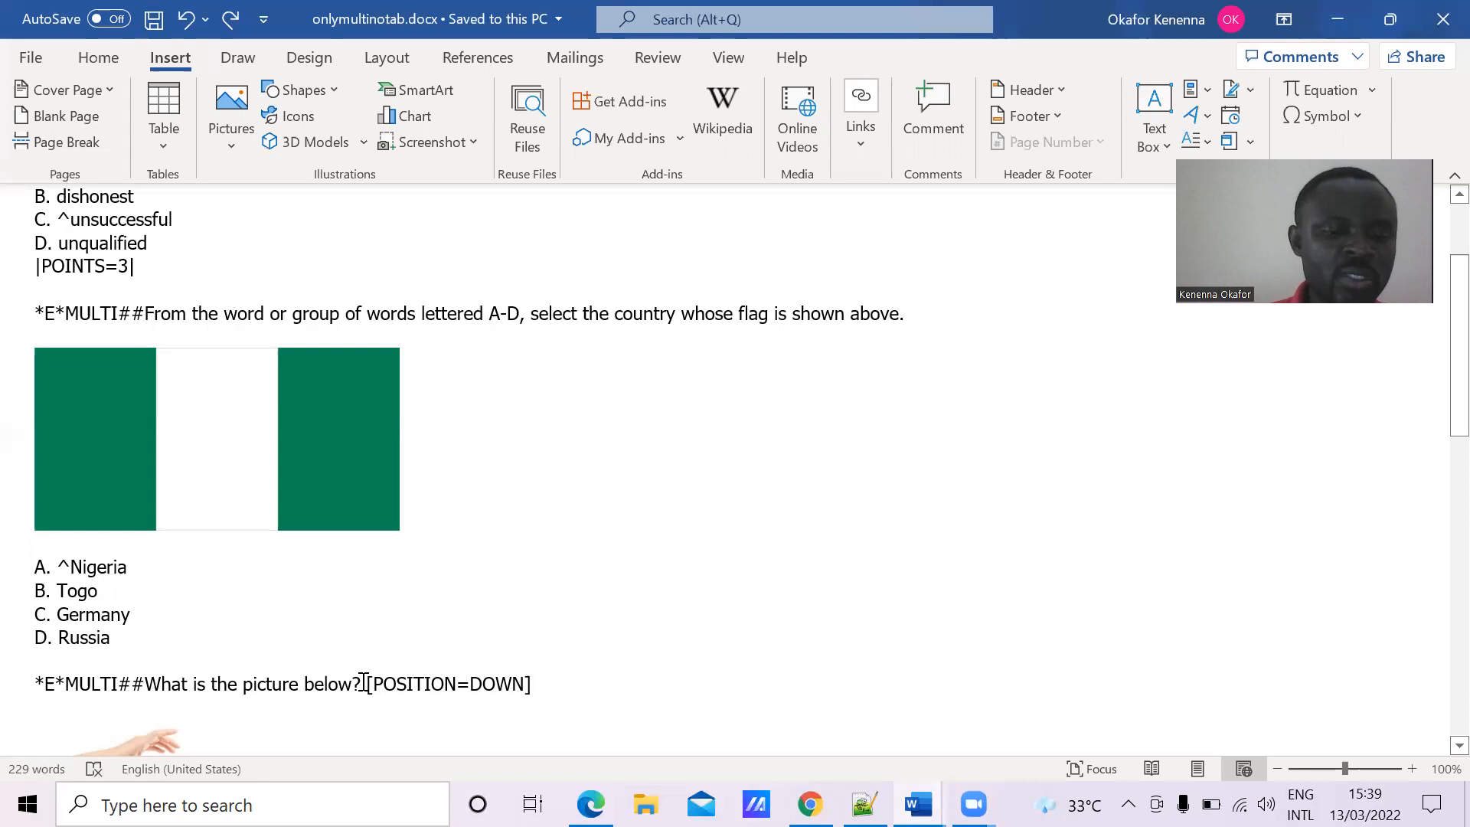
left_click_drag(381, 684, 536, 687)
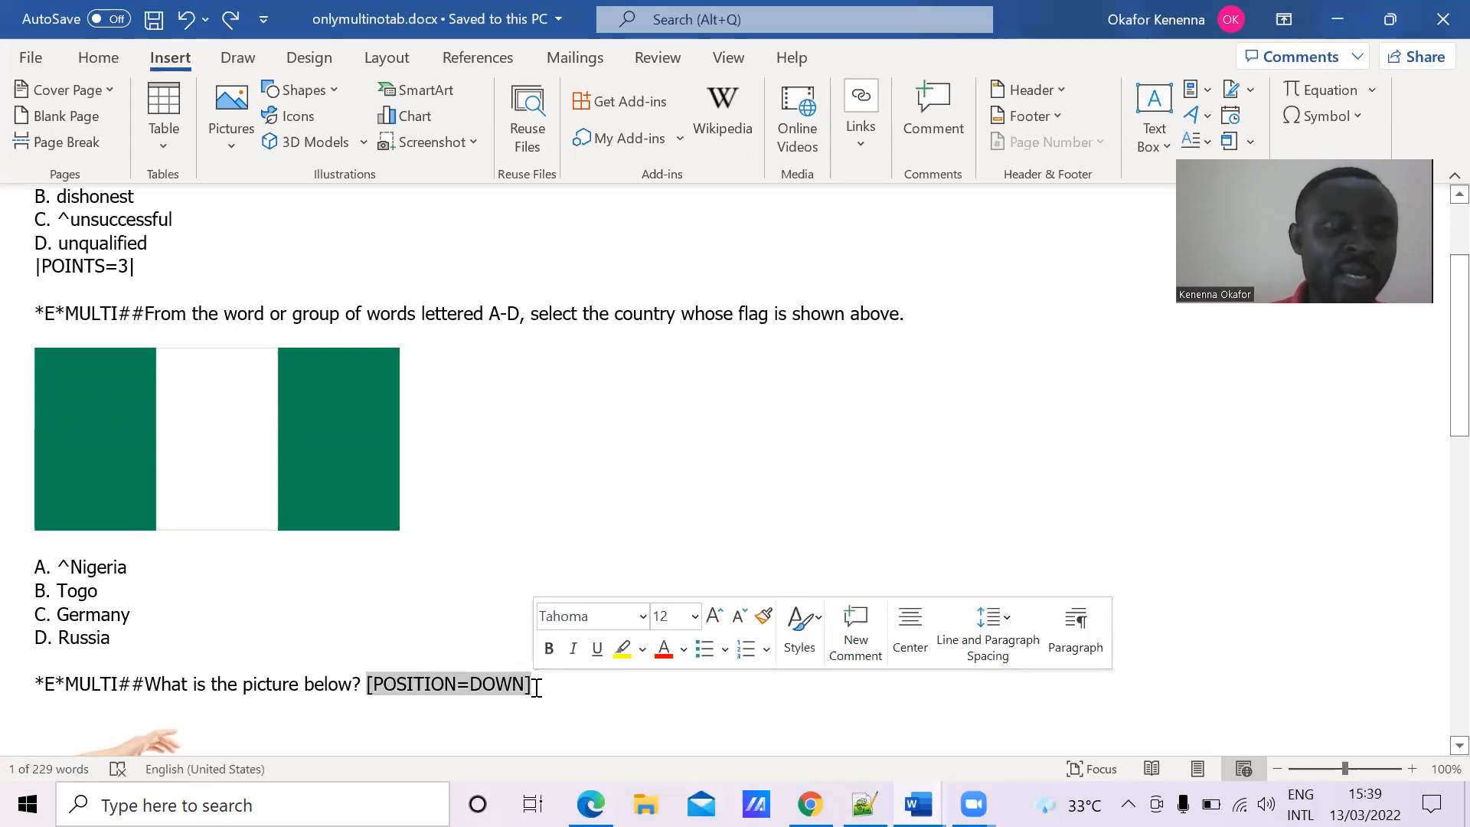
left_click(372, 685)
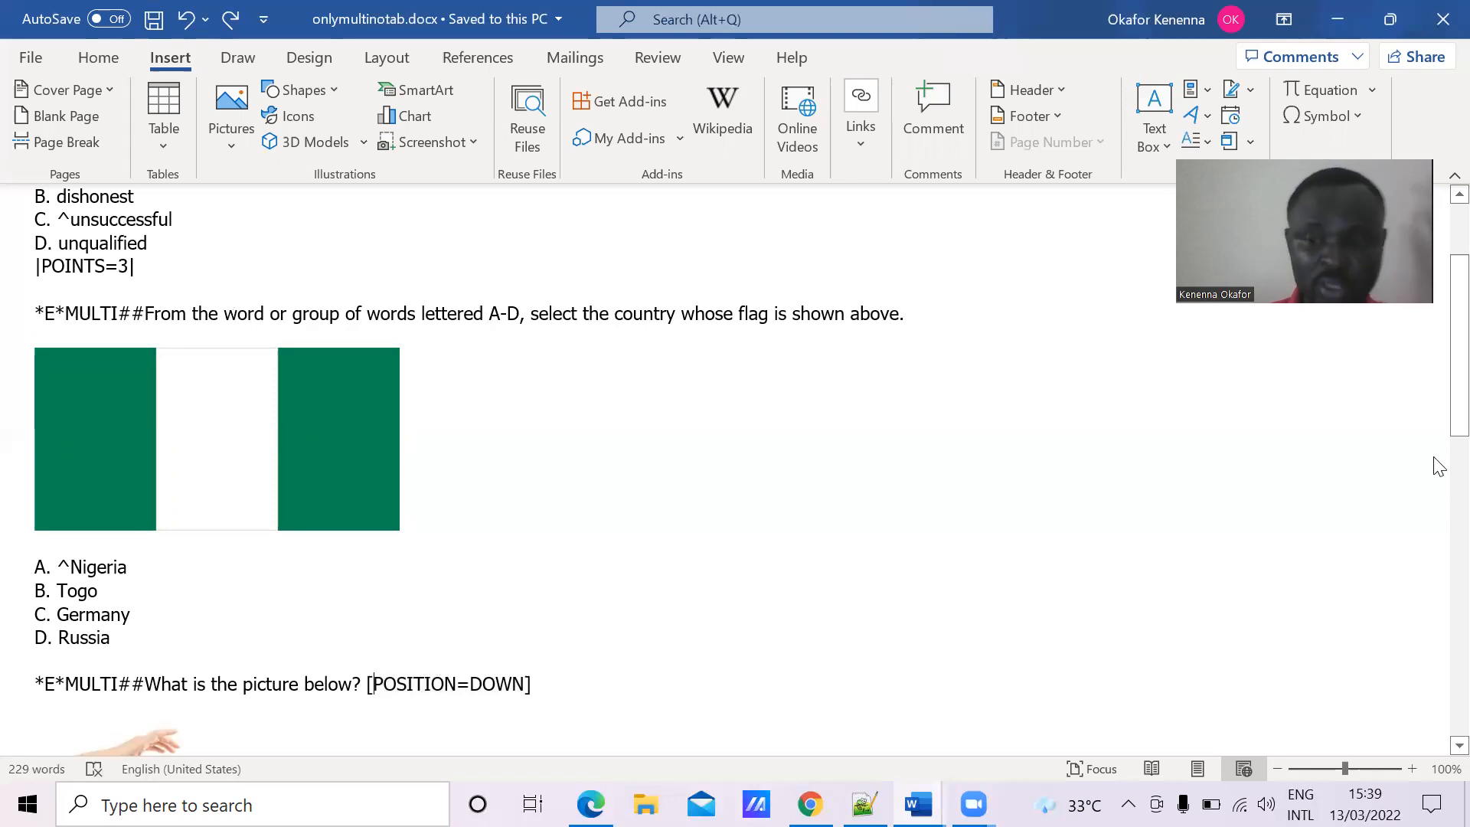
Examine the hand picture's question, highlighting its question text and the POSITION and DOWN parts of its tag
left_click_drag(1458, 425, 1458, 439)
scroll(1439, 448, "down", 2)
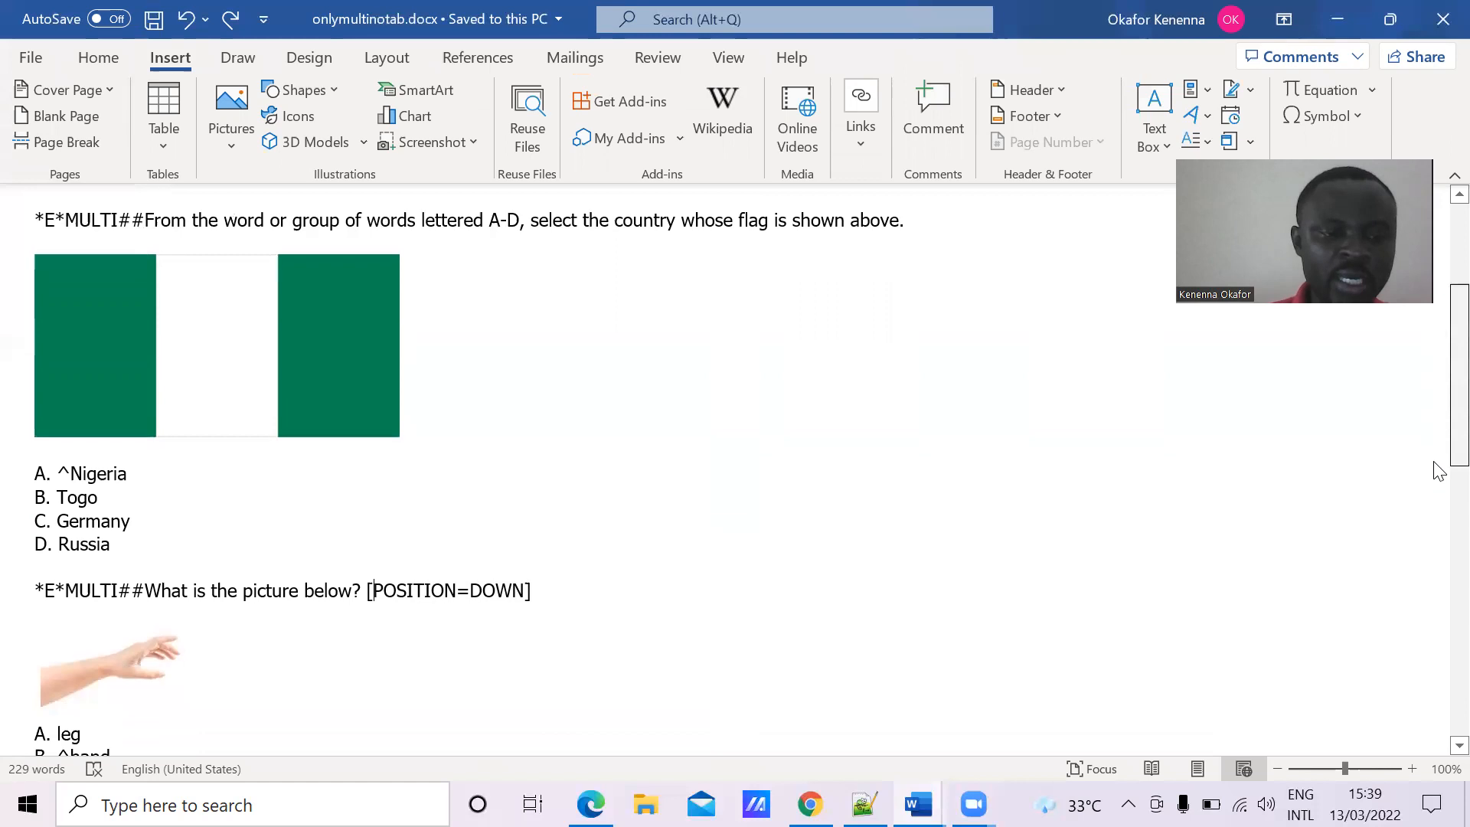
left_click(154, 647)
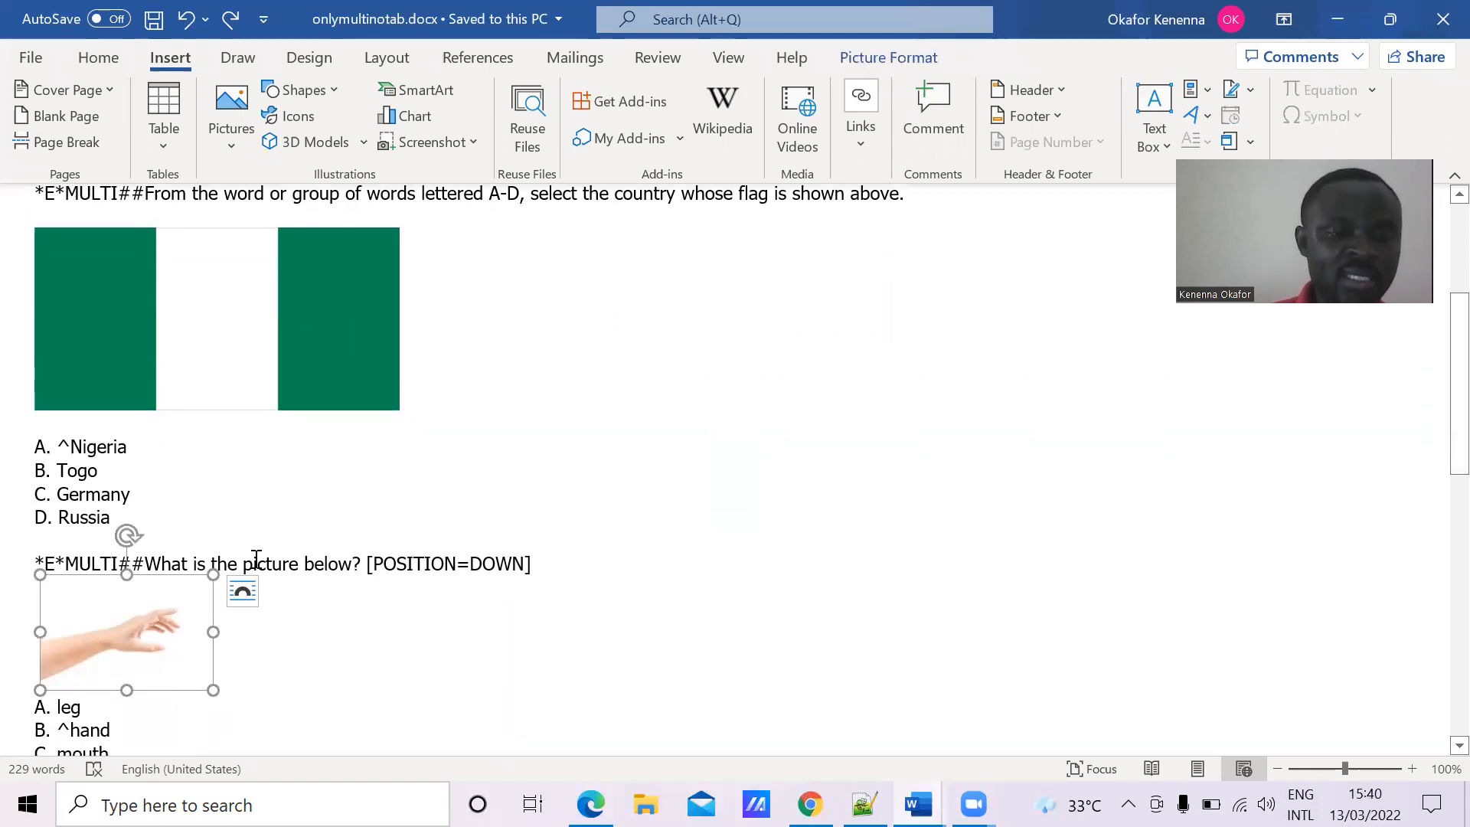
left_click_drag(145, 565, 367, 568)
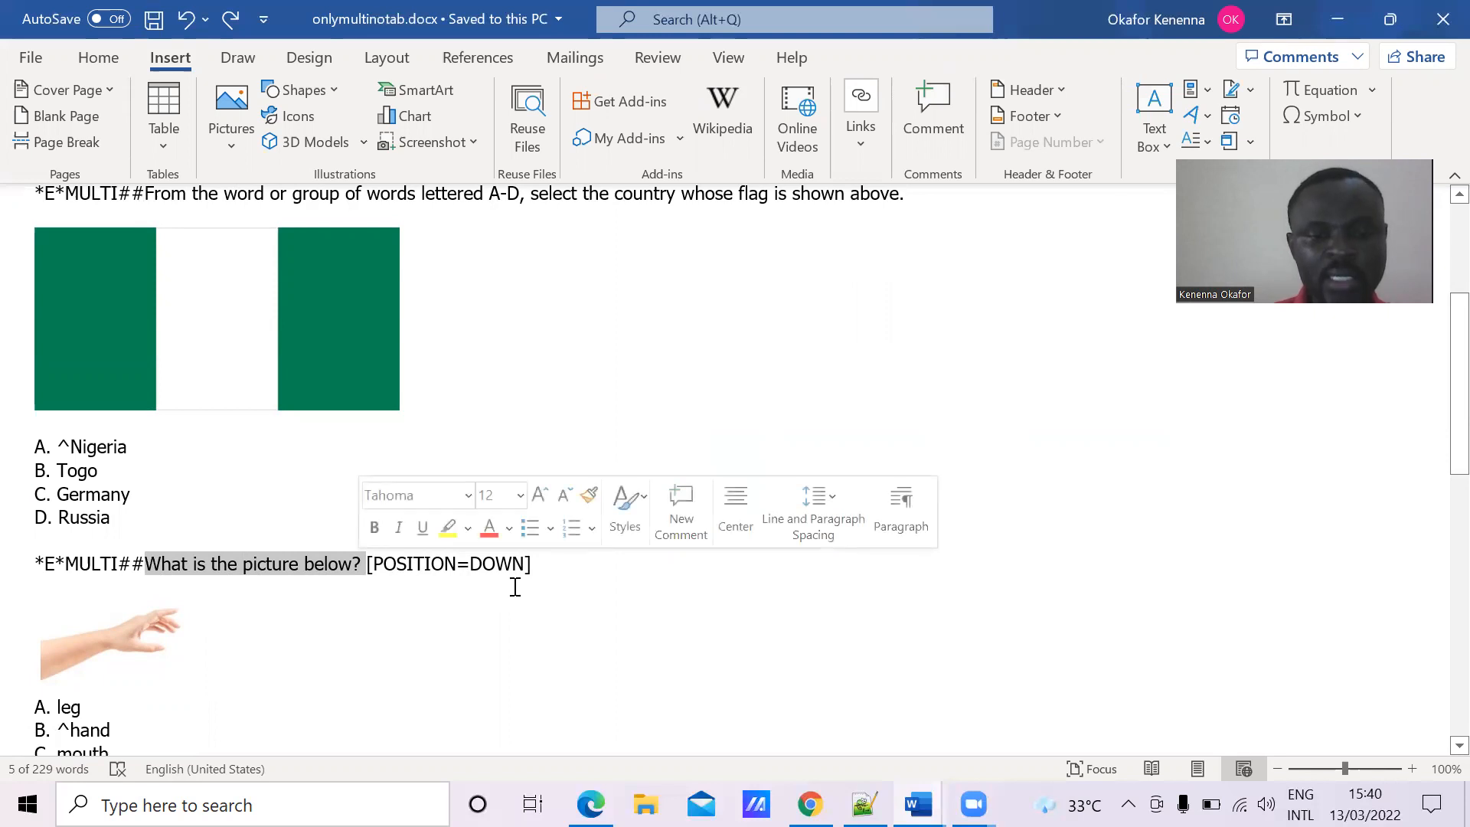
left_click(377, 564)
left_click_drag(377, 564, 459, 572)
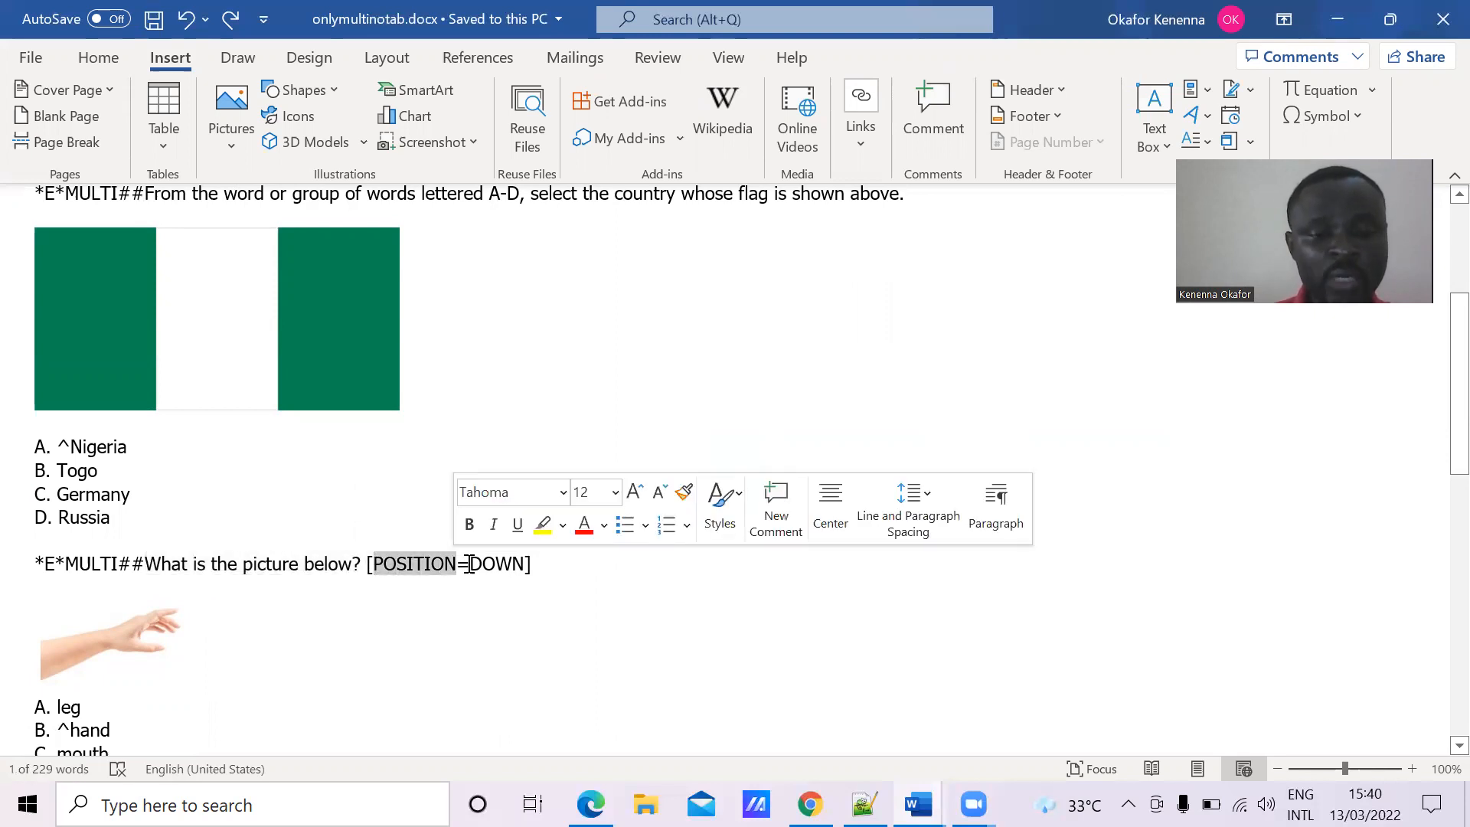
left_click_drag(469, 564, 525, 571)
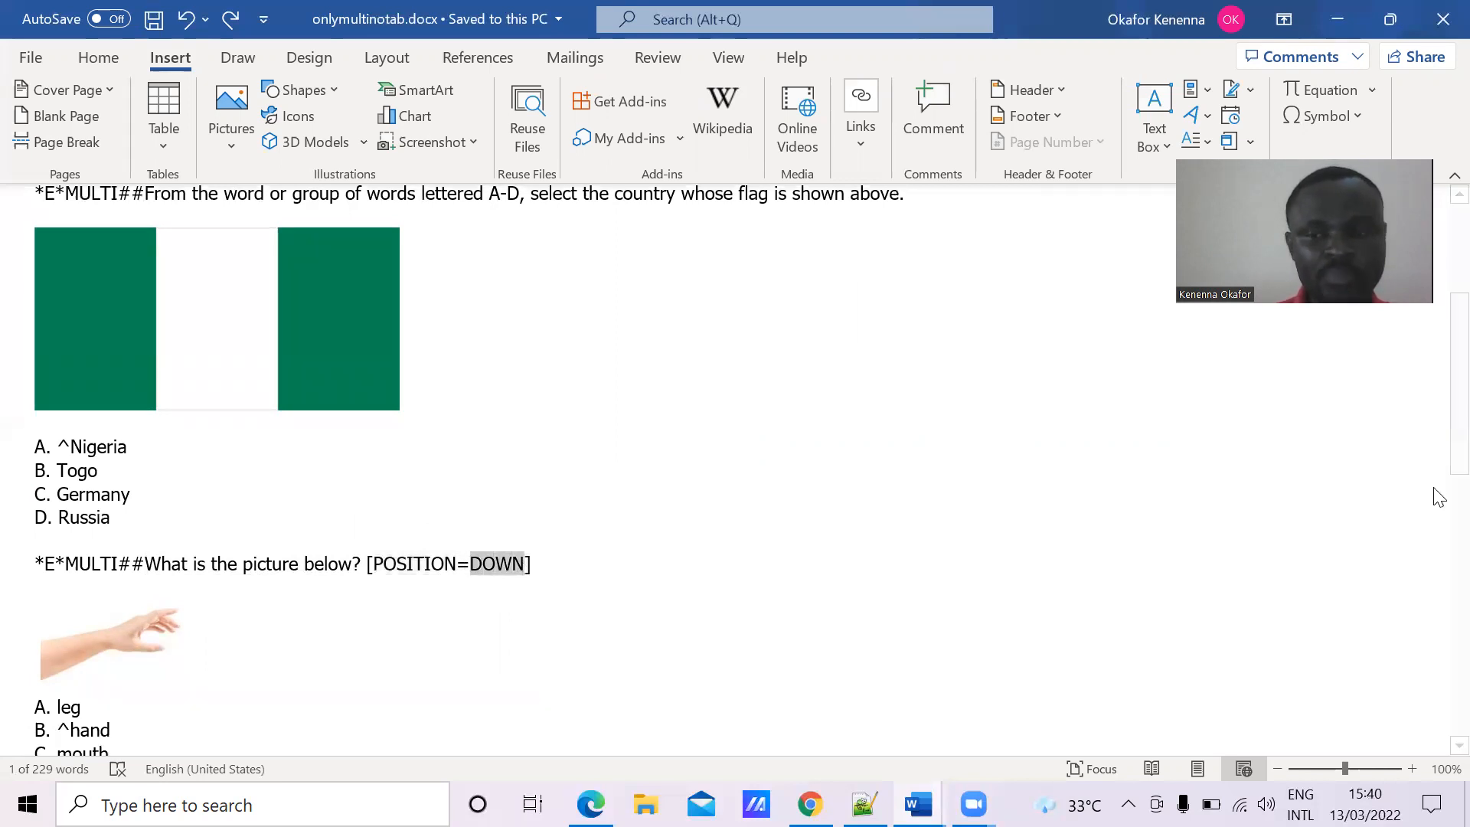
Highlight the ^ before "hand" and the whole "small fry" question with its answer options
scroll(1435, 395, "down", 2)
scroll(1439, 416, "down", 3)
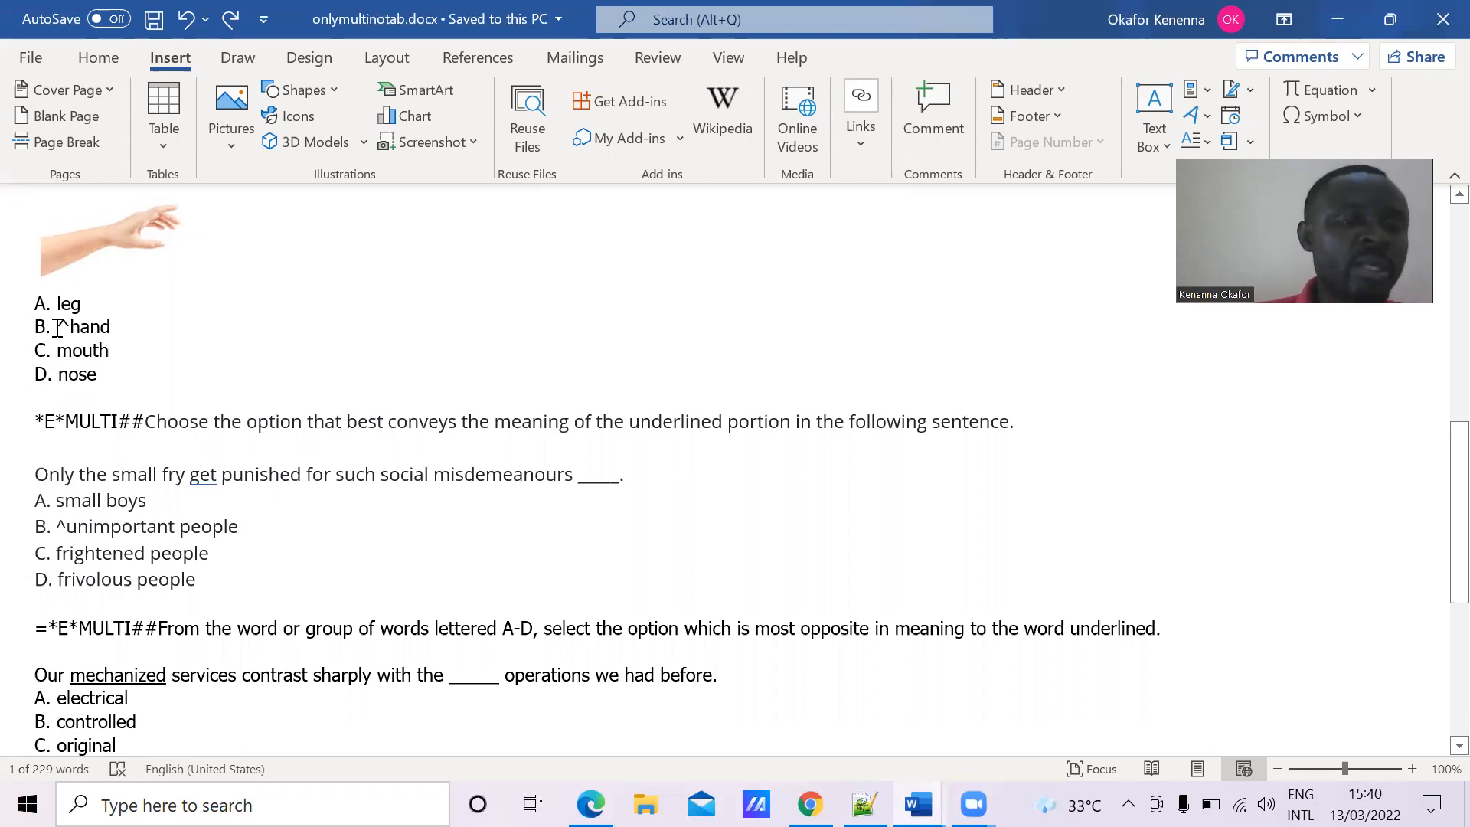
left_click_drag(58, 327, 67, 331)
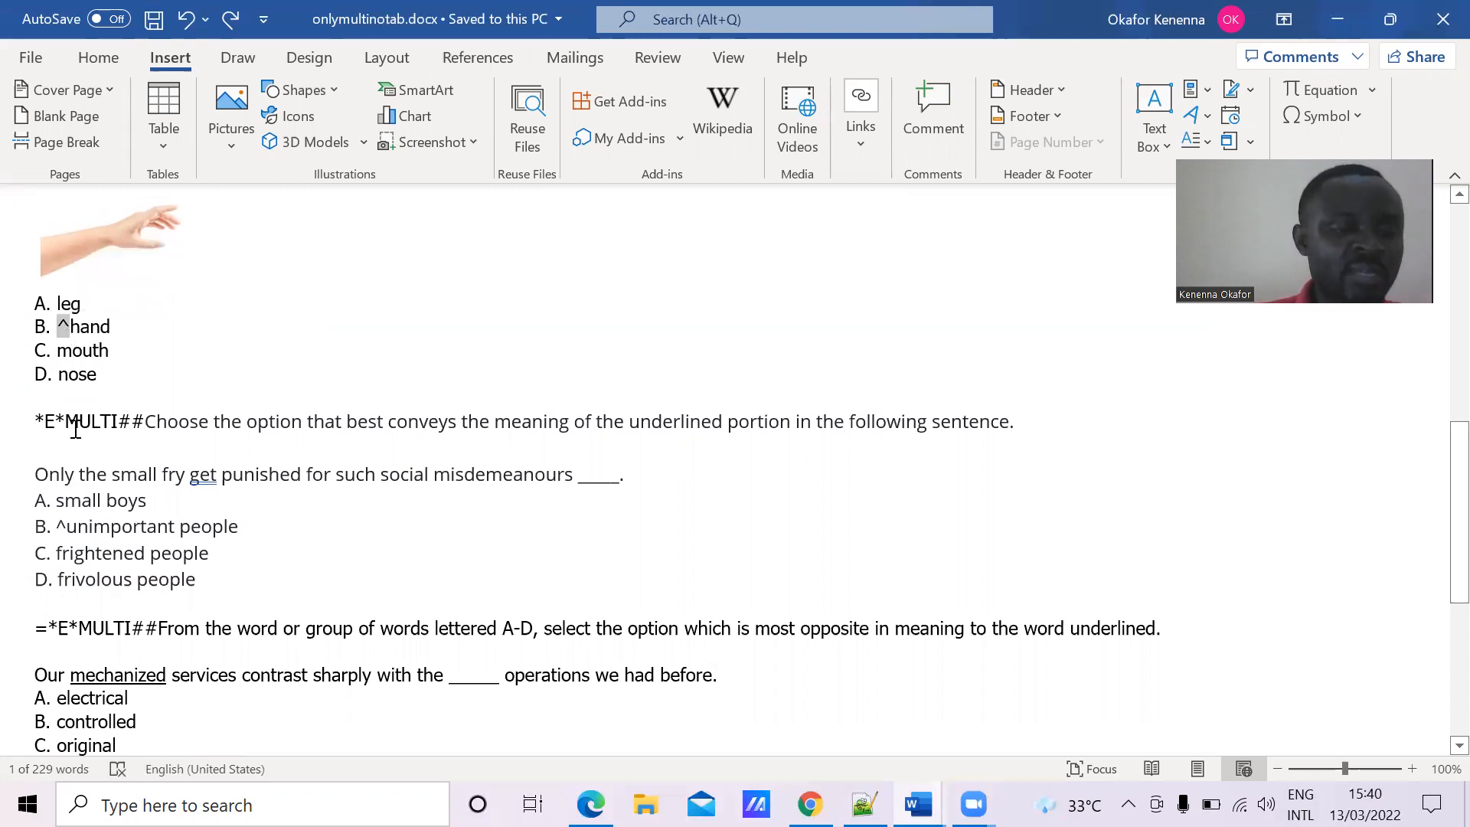
left_click_drag(33, 414, 213, 583)
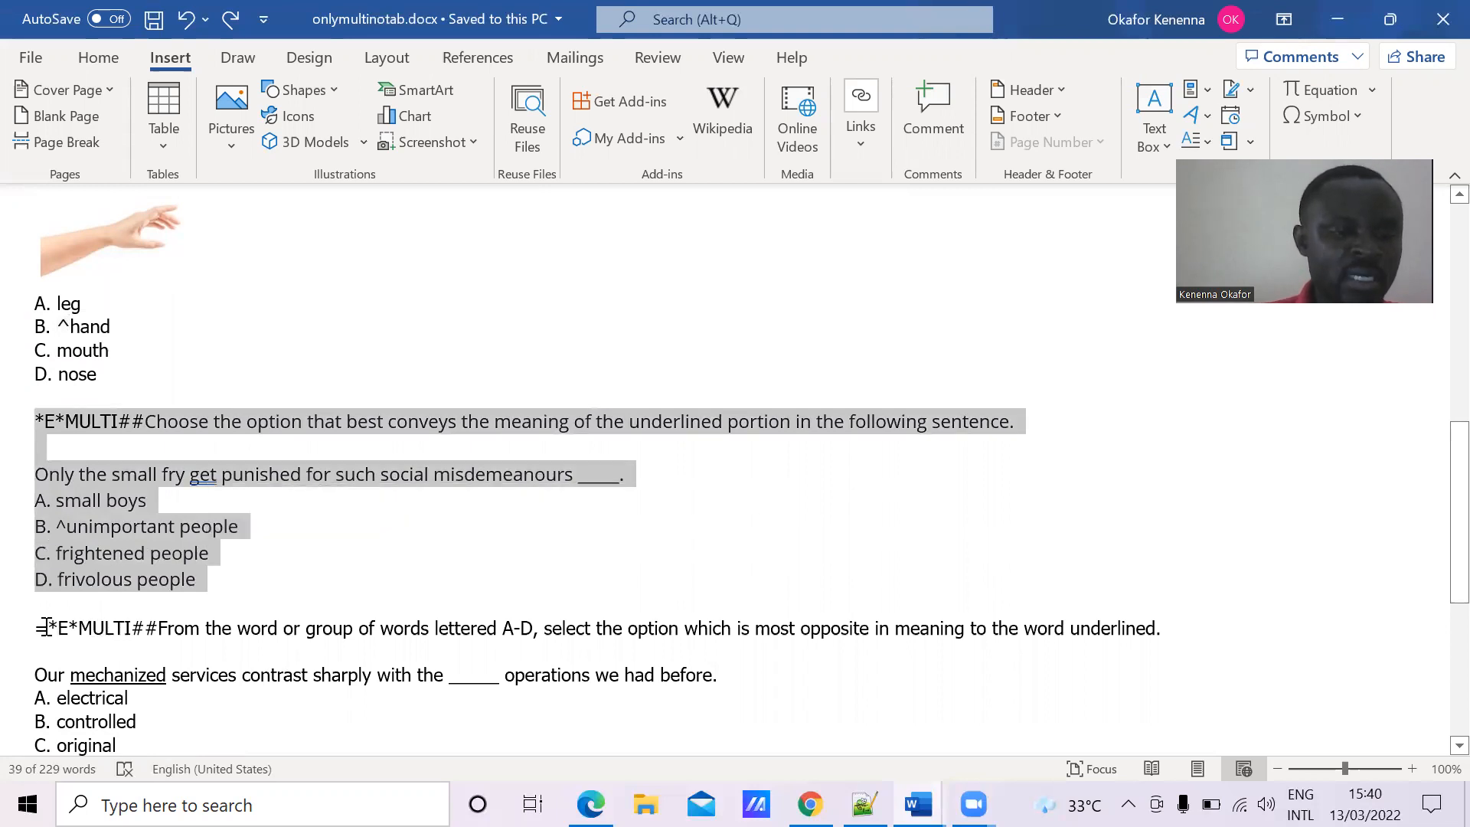
Delete the stray = before the *E*MULTI## marker of the "mechanized services" question
left_click(46, 628)
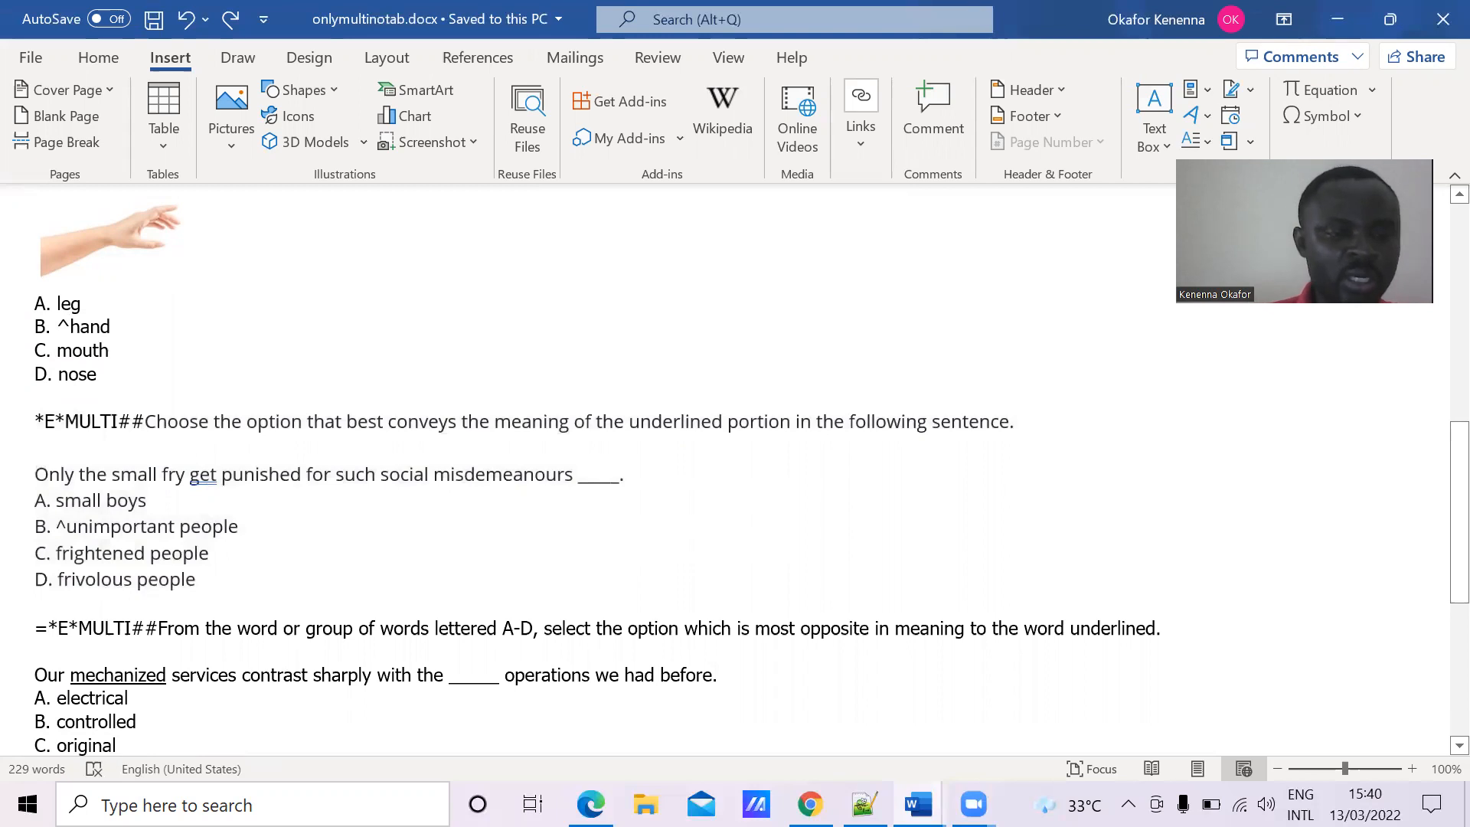
key("BackSpace")
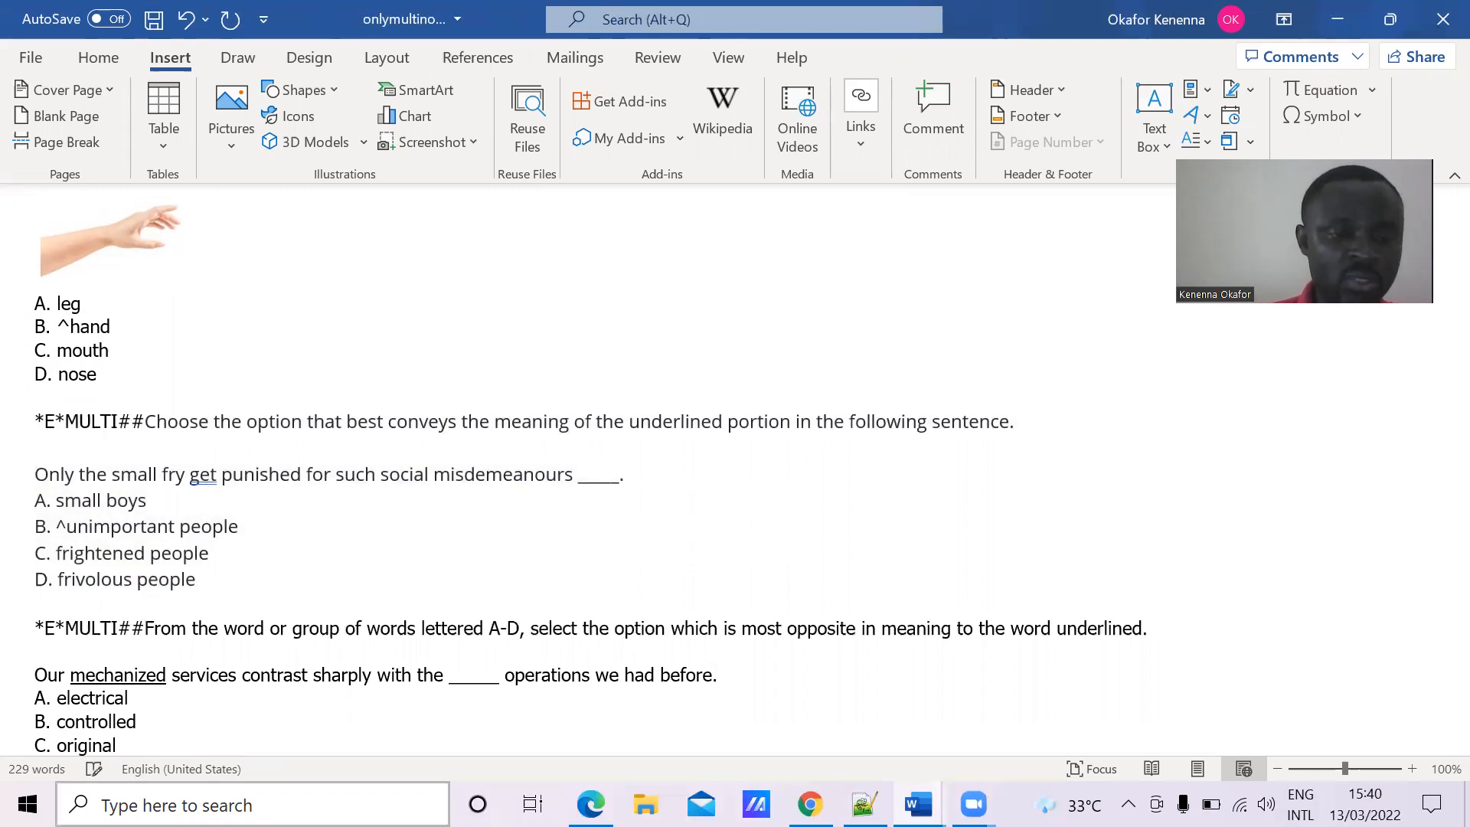
key("super+s")
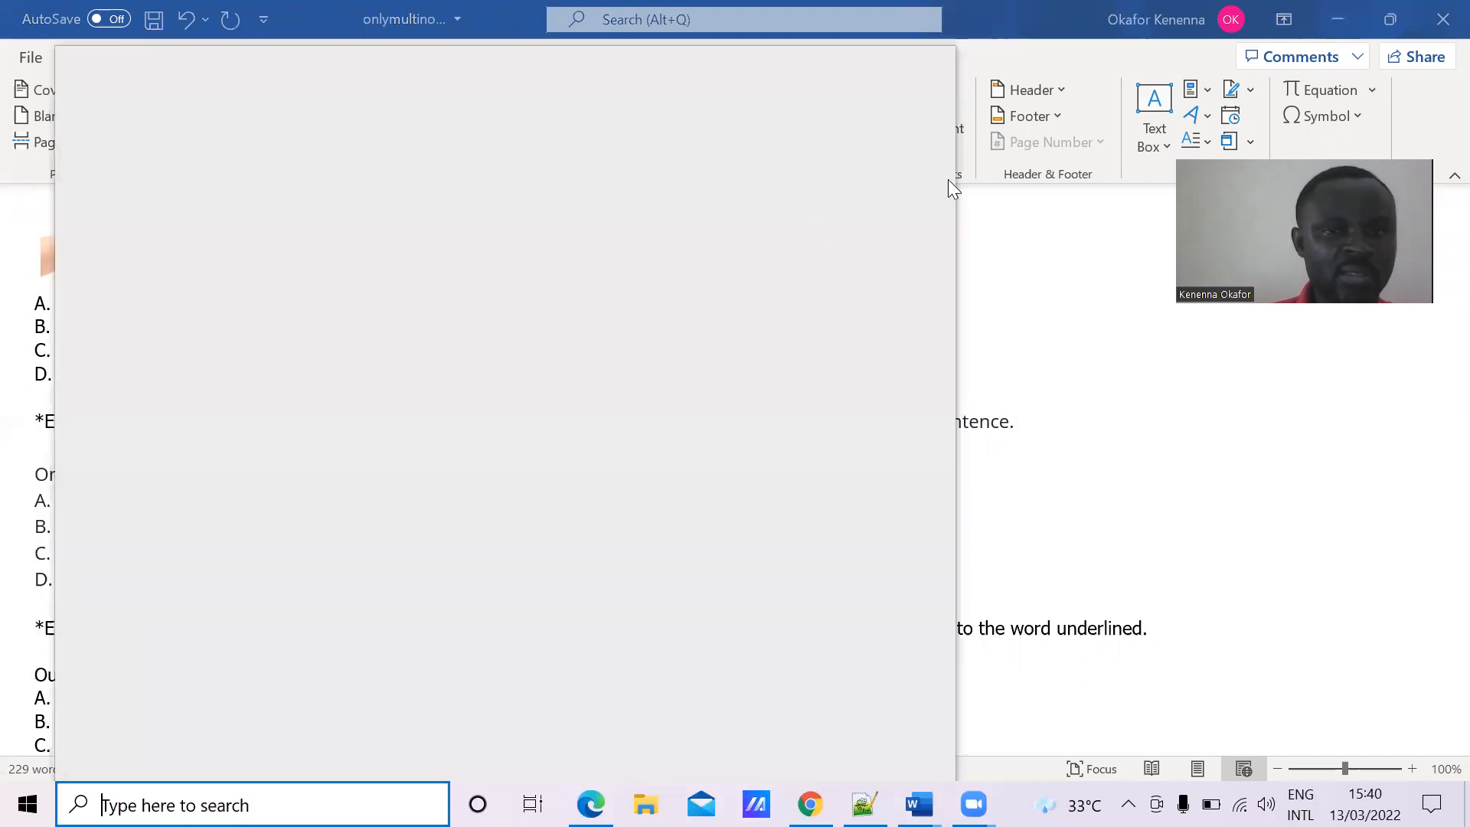
left_click(1066, 319)
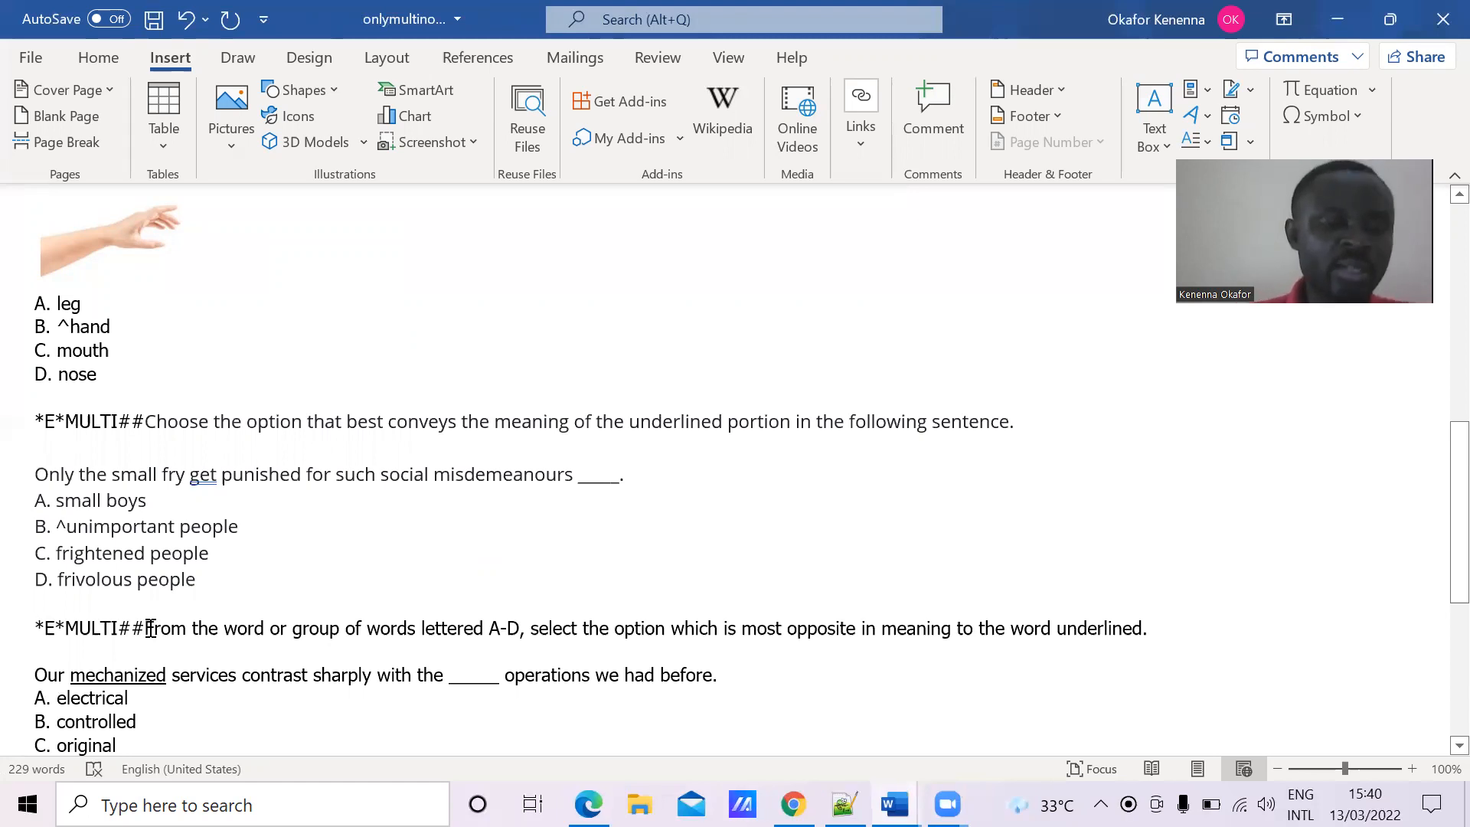
Inspect the "mechanized services" question, highlighting the text after the blank and the underlined word "mechanized"
scroll(151, 628, "up", 3)
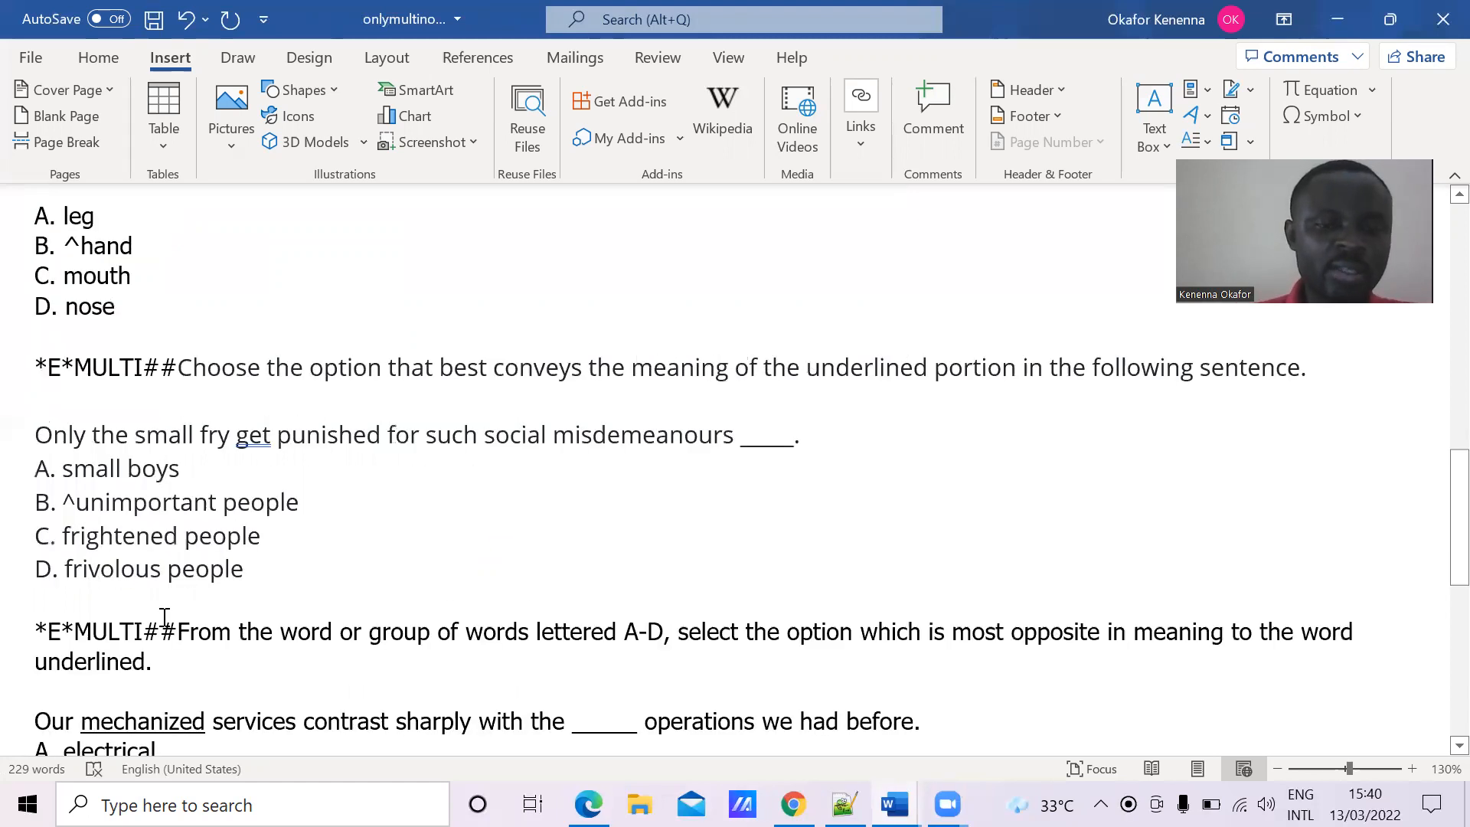
scroll(163, 619, "down", 2)
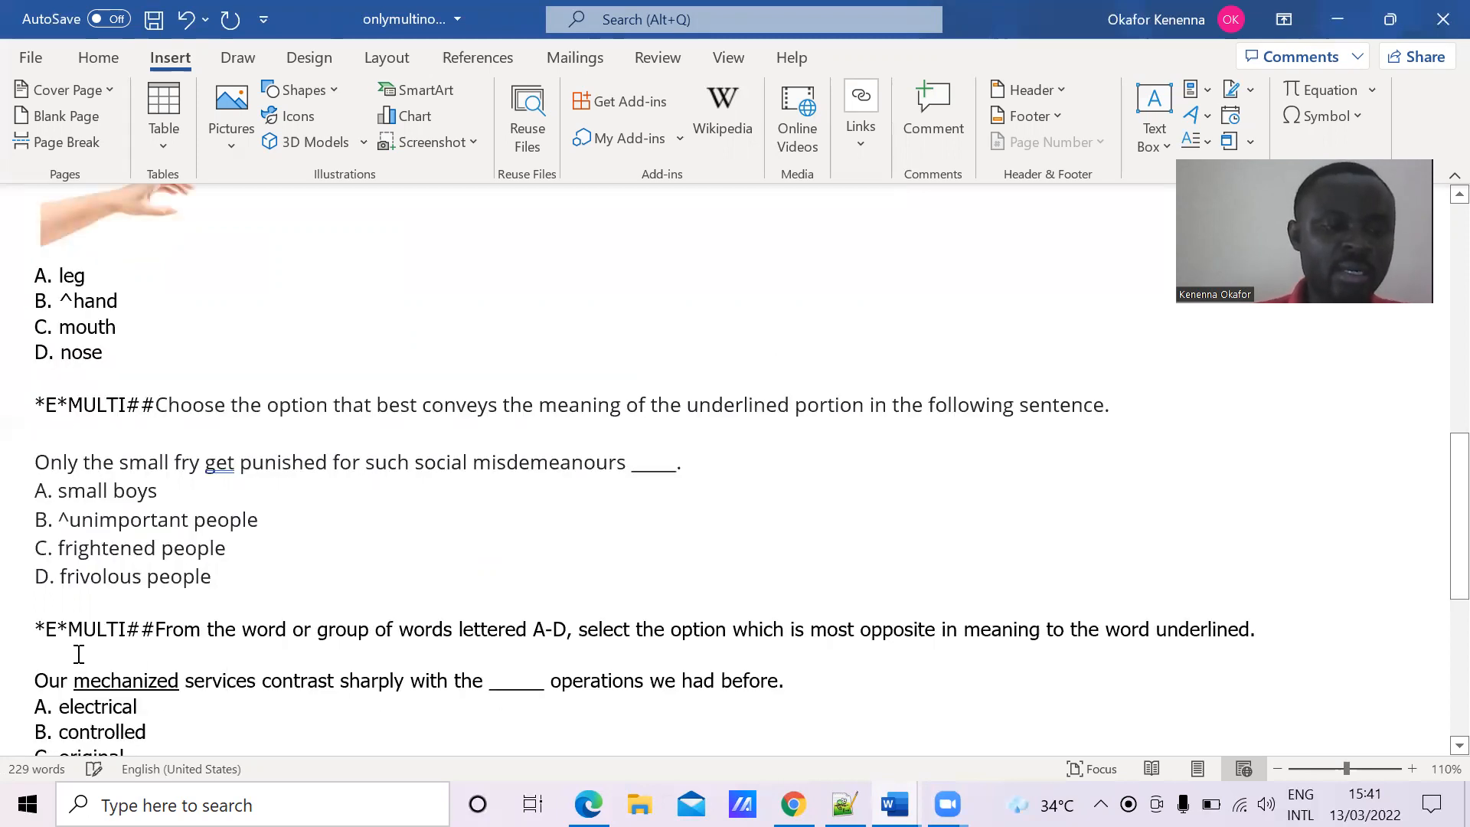
left_click(78, 655)
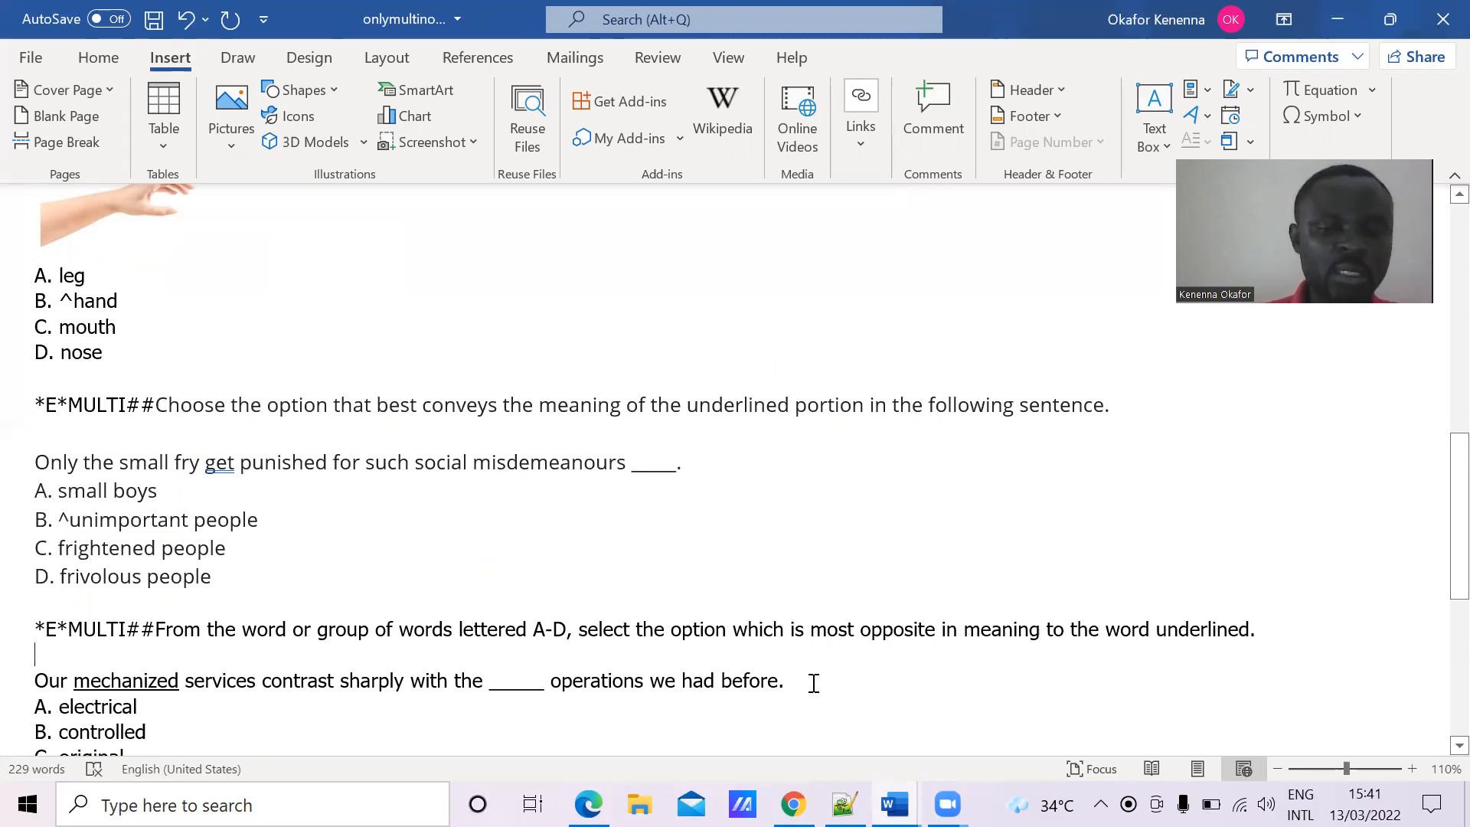
left_click_drag(798, 682, 574, 675)
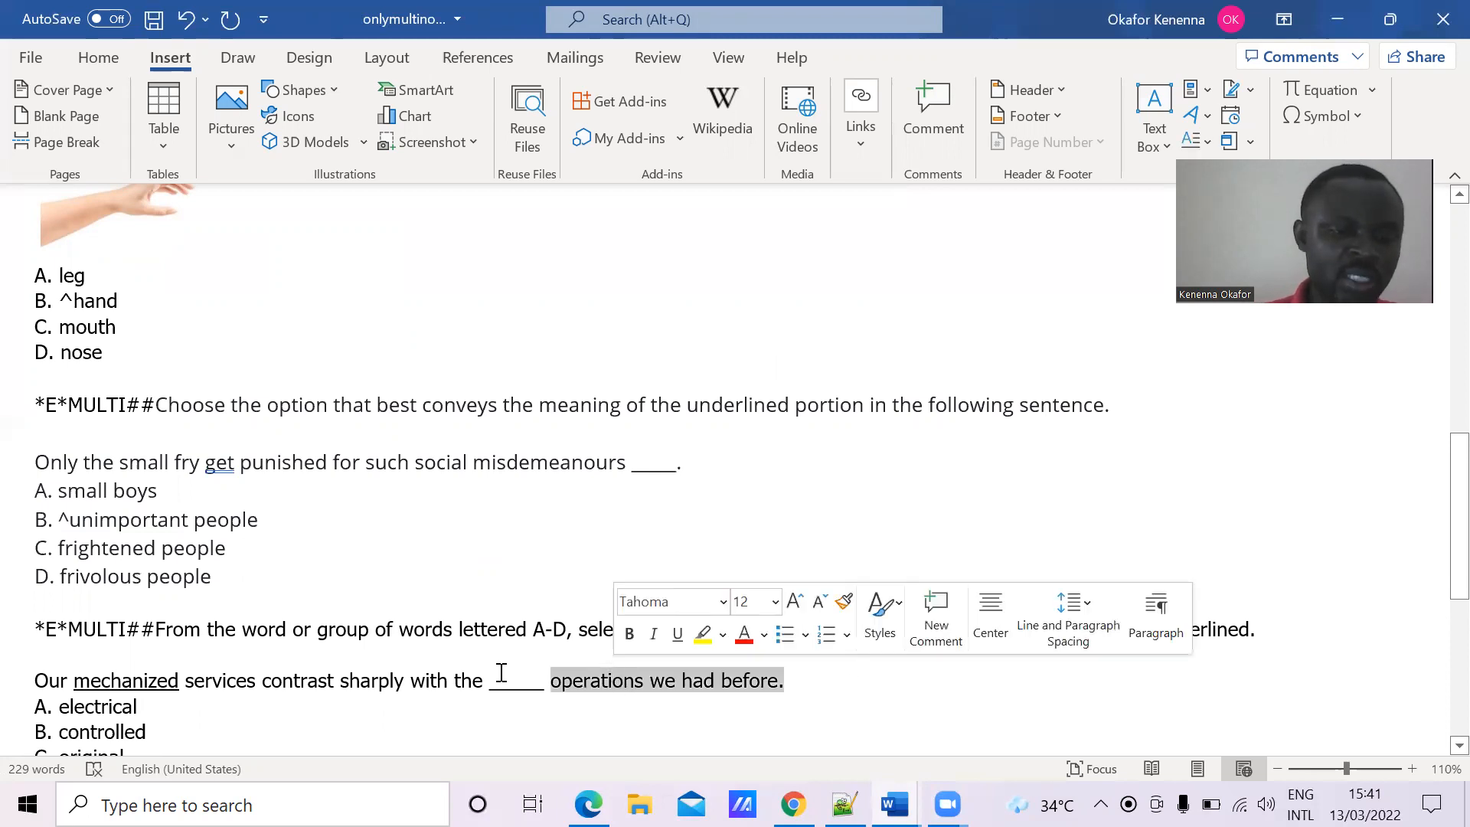
left_click_drag(178, 680, 75, 687)
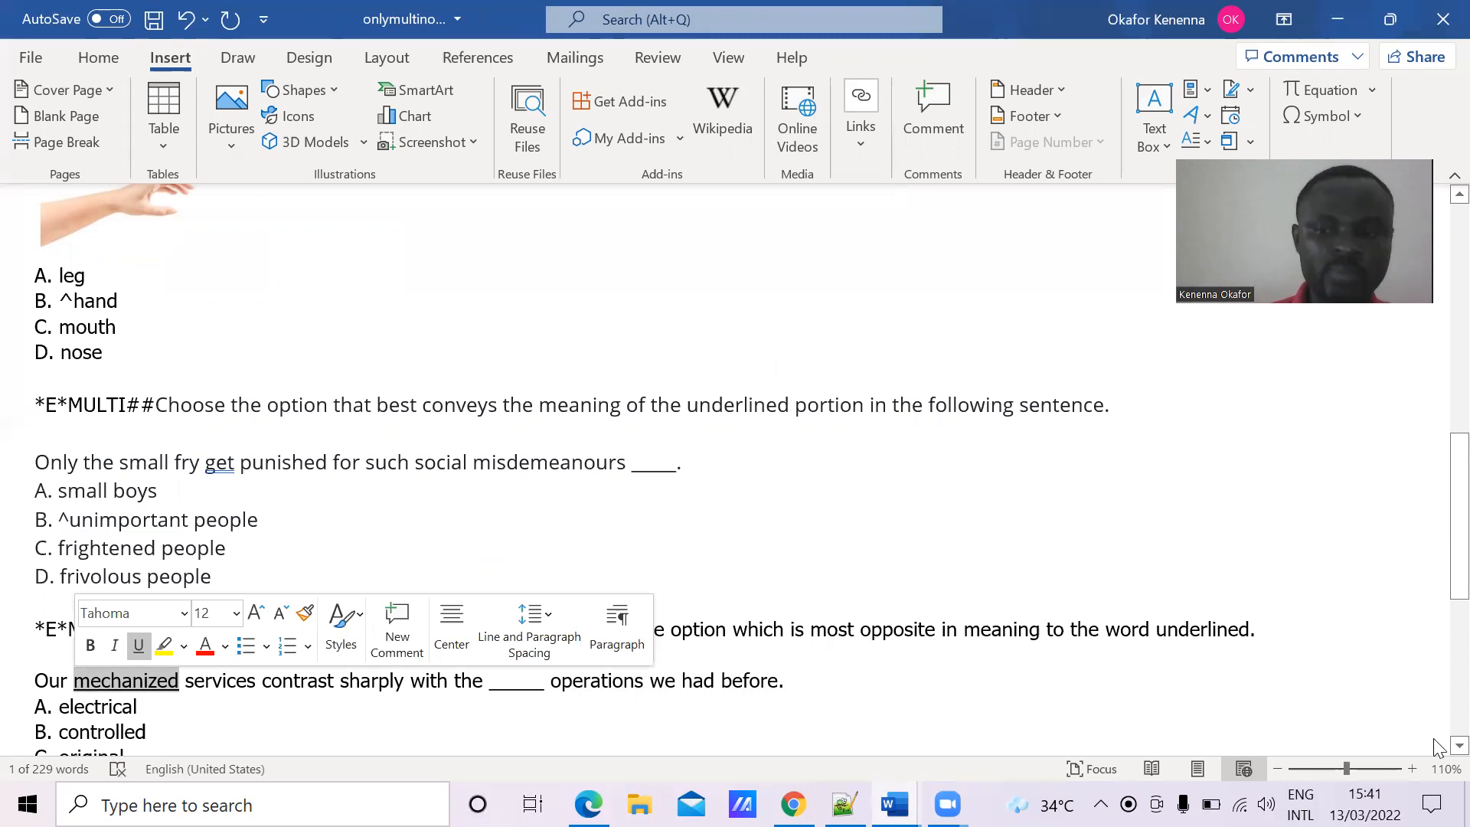
Highlight the ^ before "manual" and the *E*MULTI## marker of the "select the third item" question
scroll(1437, 635, "down", 2)
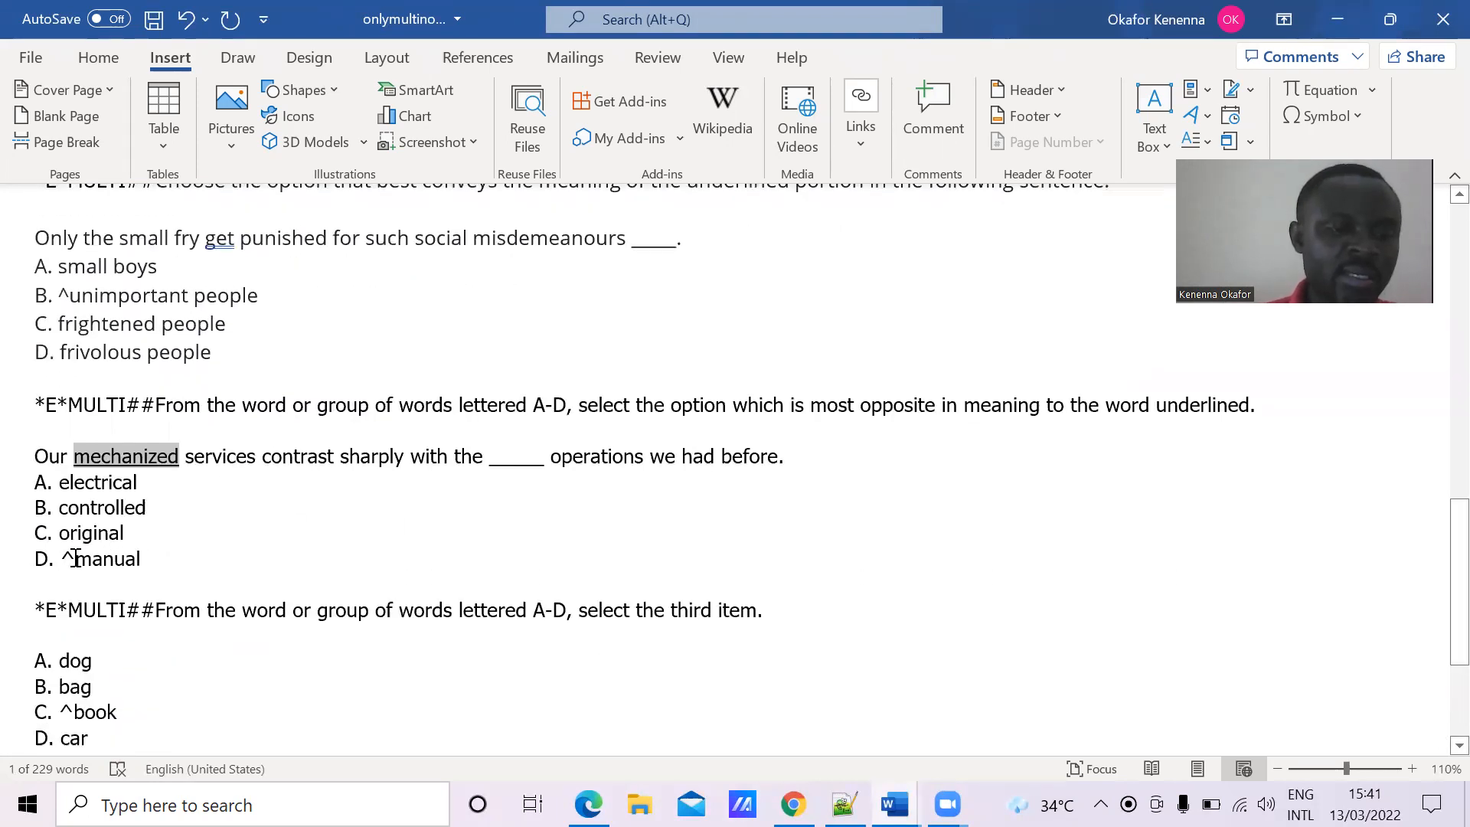
left_click_drag(77, 559, 62, 559)
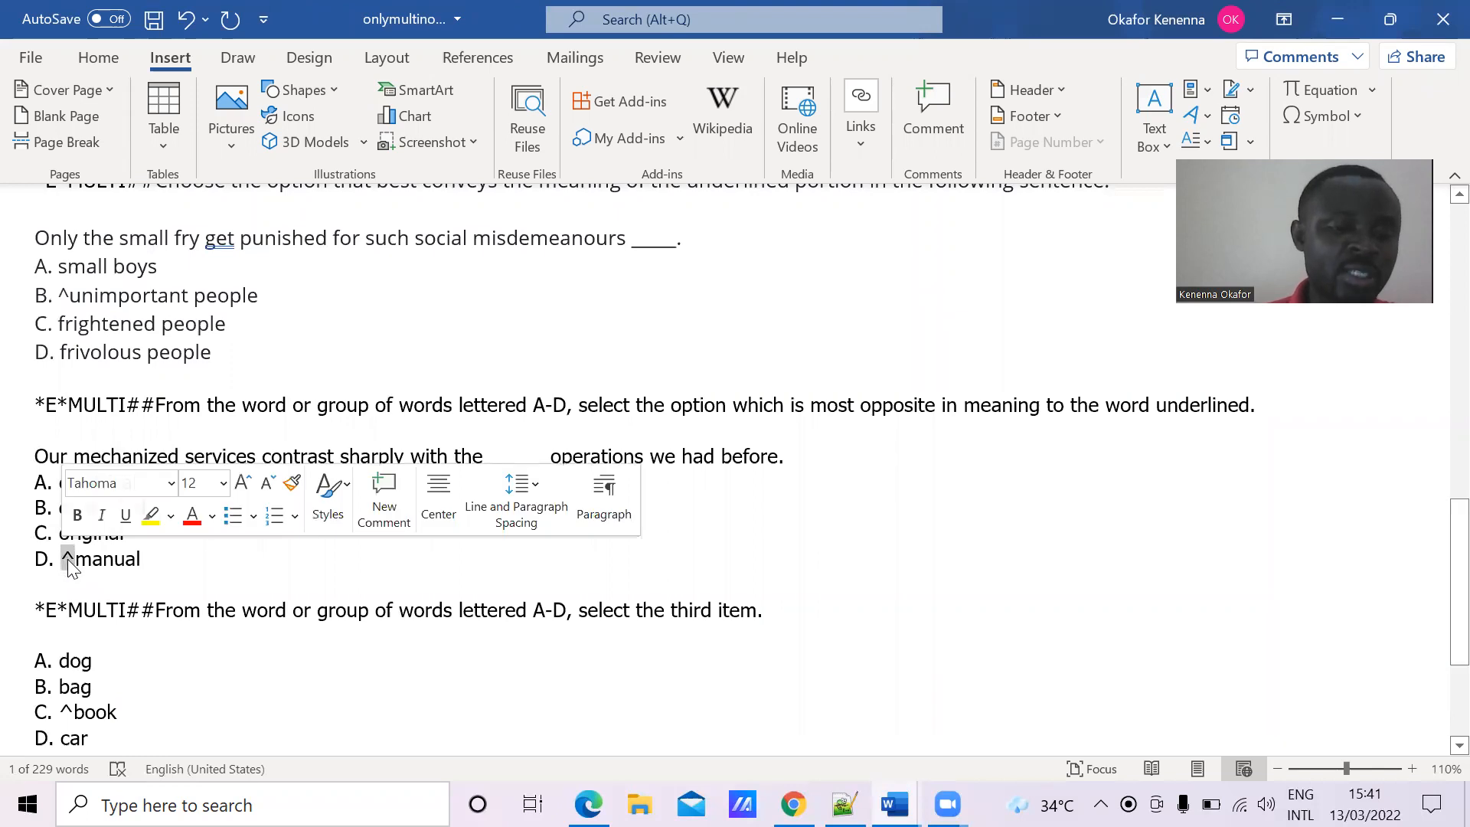
left_click(39, 610)
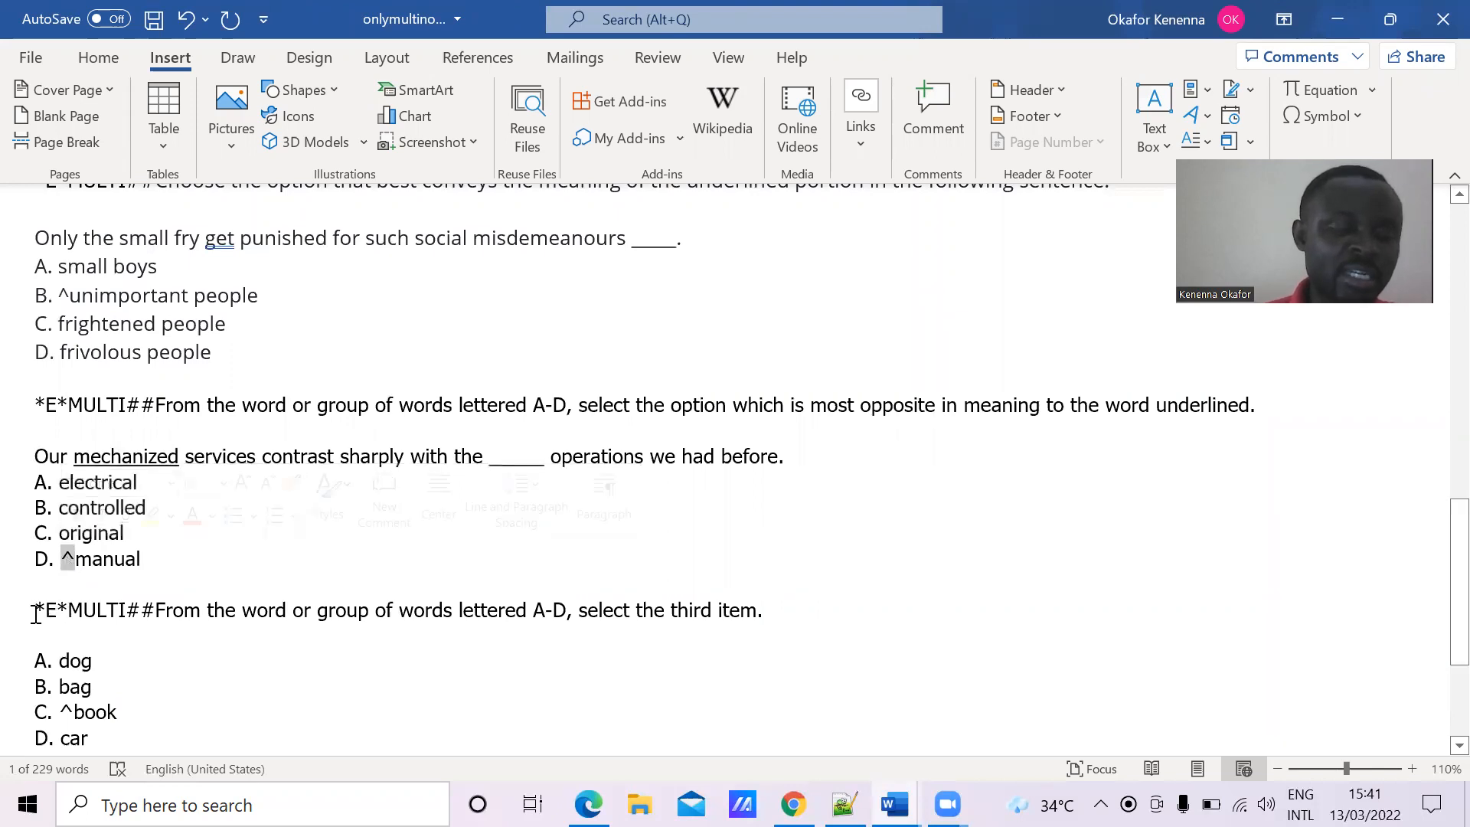
left_click_drag(46, 608, 154, 608)
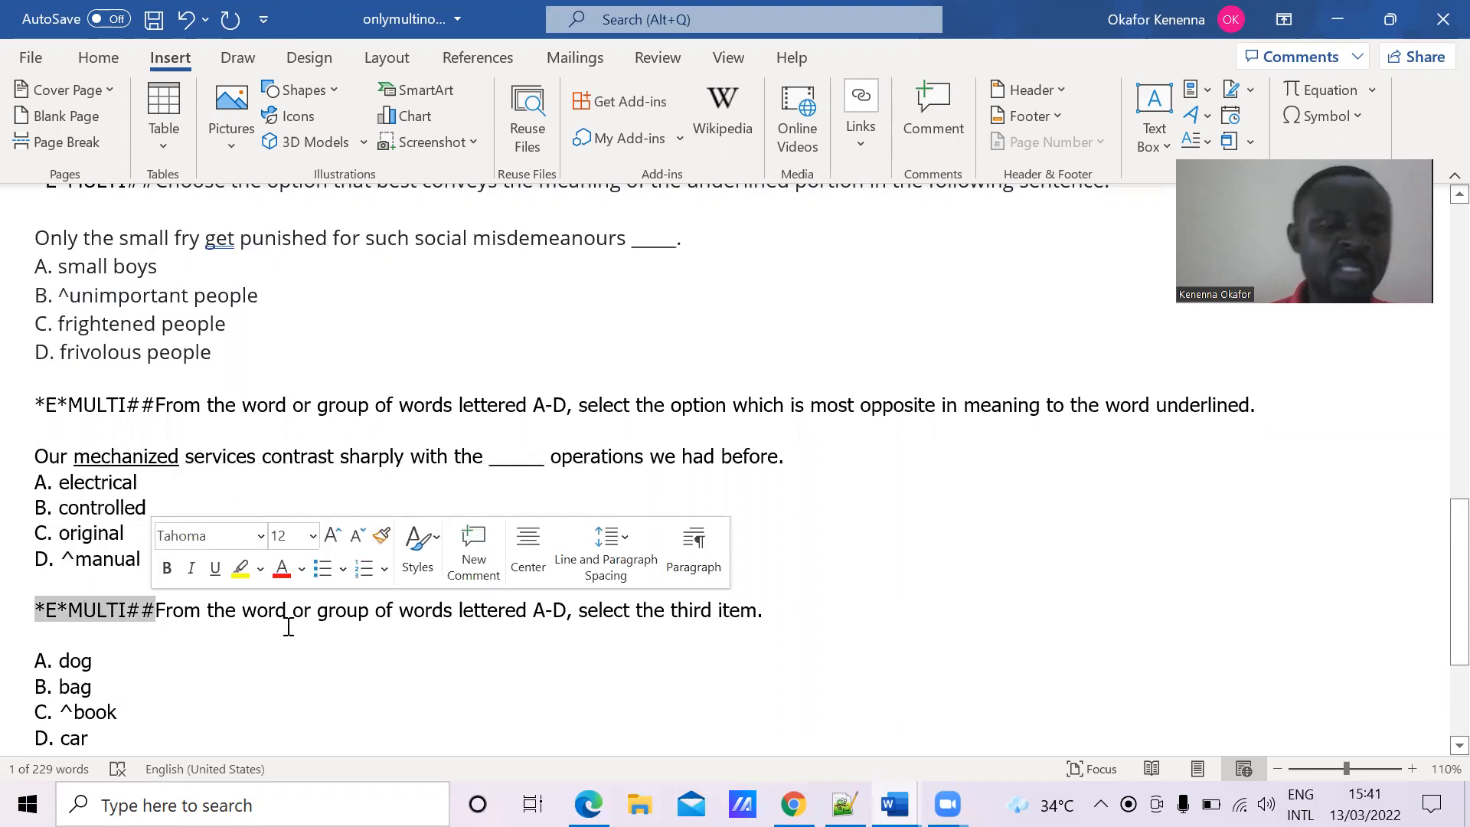
Review the last two questions and highlight the final question's |POINTS=2| line
scroll(1434, 607, "down", 3)
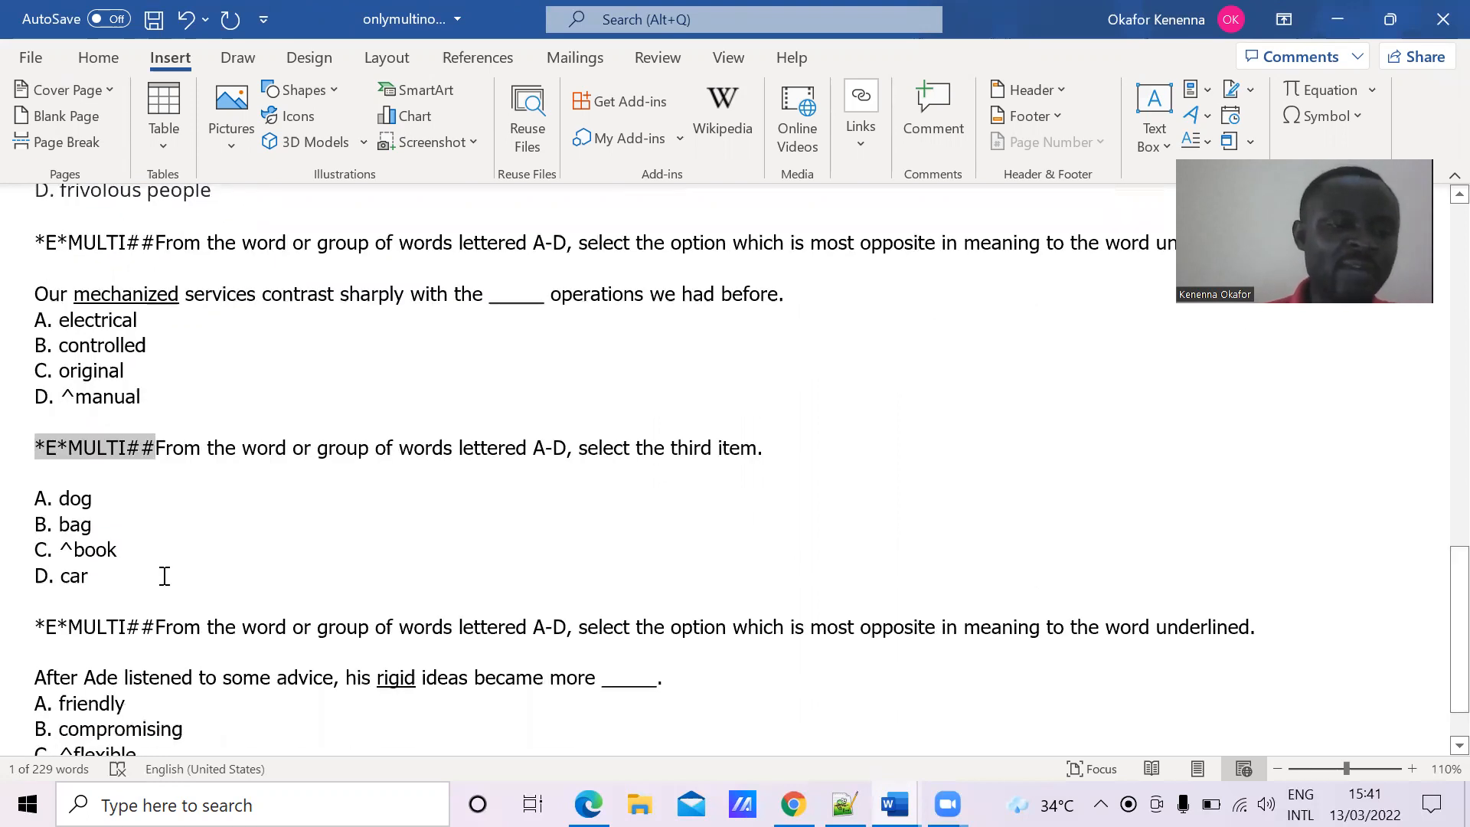
left_click(85, 411)
left_click(90, 597)
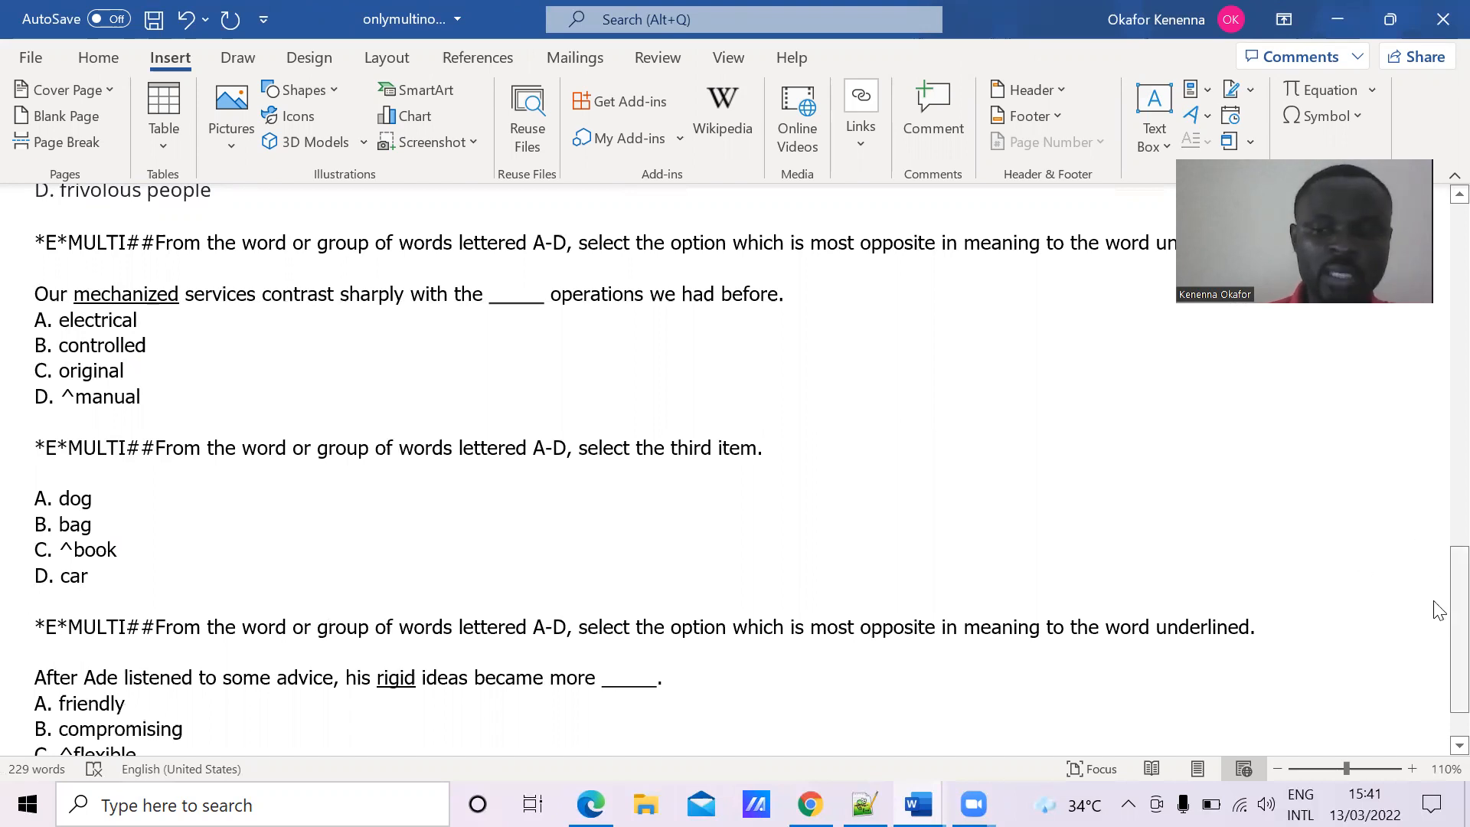
scroll(1447, 636, "down", 1)
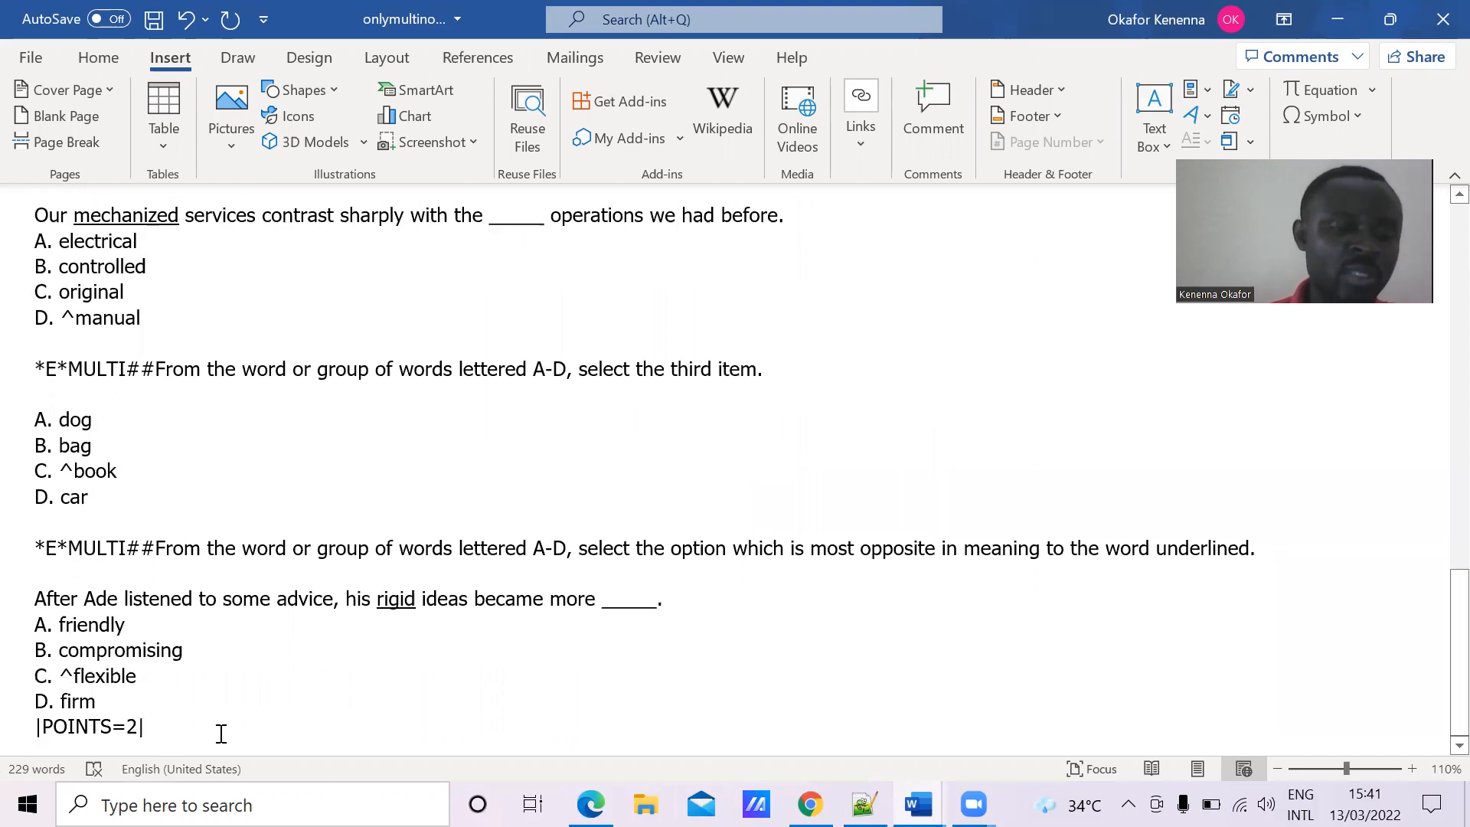
left_click_drag(147, 726, 29, 734)
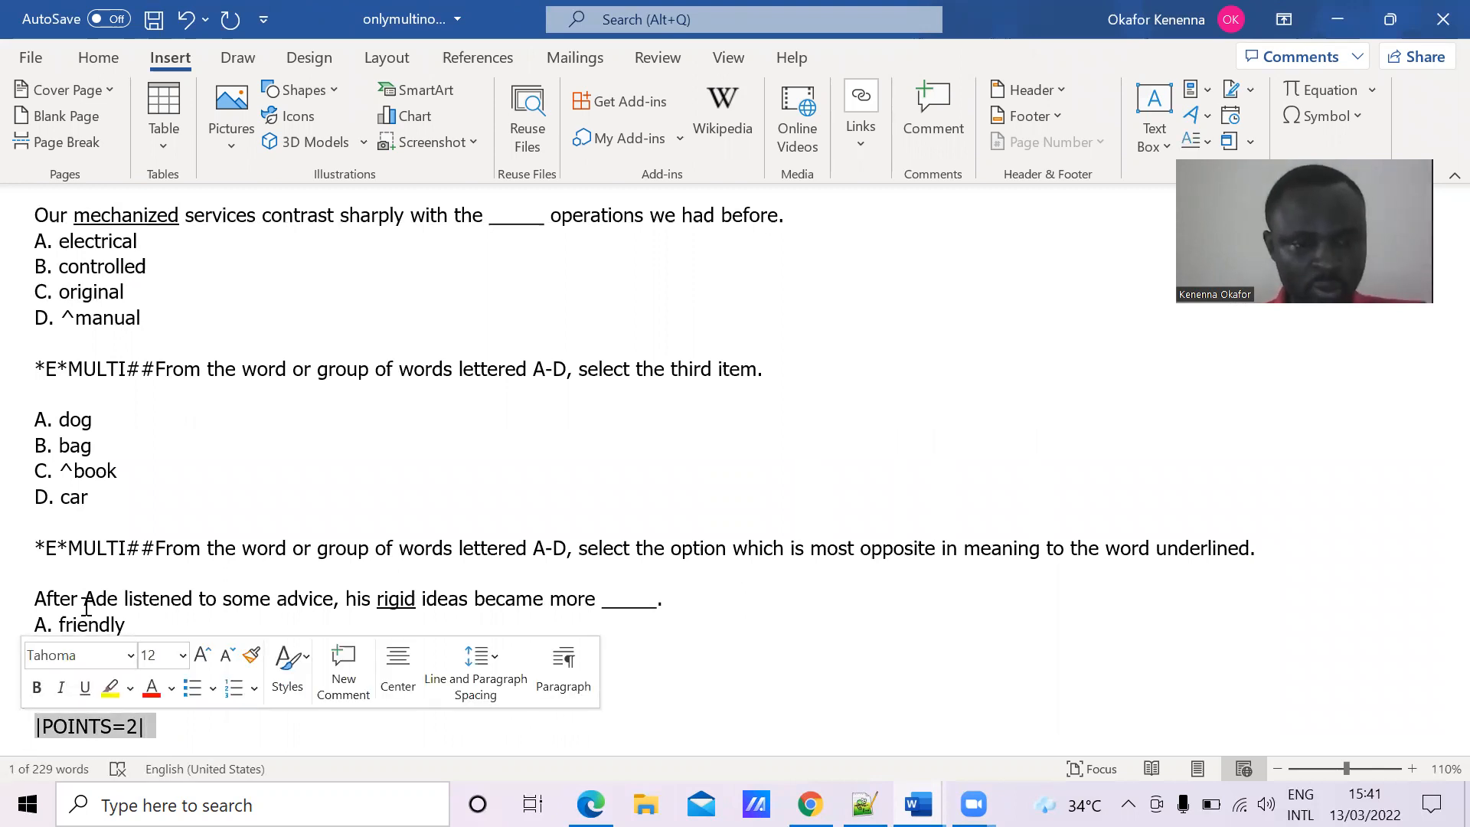
left_click(270, 576)
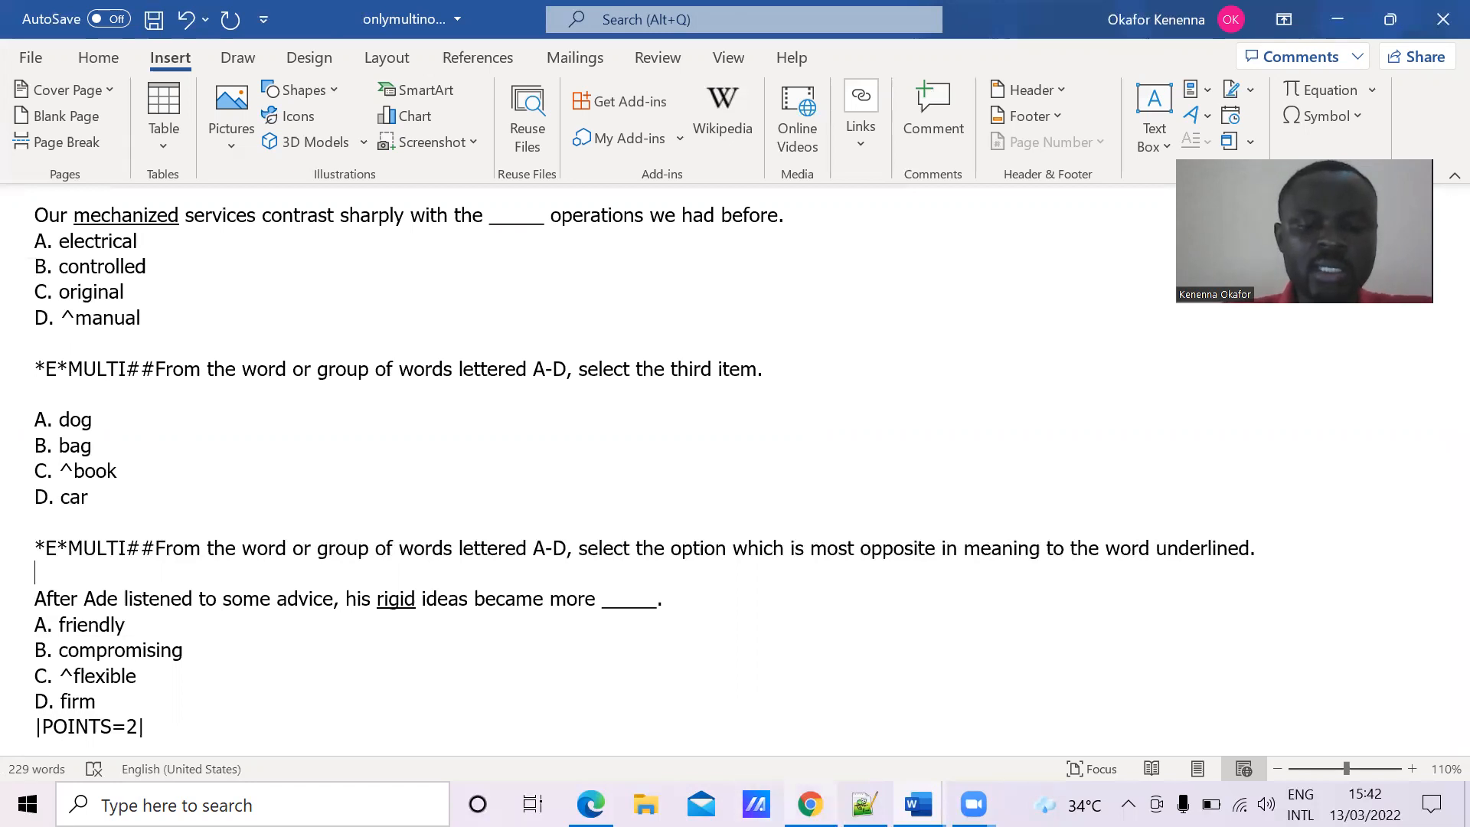
Switch to Chrome and return from the generated XML output to the Word To Moodle XML Converter upload page
left_click(810, 804)
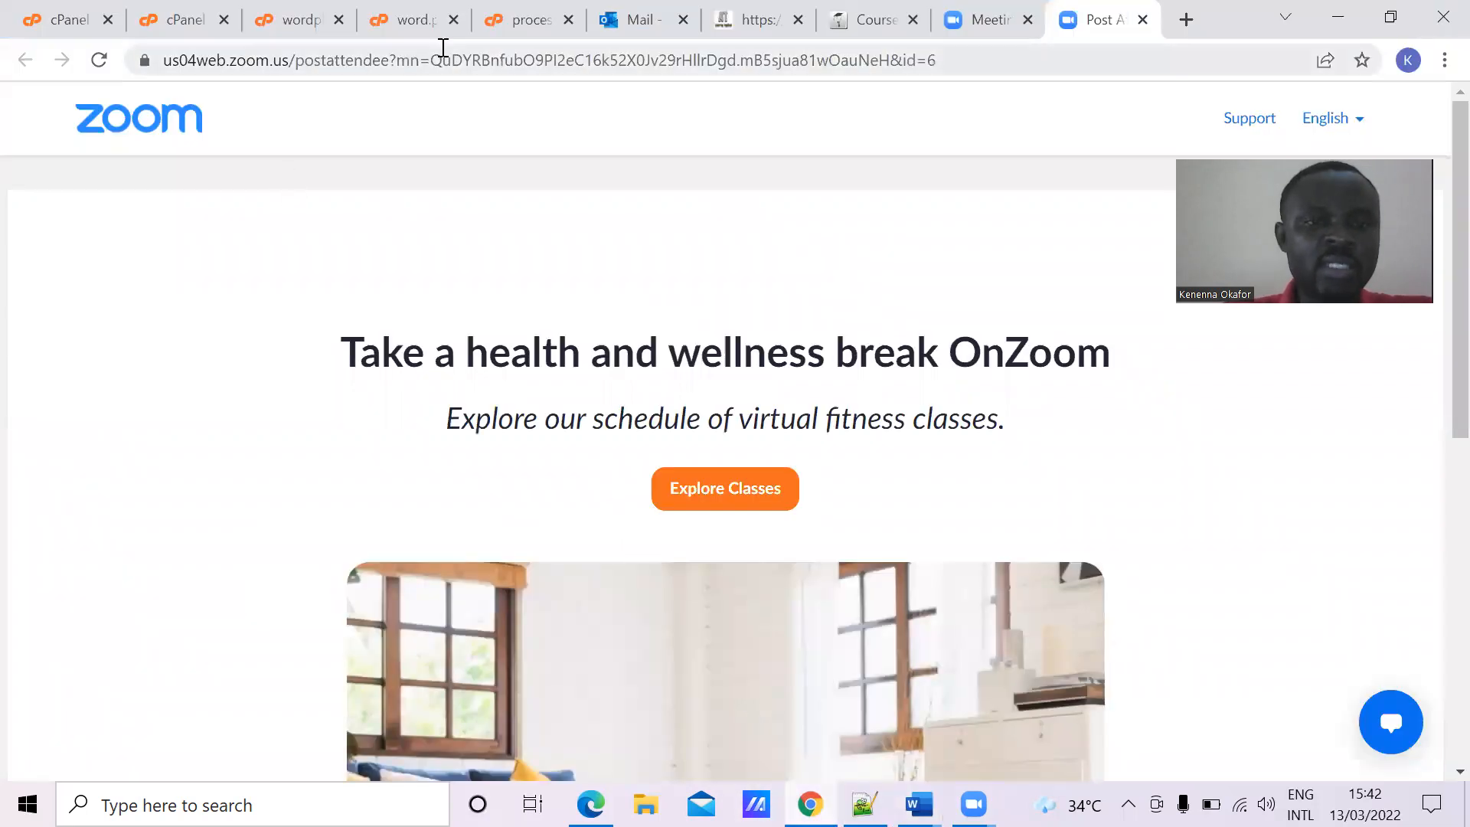
left_click(718, 34)
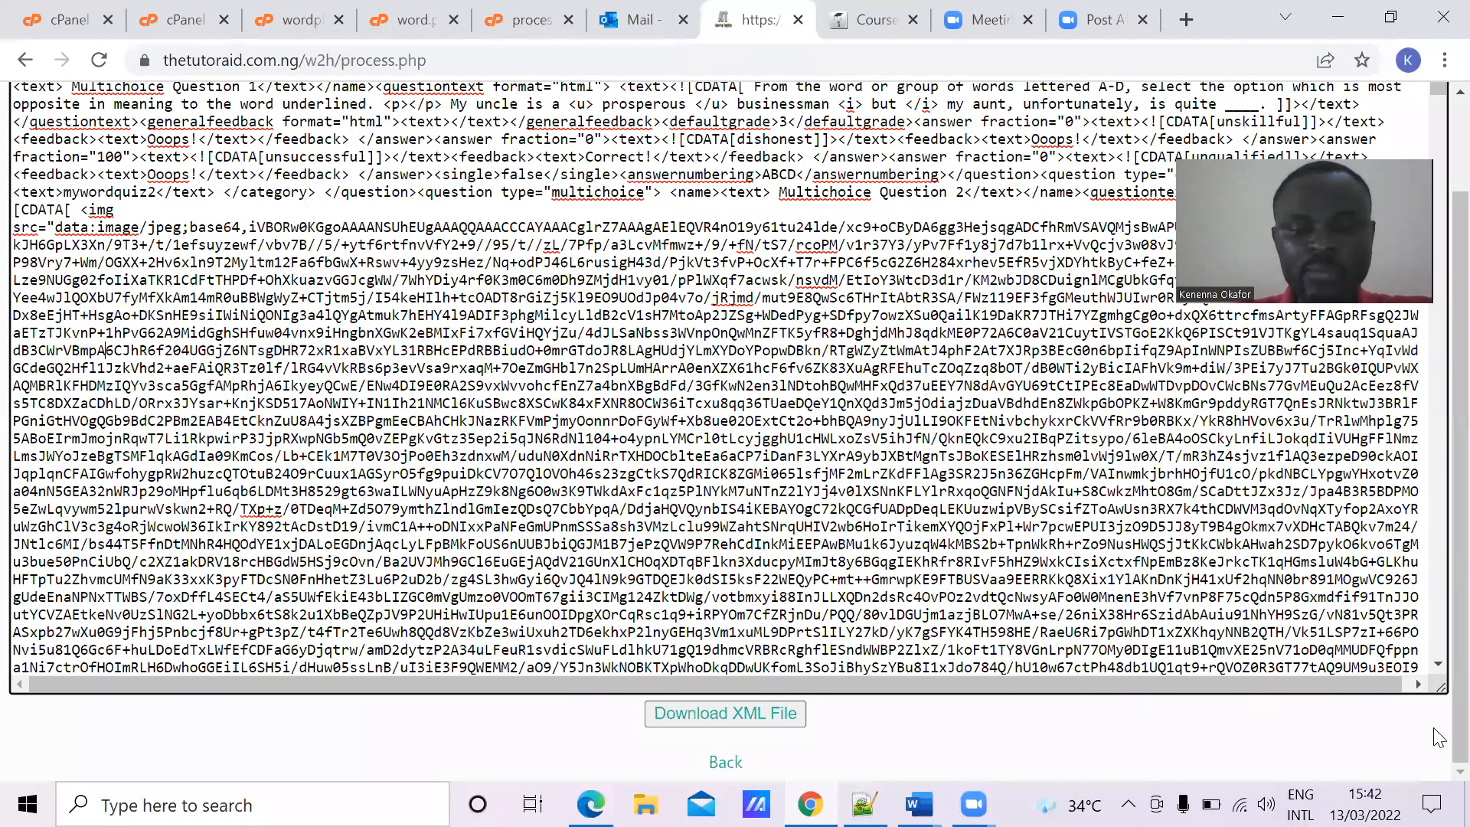
left_click(716, 766)
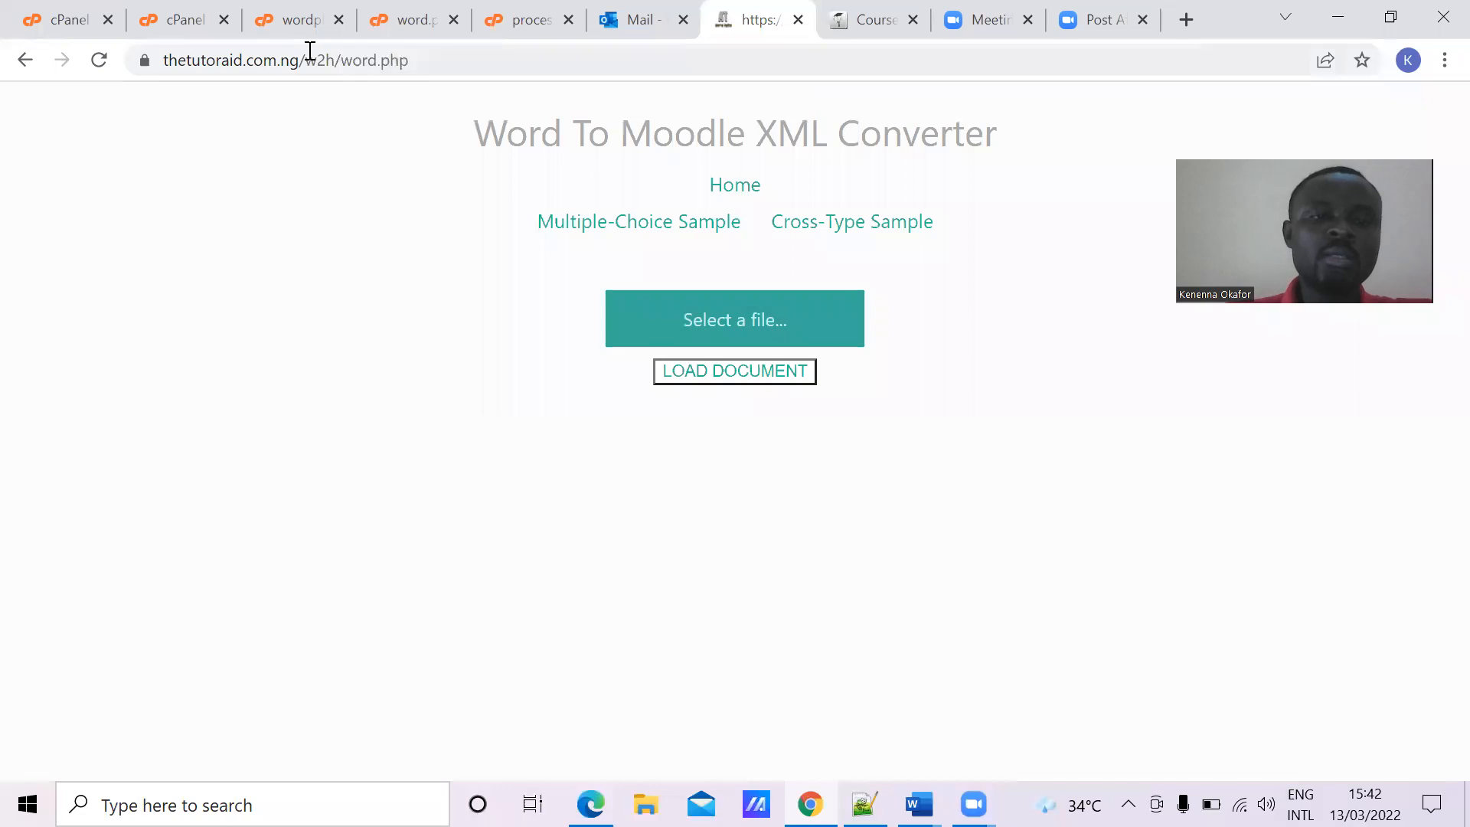
left_click(413, 56)
key("End")
key("BackSpace")
key("BackSpace")
key("BackSpace")
key("BackSpace")
key("BackSpace")
key("BackSpace")
key("BackSpace")
key("BackSpace")
key("BackSpace")
key("BackSpace")
key("BackSpace")
key("BackSpace")
key("BackSpace")
key("BackSpace")
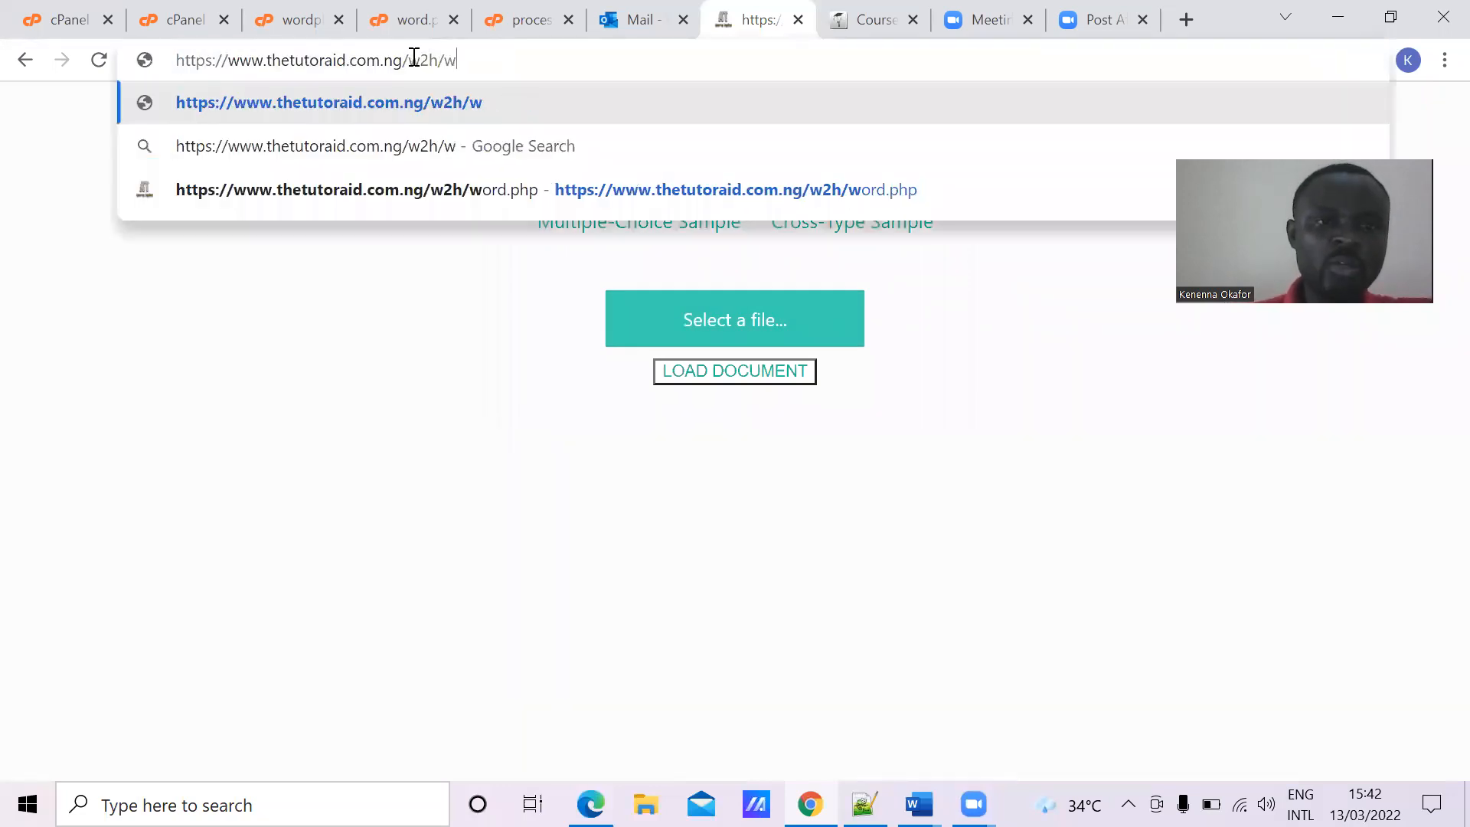
type("g")
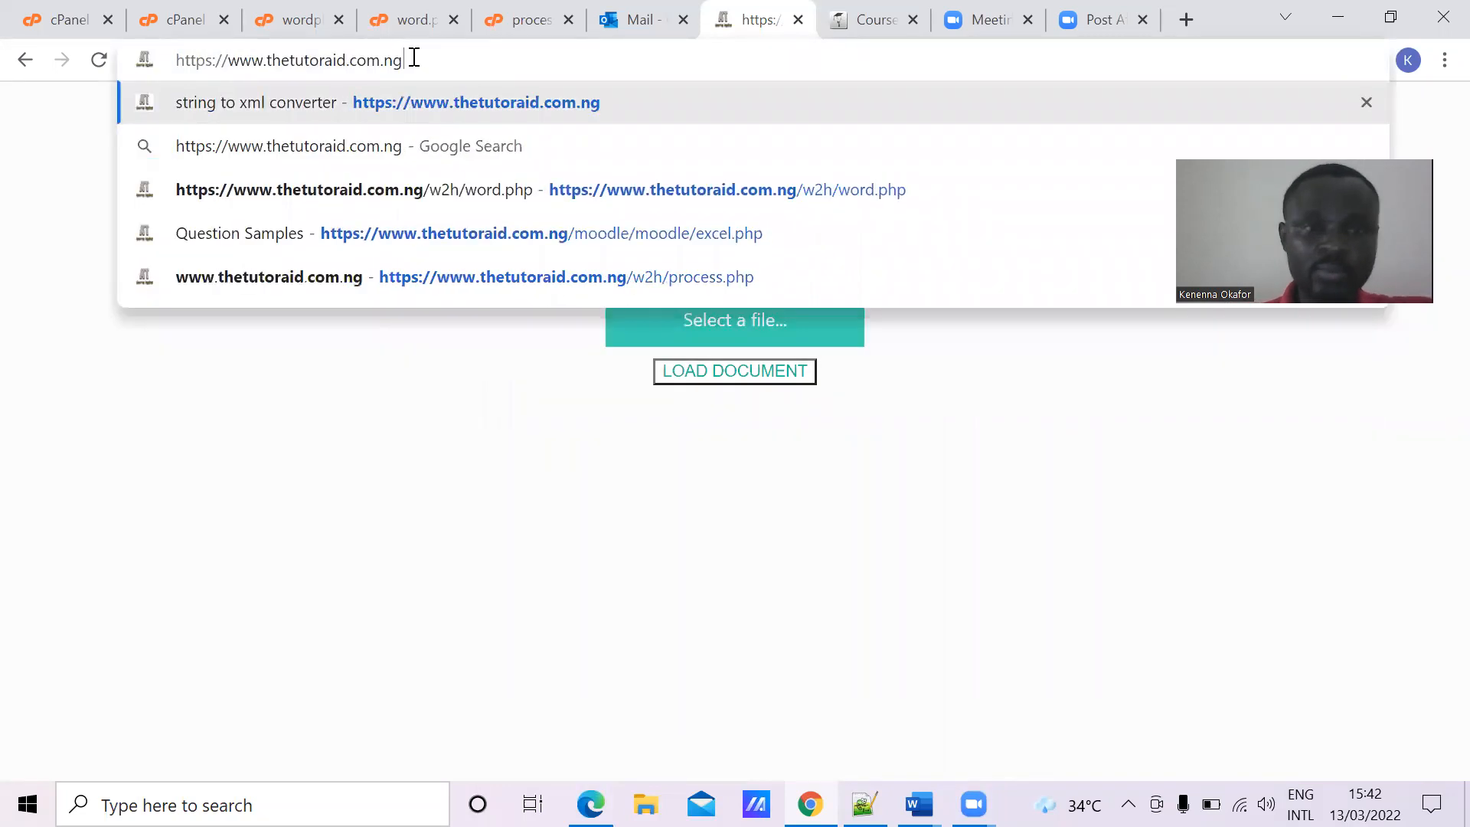
key("Return")
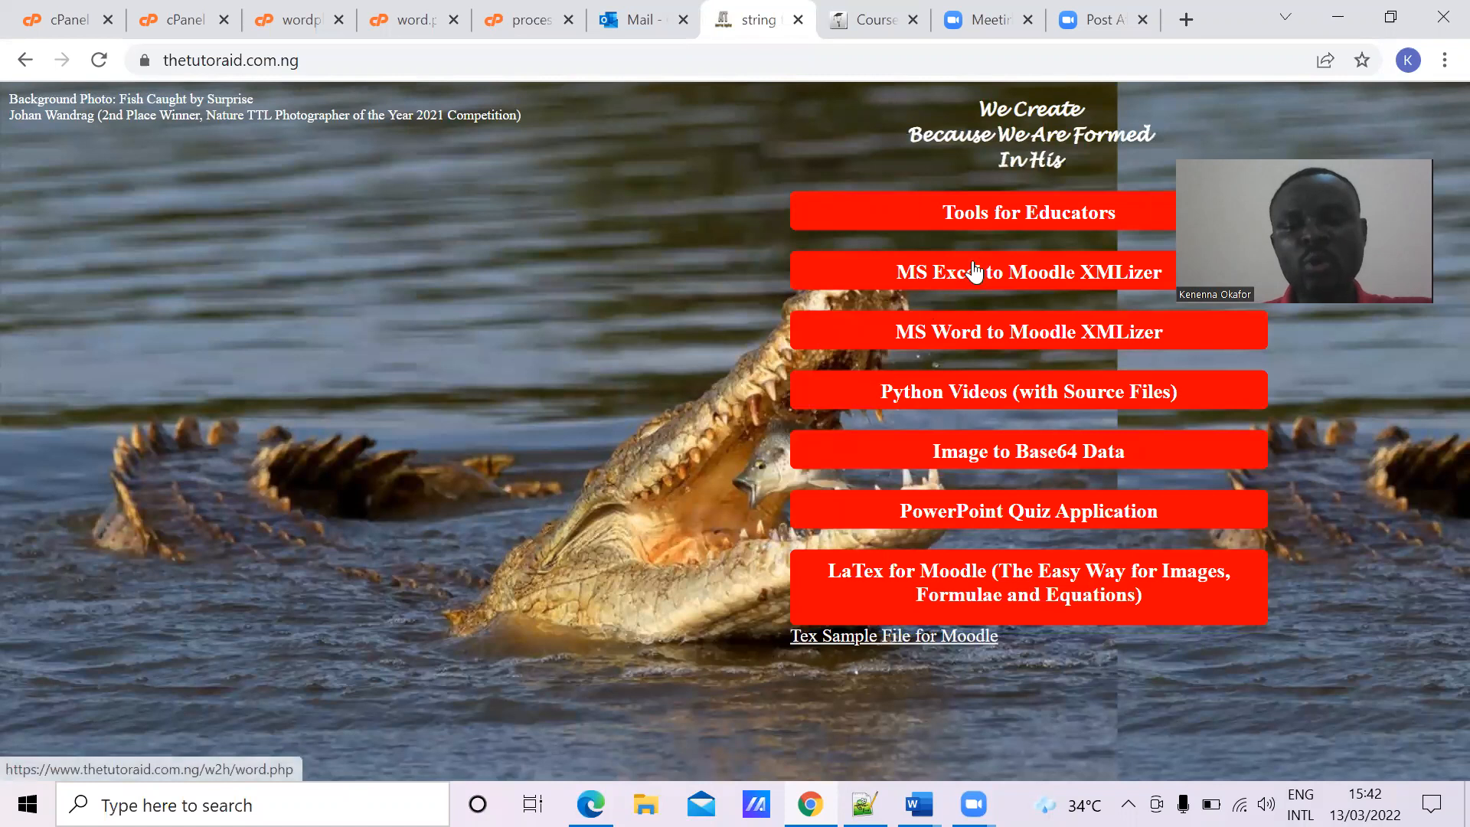
left_click(1018, 337)
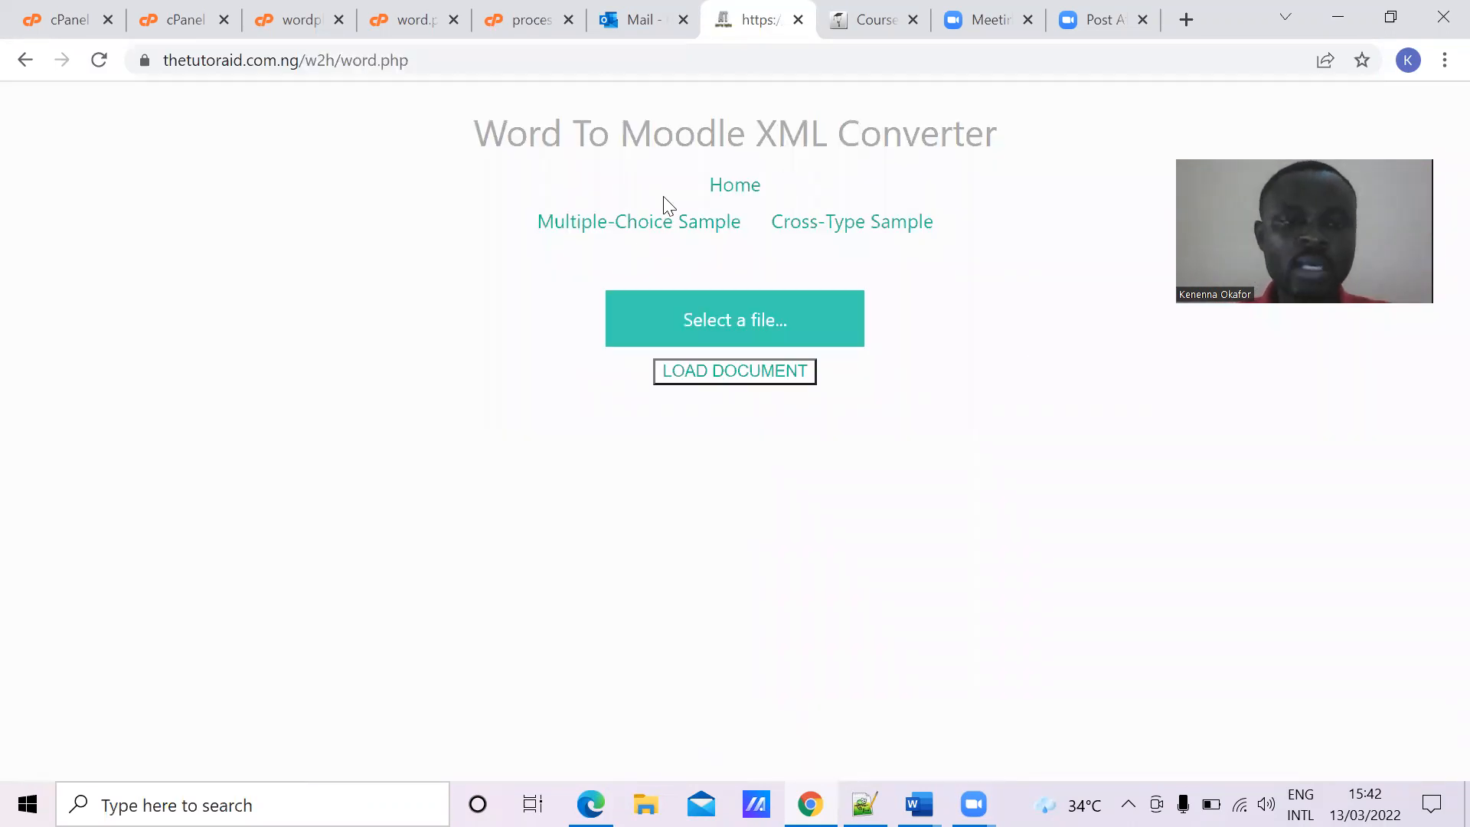
Select onlymultinotab.docx from the Documents folder and load it into the converter
left_click(724, 317)
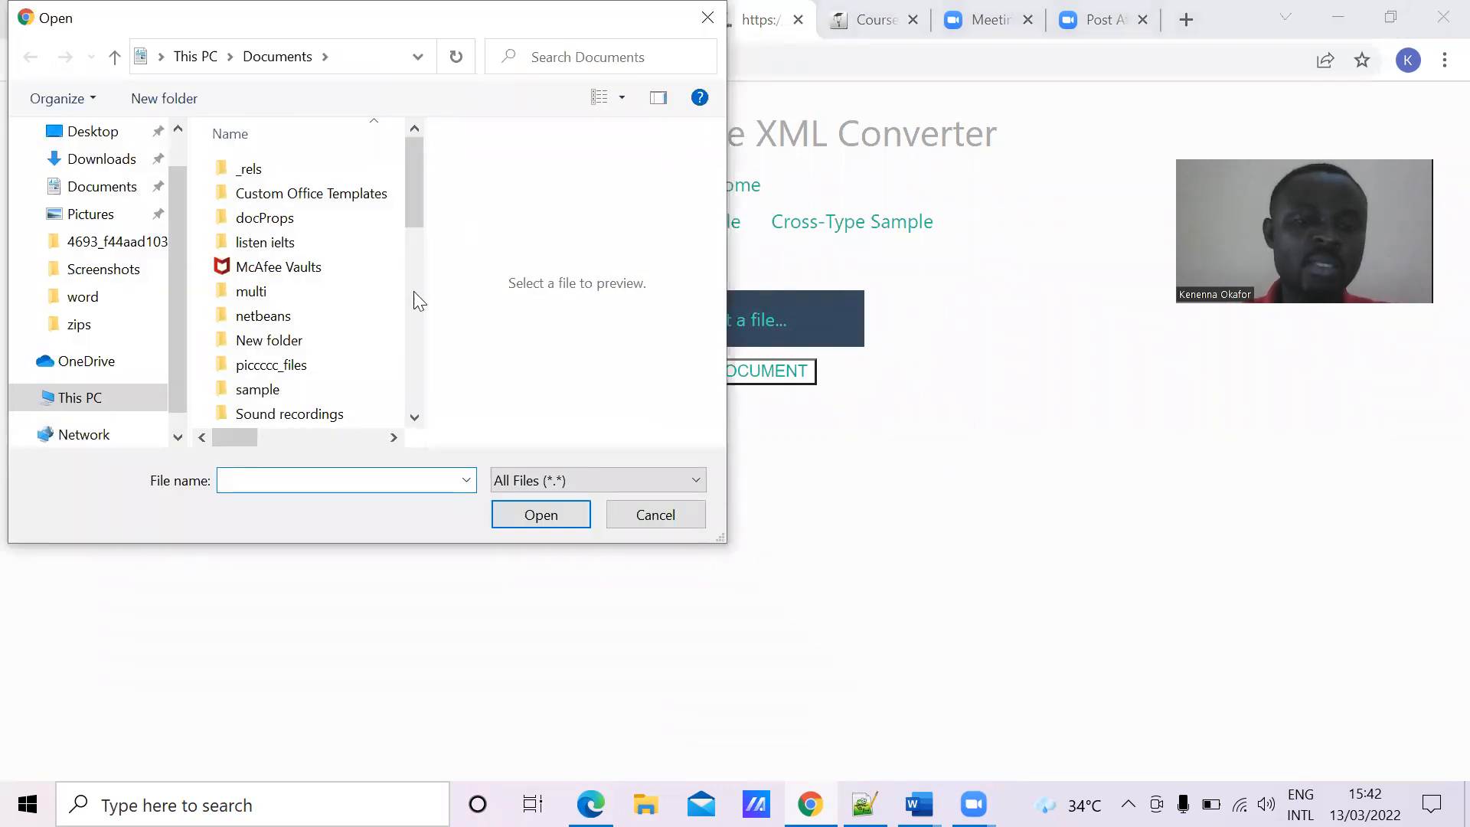
scroll(409, 314, "down", 5)
scroll(409, 314, "down", 2)
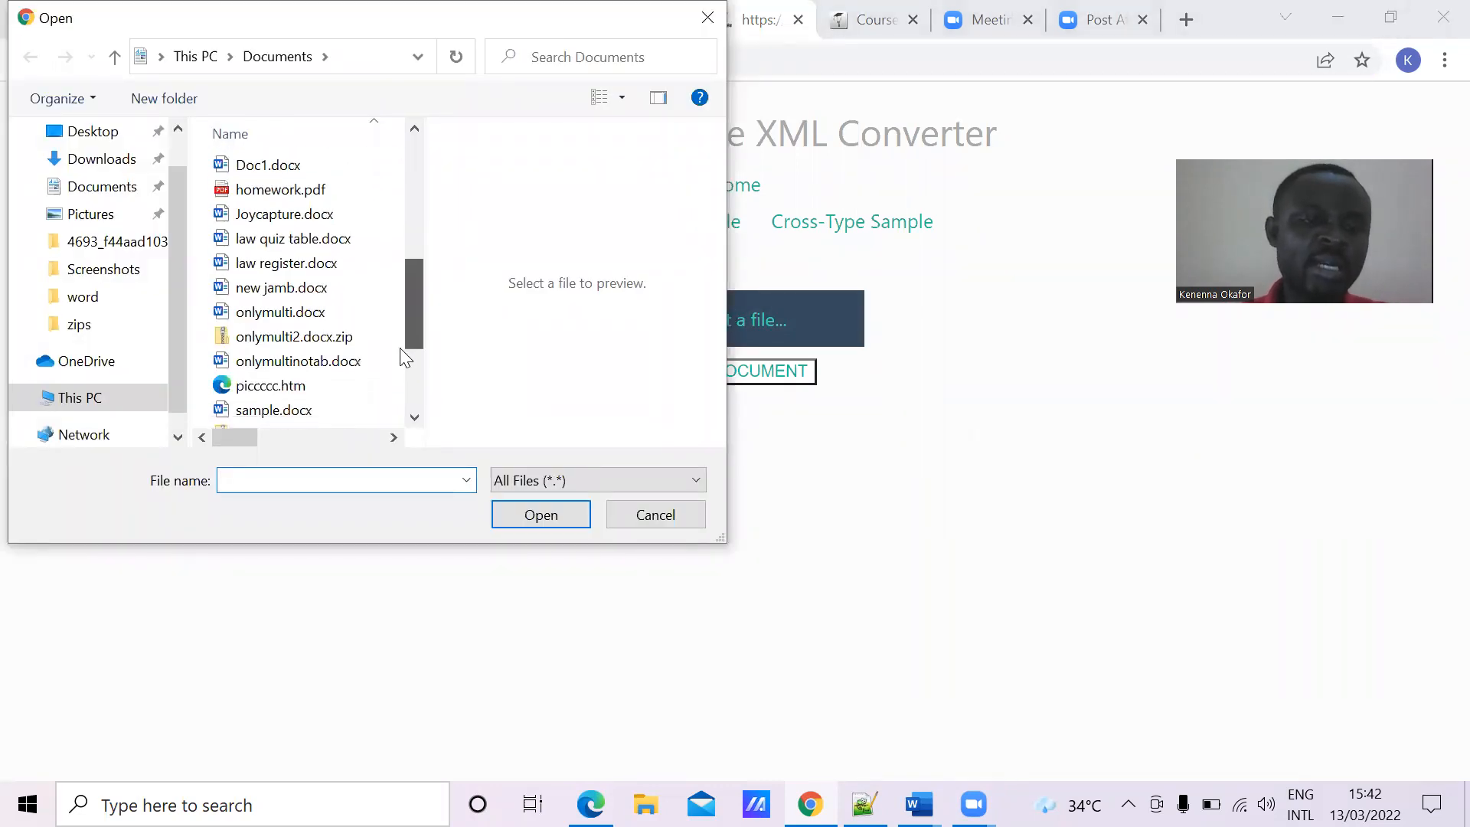
left_click(268, 360)
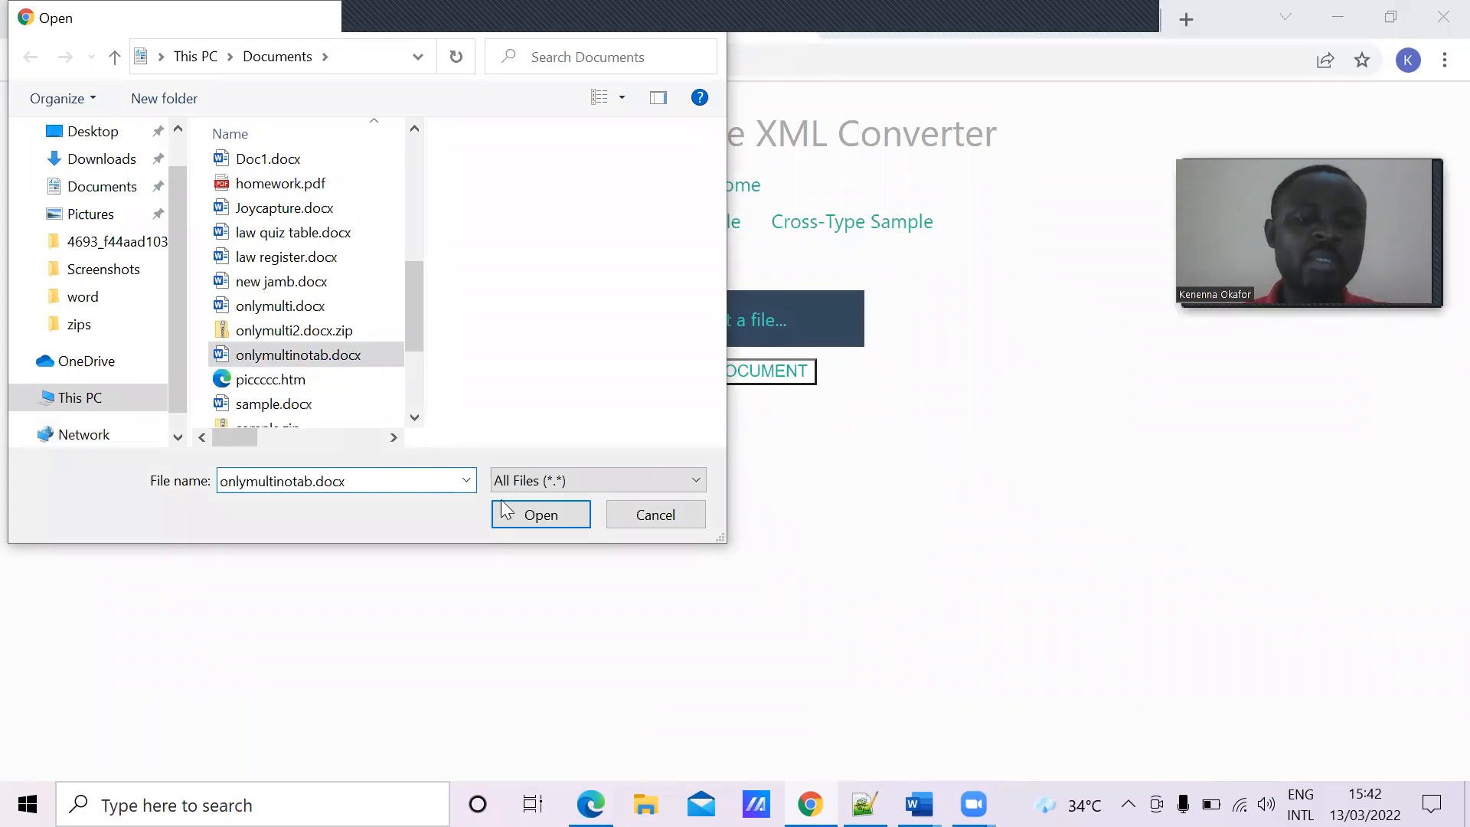
left_click(507, 512)
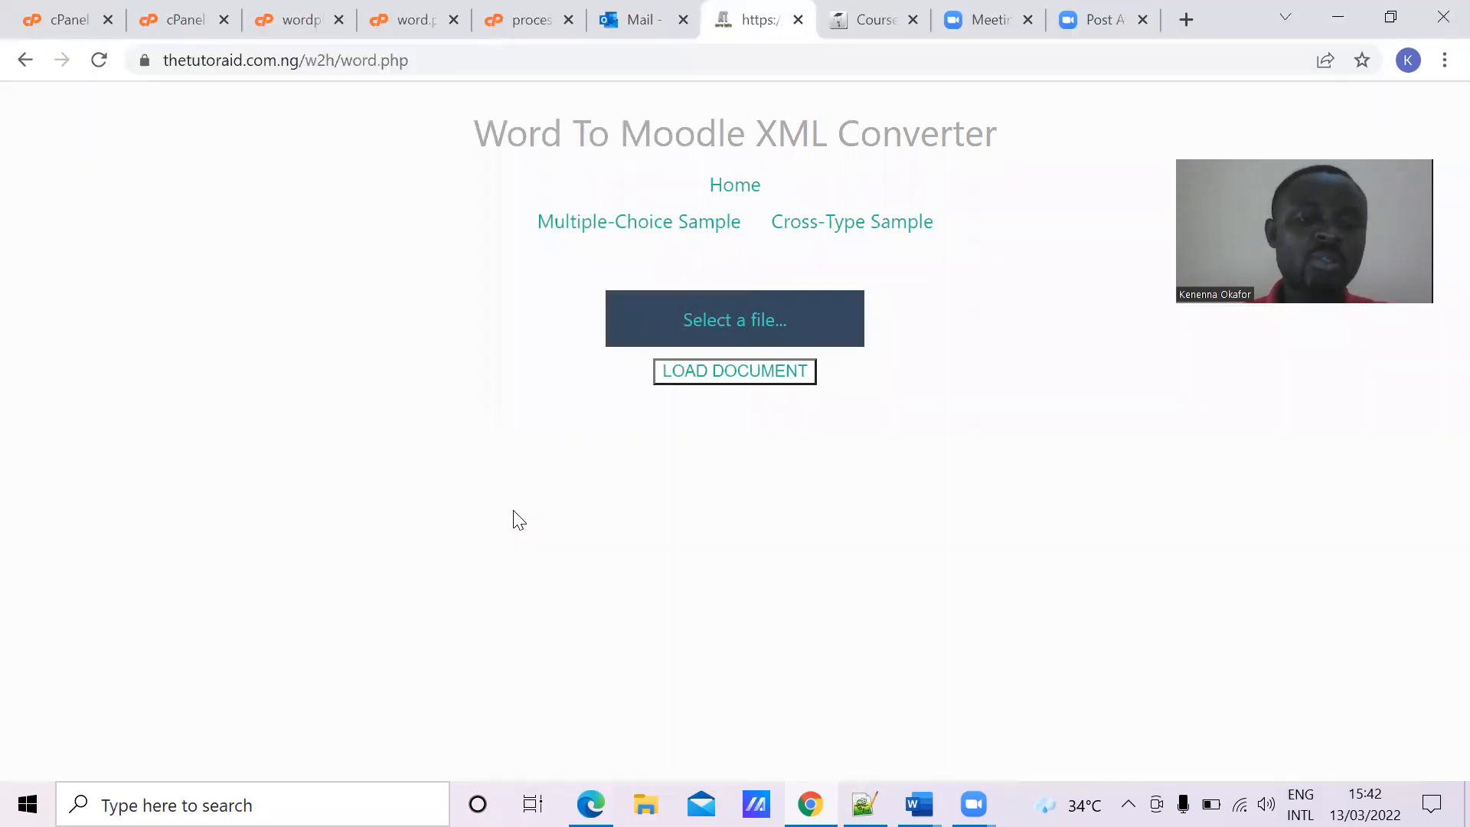
left_click(733, 381)
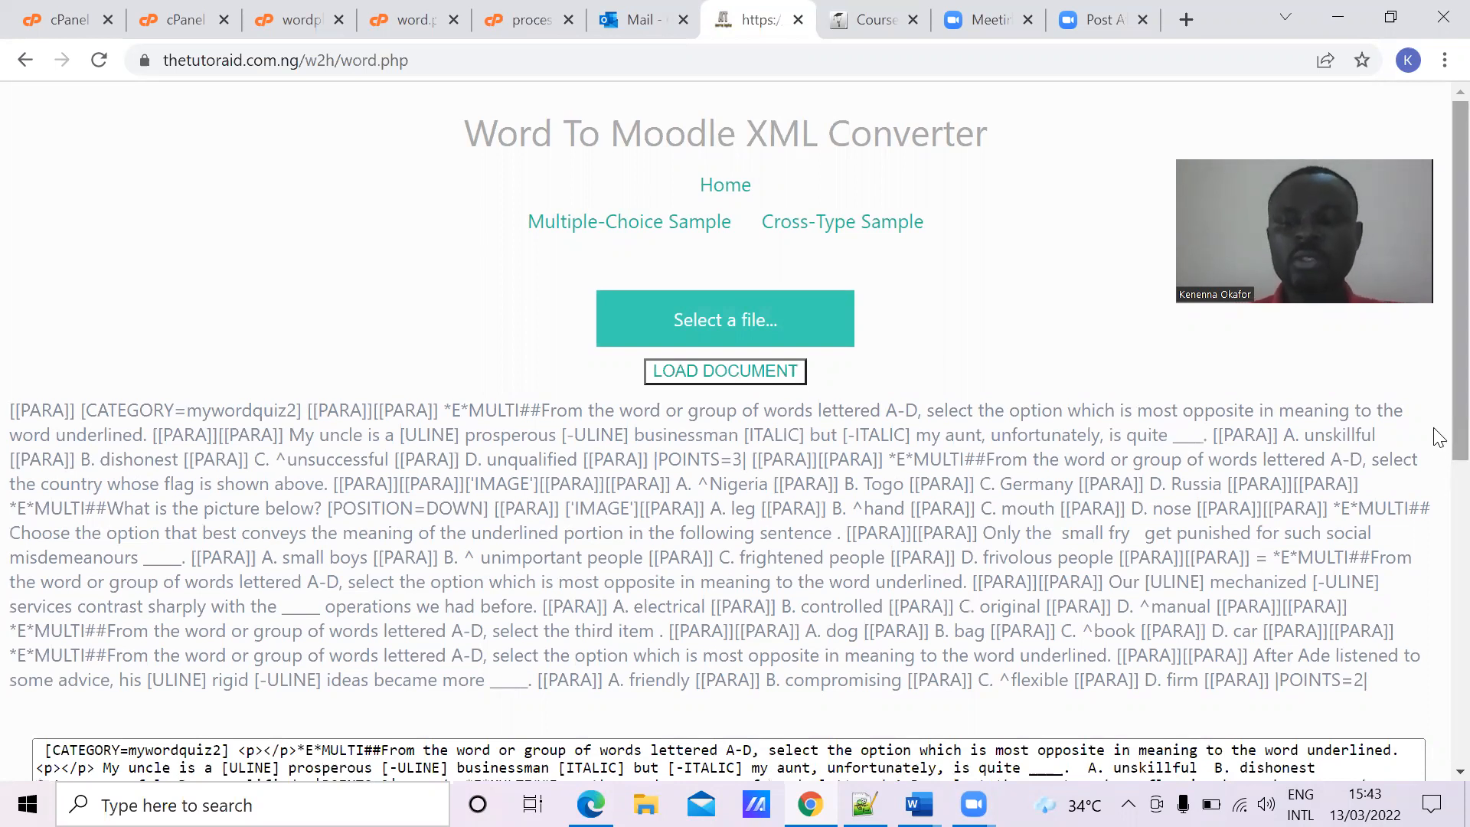
Highlight the whole block of question text extracted from the document, from the category marker to |POINTS=2|
scroll(1439, 485, "down", 1)
left_click_drag(10, 309, 675, 429)
left_click(1413, 607, "shift")
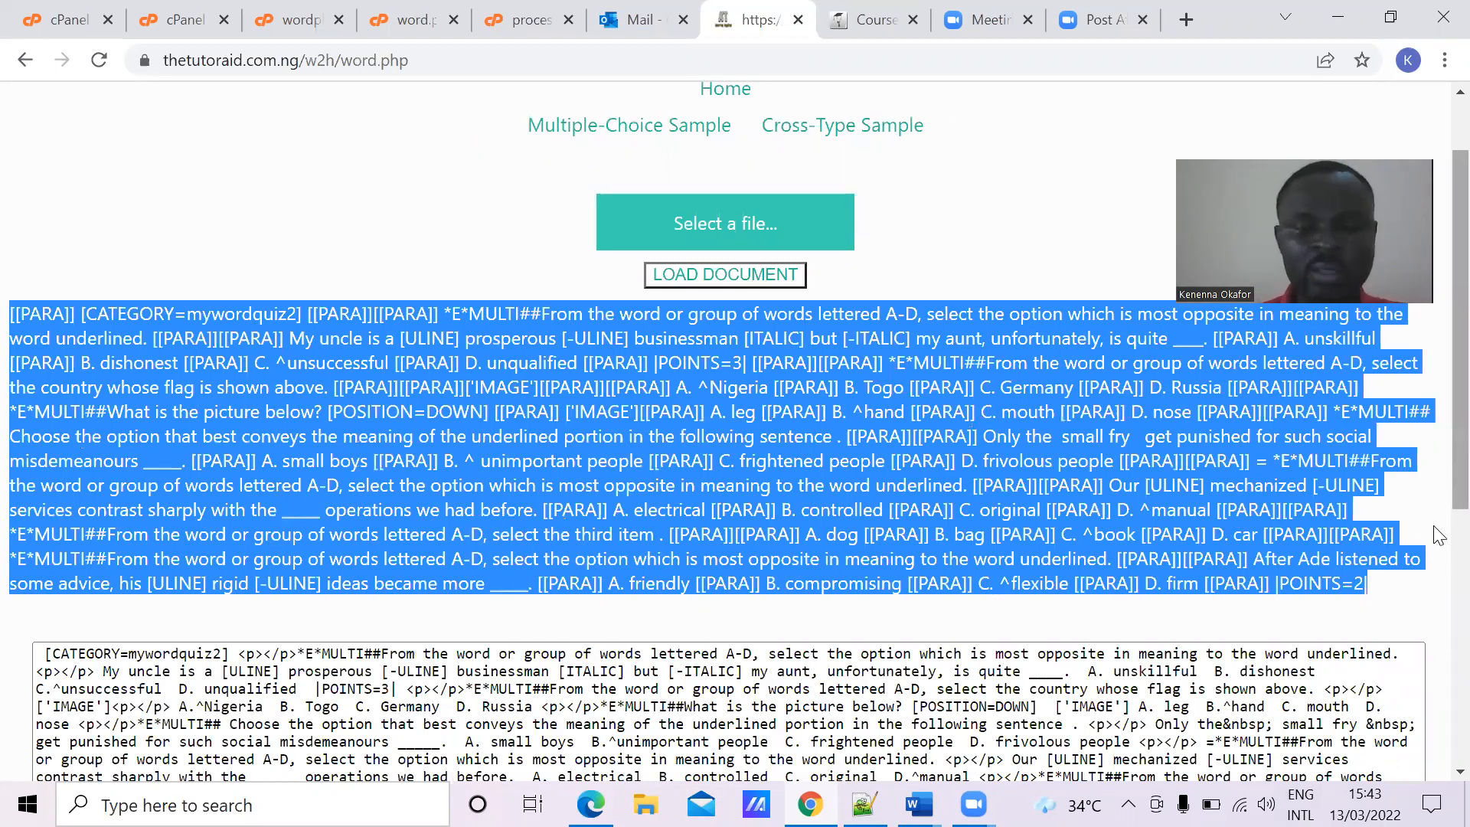
Process the extracted question data into Moodle XML and download the resulting XML file
scroll(1436, 536, "down", 1)
scroll(1437, 665, "down", 5)
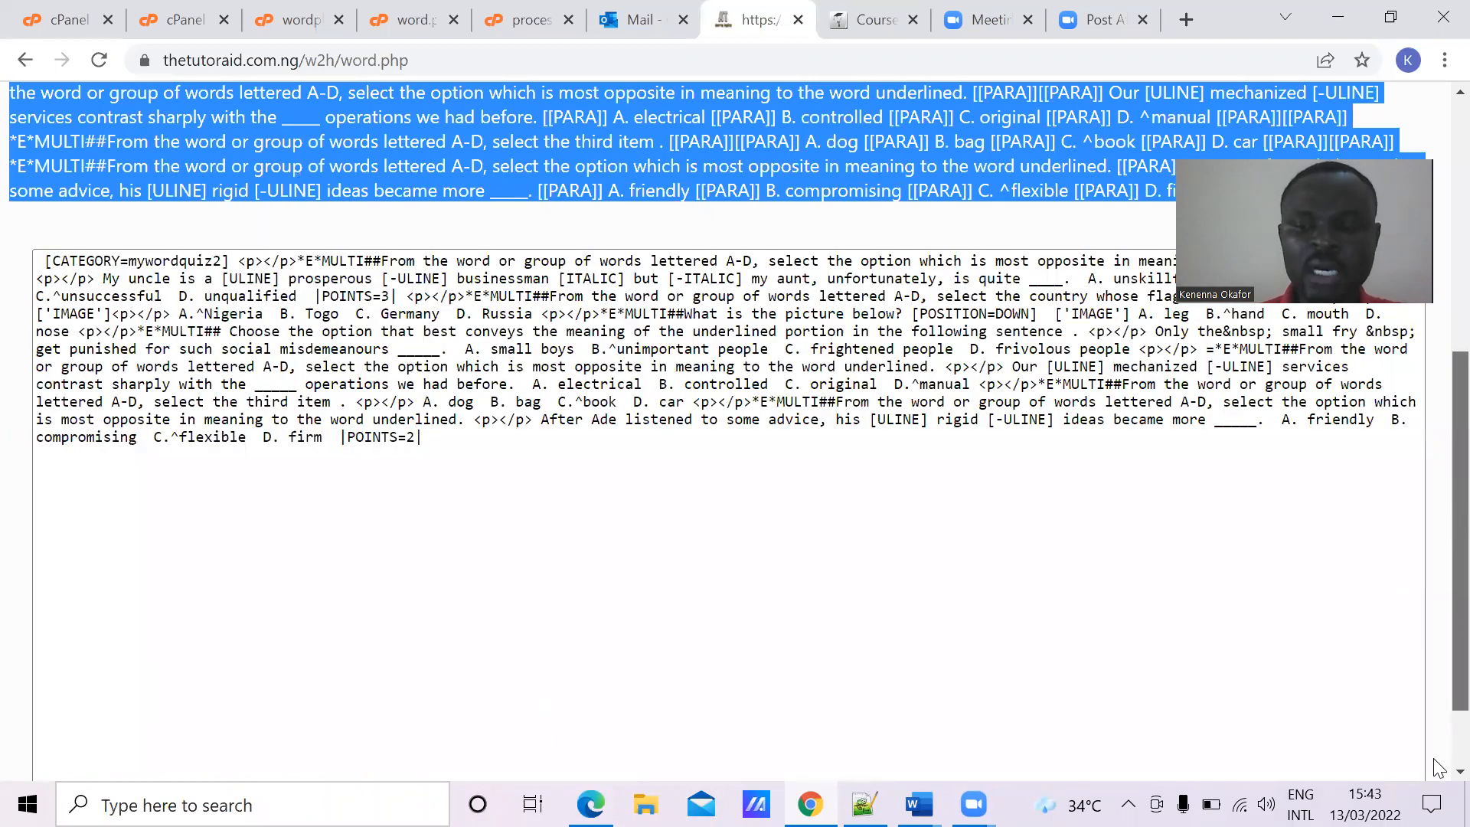
scroll(724, 746, "down", 2)
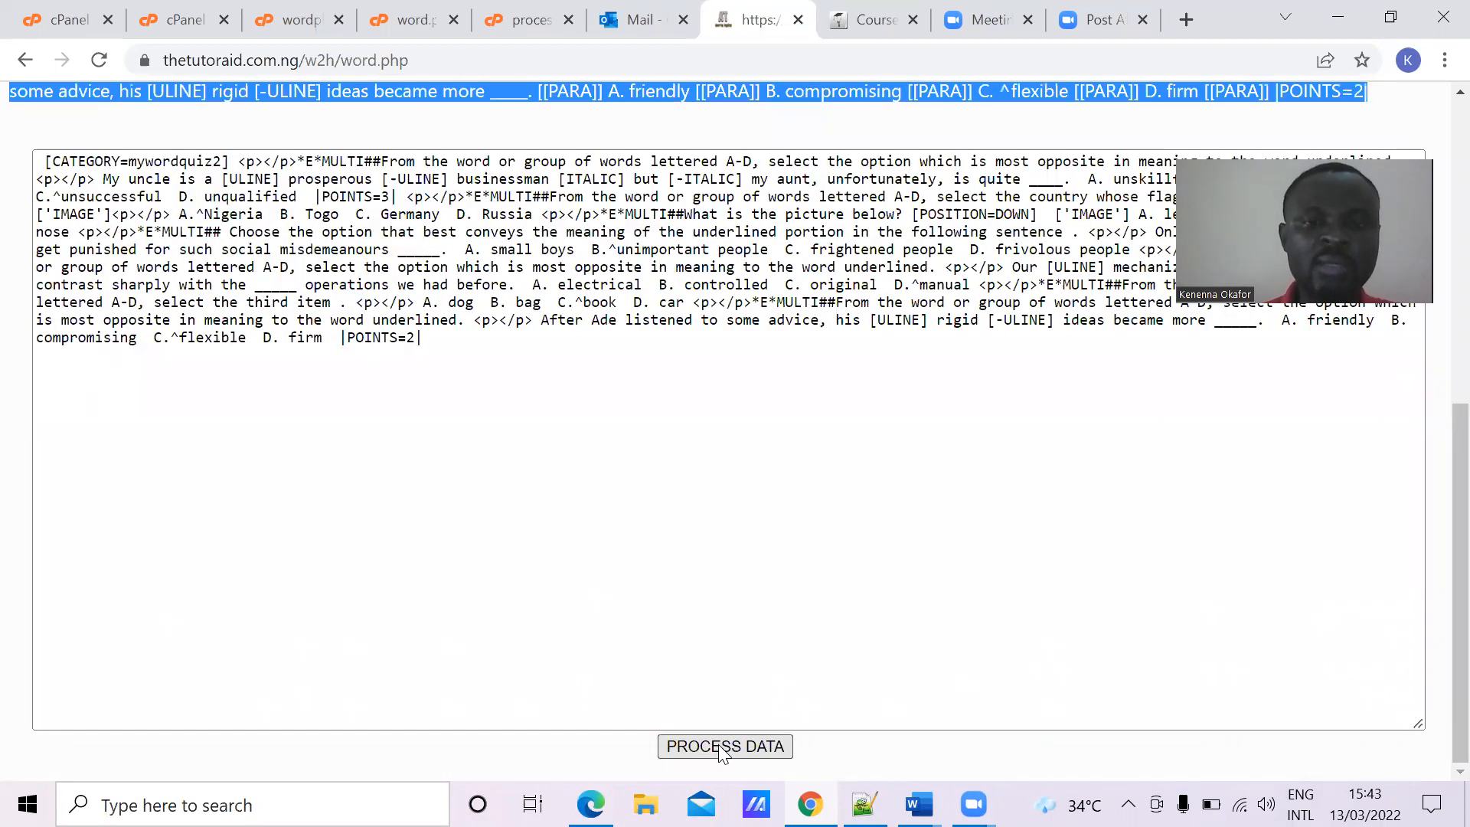
left_click(724, 746)
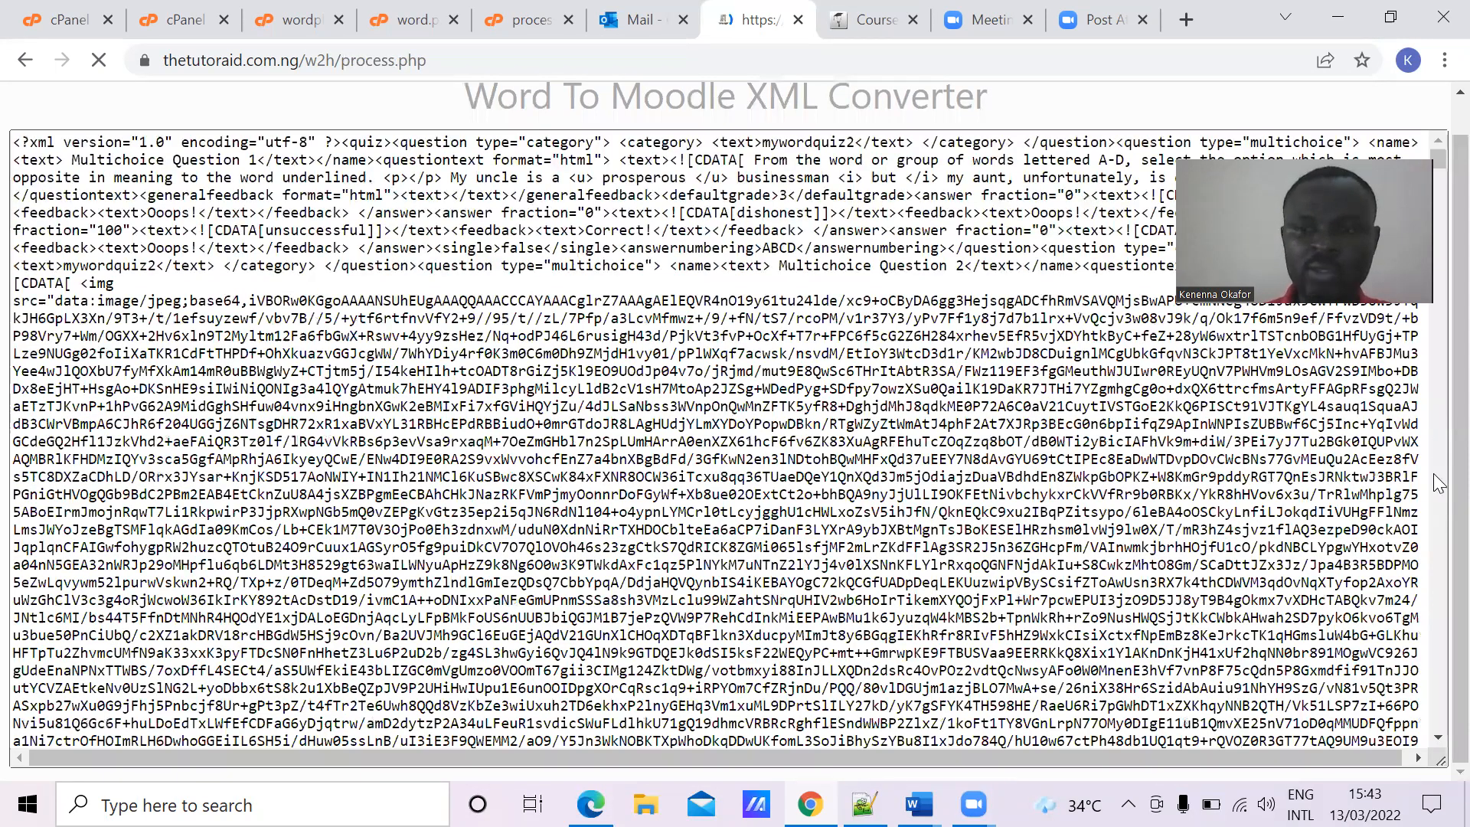
scroll(733, 761, "down", 1)
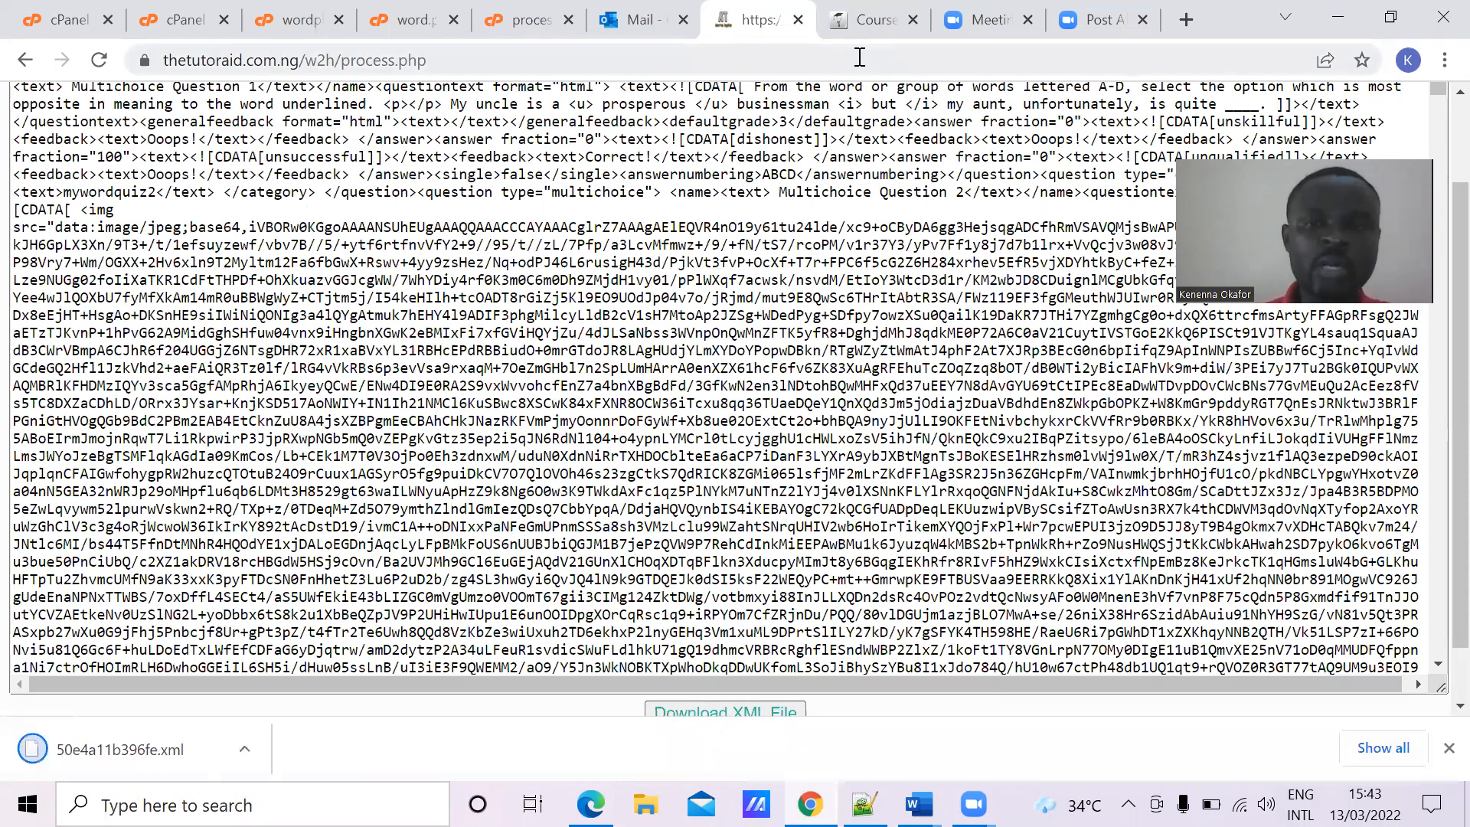
Switch to the English Language Year 12 Moodle course and open the question bank import page through its course administration
left_click(865, 19)
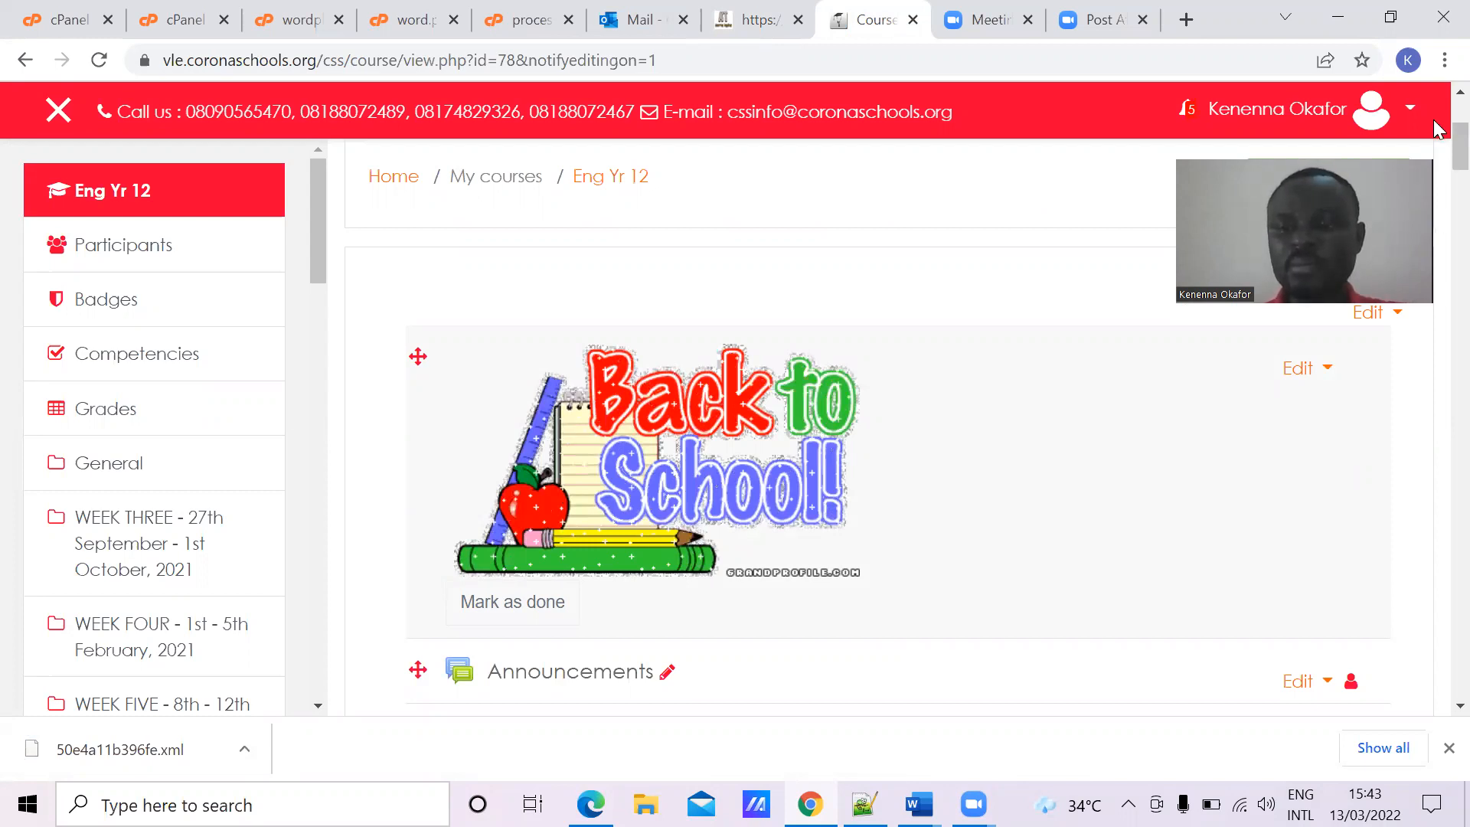
scroll(1416, 331, "up", 4)
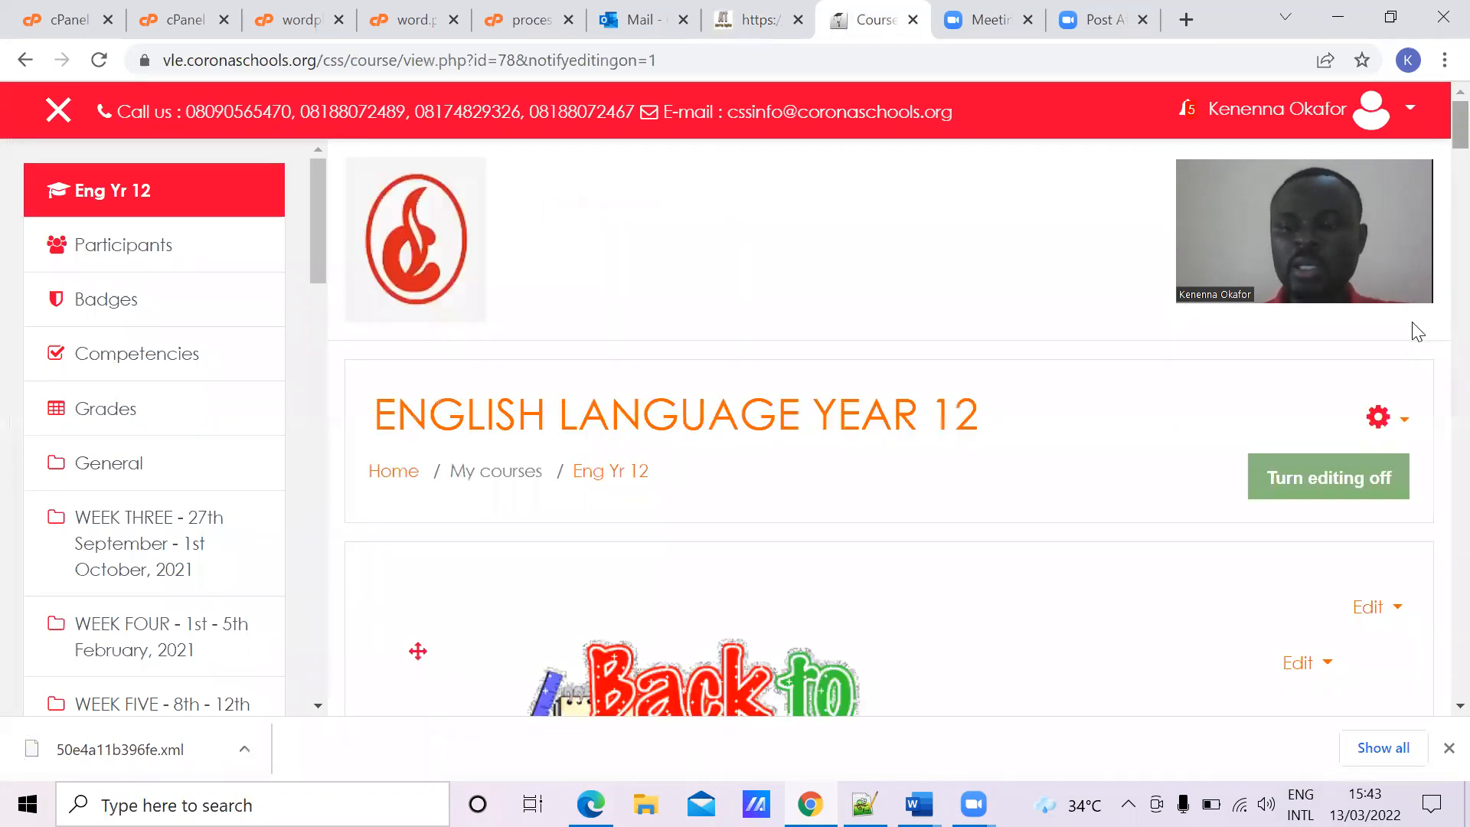
left_click(1348, 473)
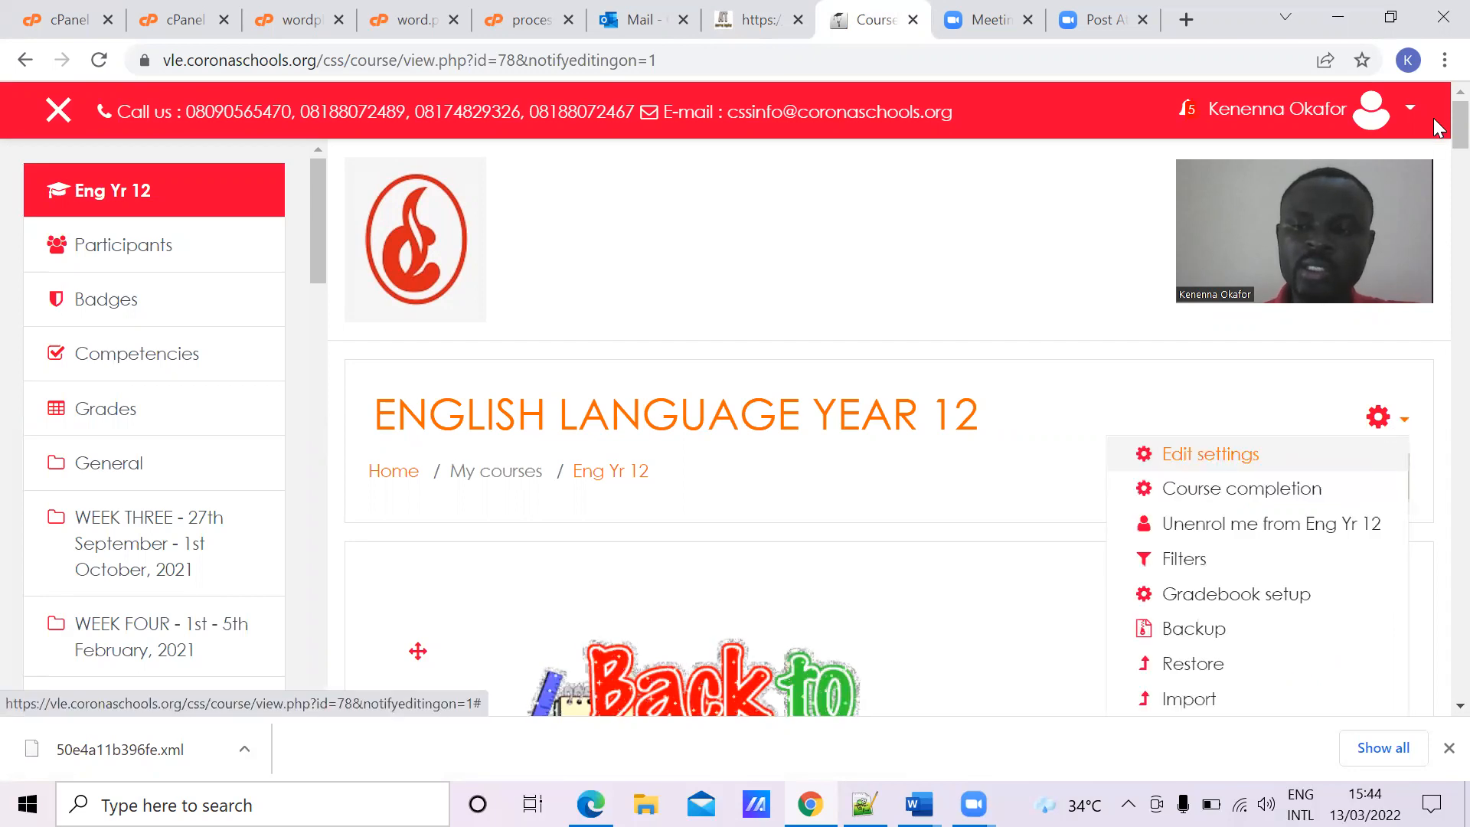
scroll(1437, 163, "down", 4)
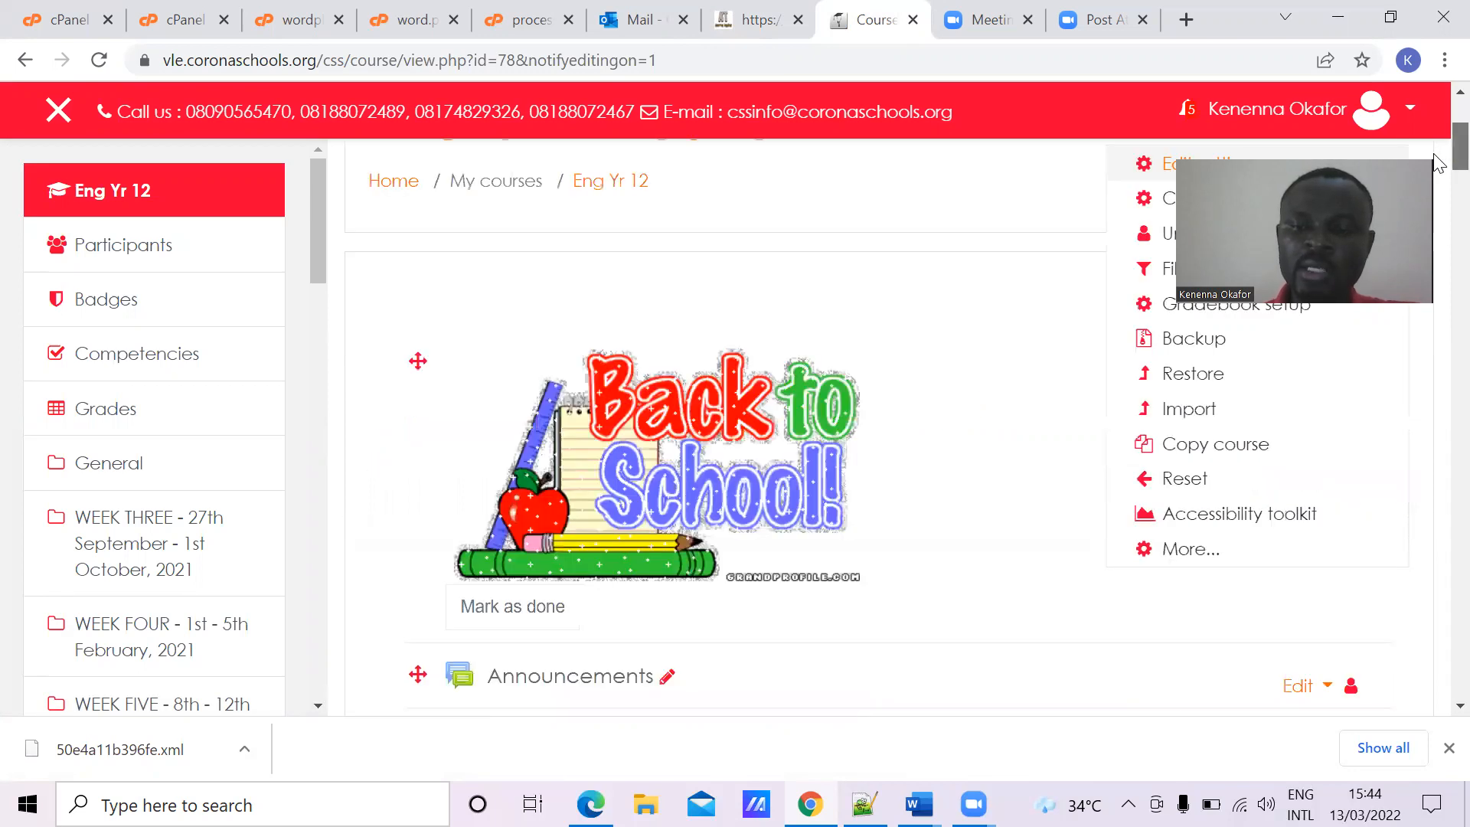
scroll(1176, 398, "down", 2)
left_click(1177, 398)
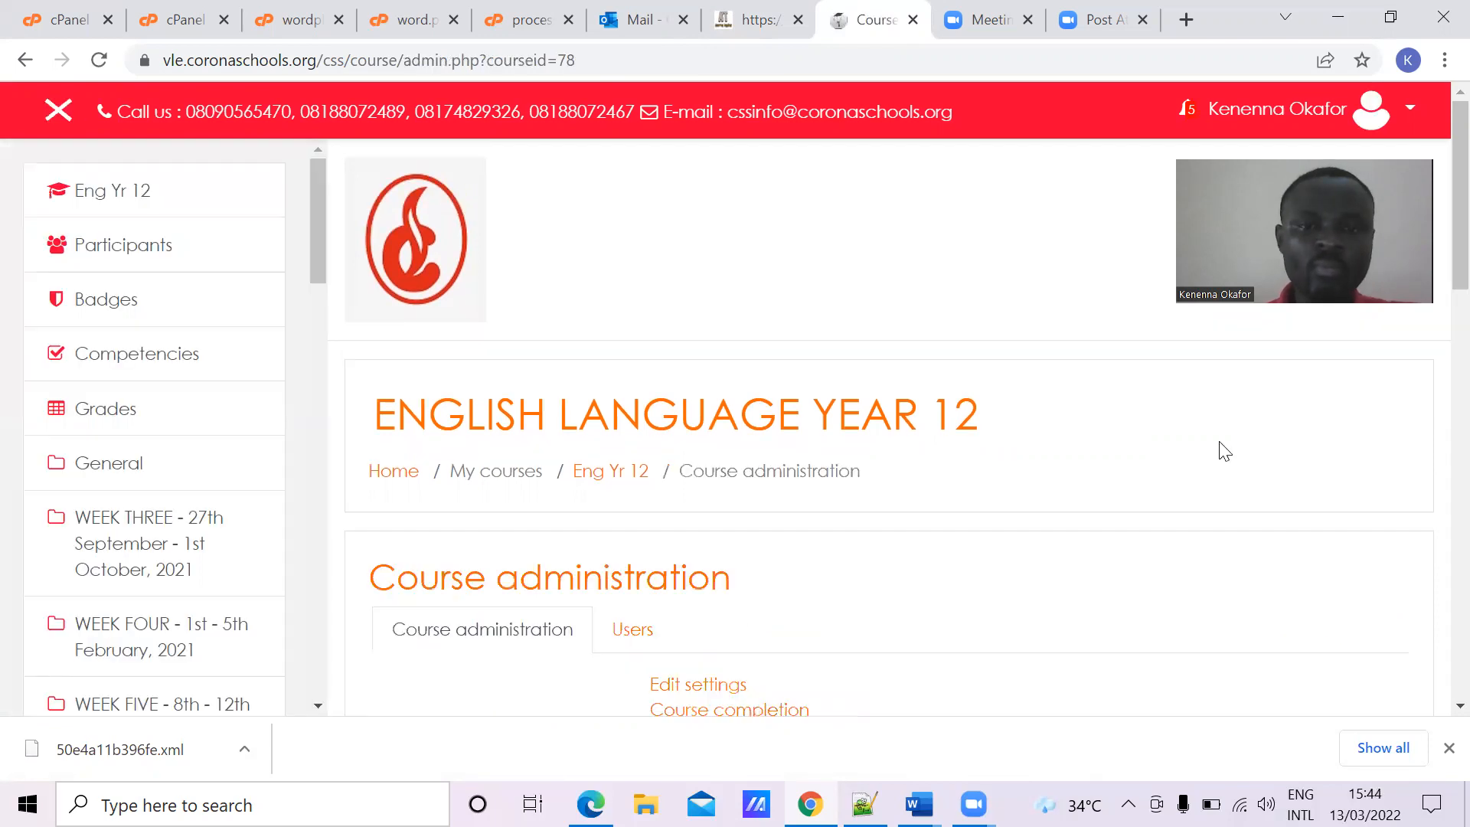
left_click_drag(1436, 297, 1438, 552)
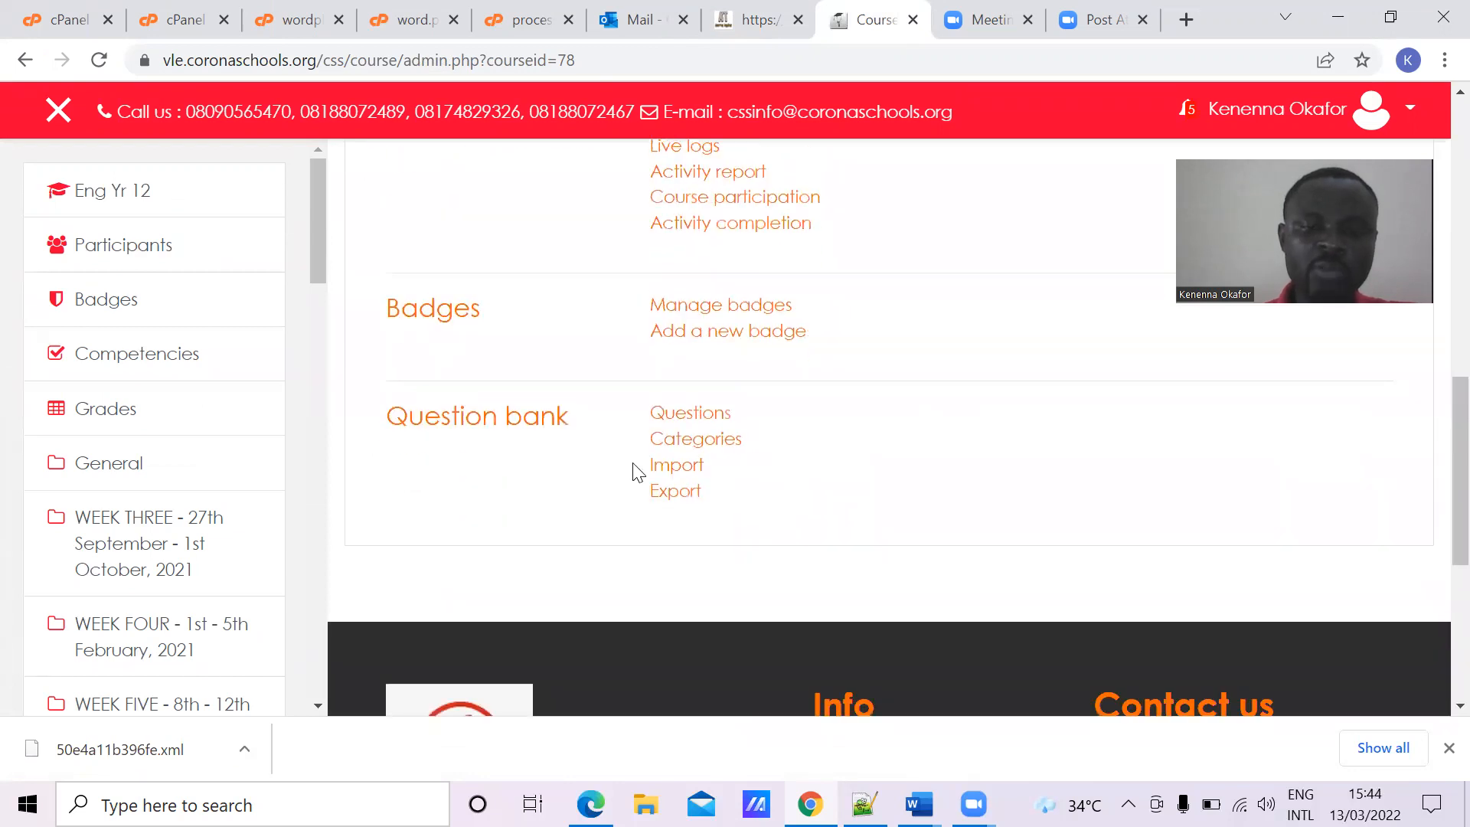
left_click(678, 468)
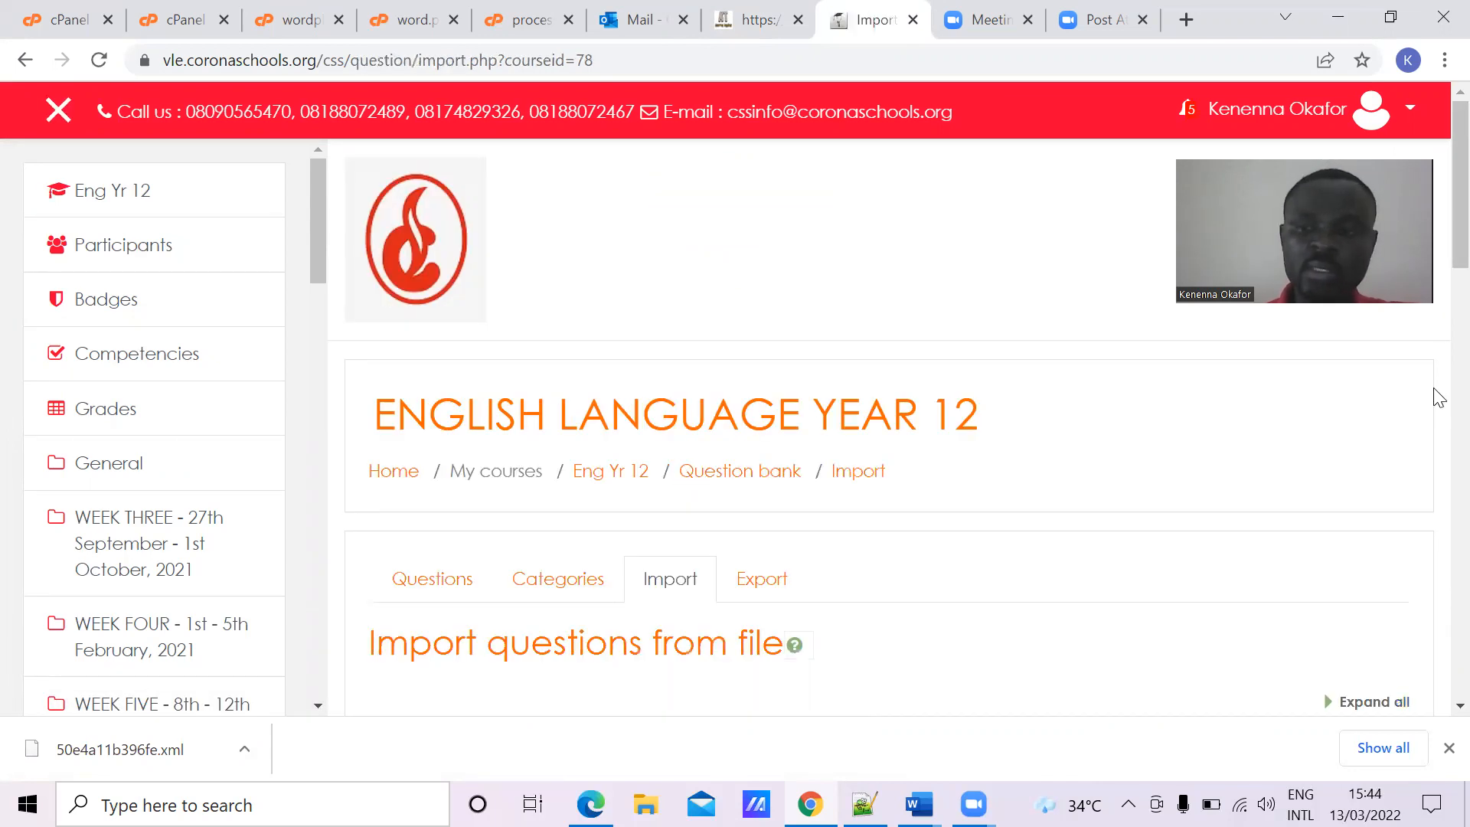
Choose Moodle XML format as the file format for the question import
scroll(1434, 222, "down", 3)
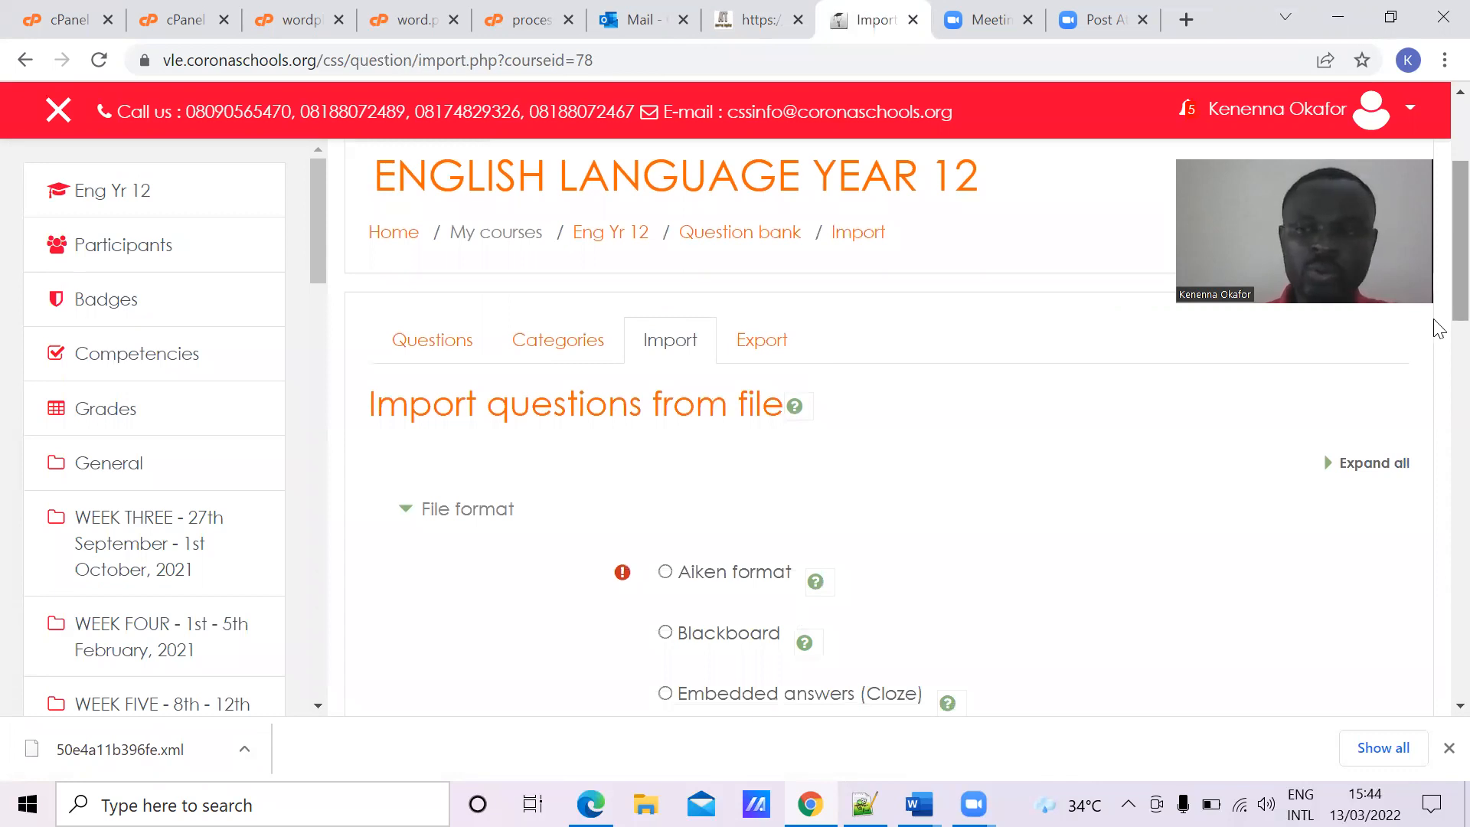
scroll(1431, 367, "down", 3)
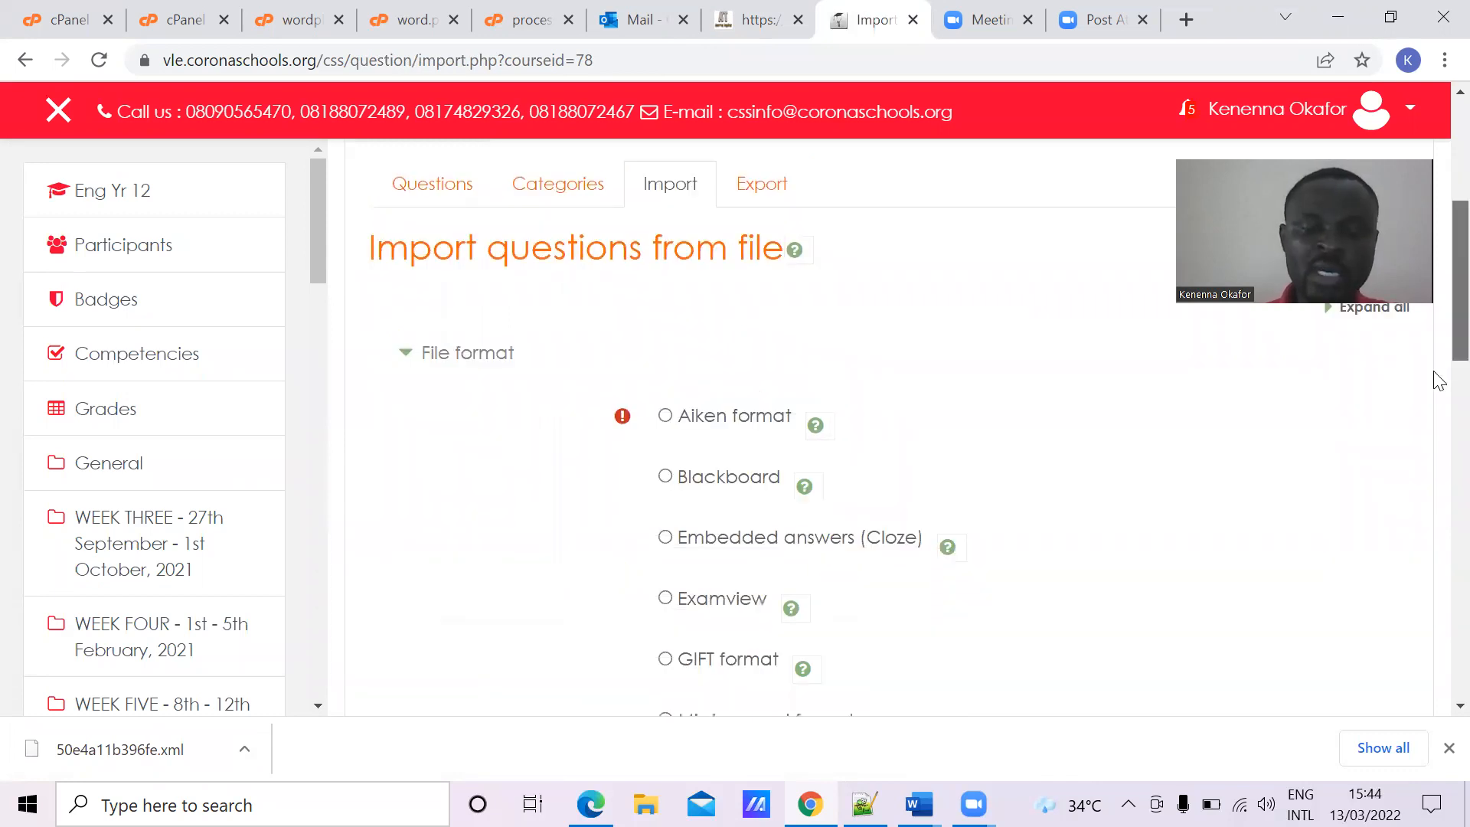
scroll(659, 641, "down", 1)
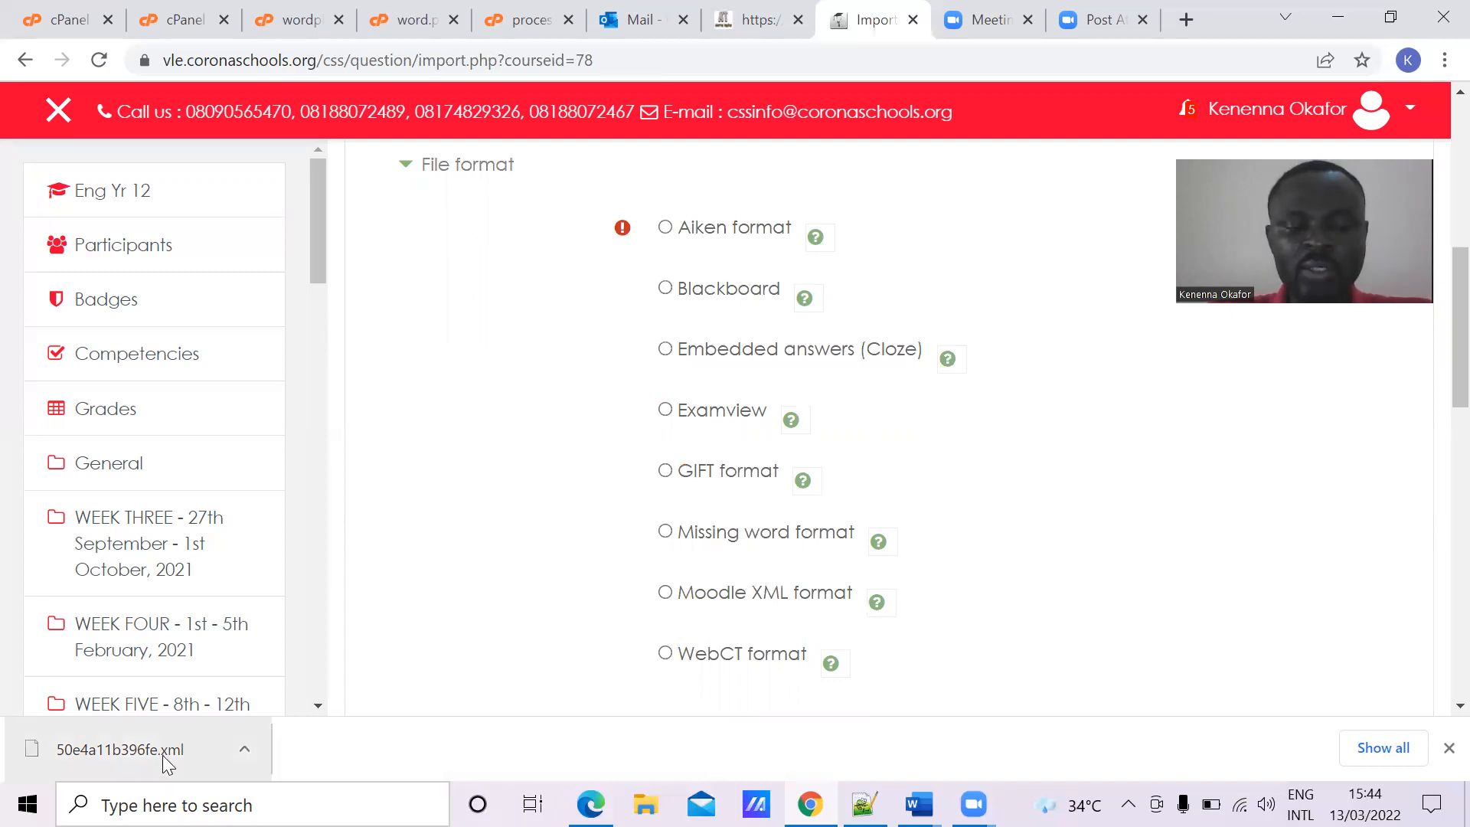
left_click(665, 593)
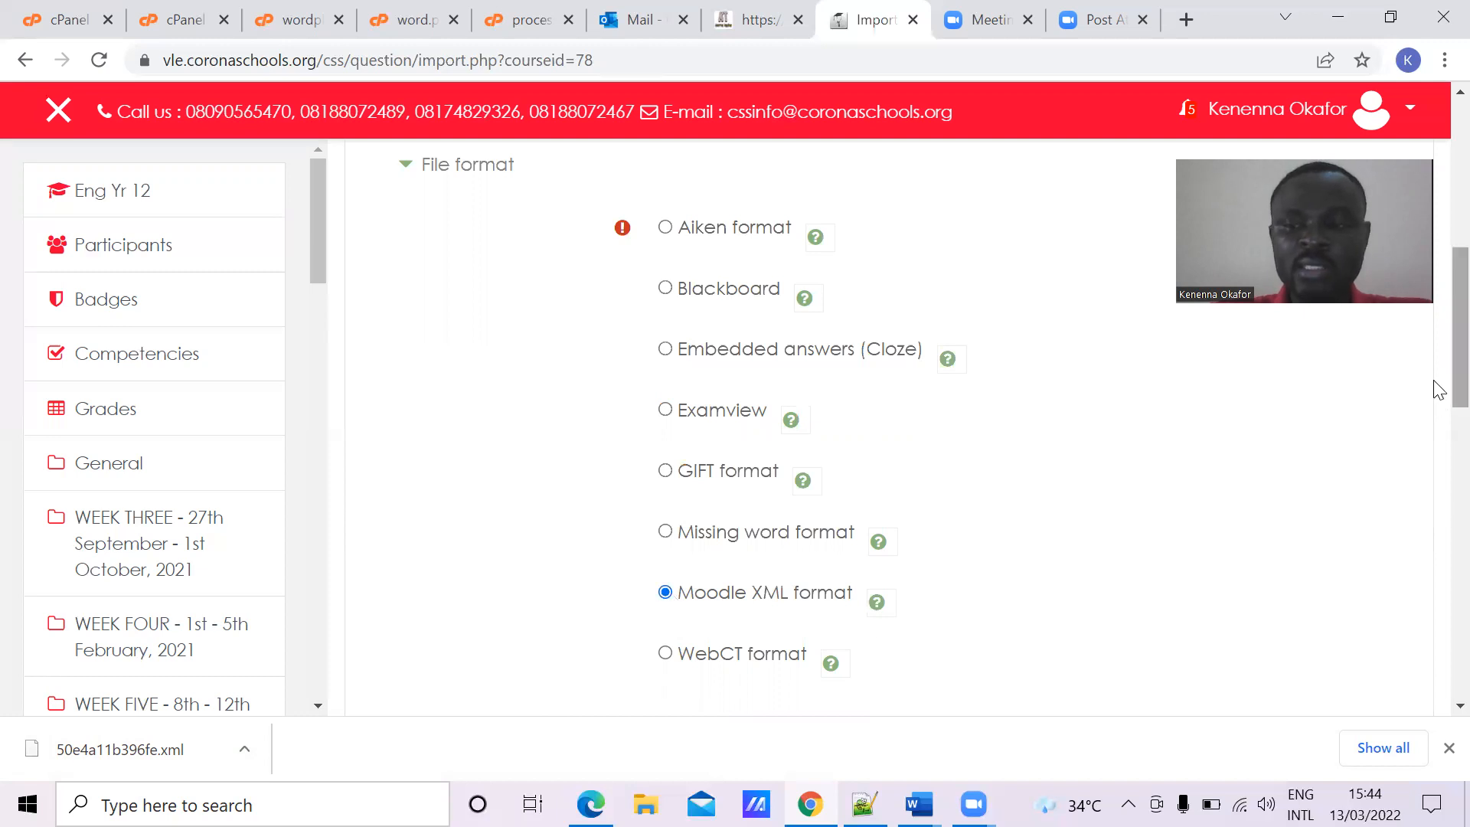
In the General import settings, set Match grades to "Nearest grade if not listed" and Stop on error to No
scroll(1435, 459, "down", 3)
scroll(1438, 481, "down", 2)
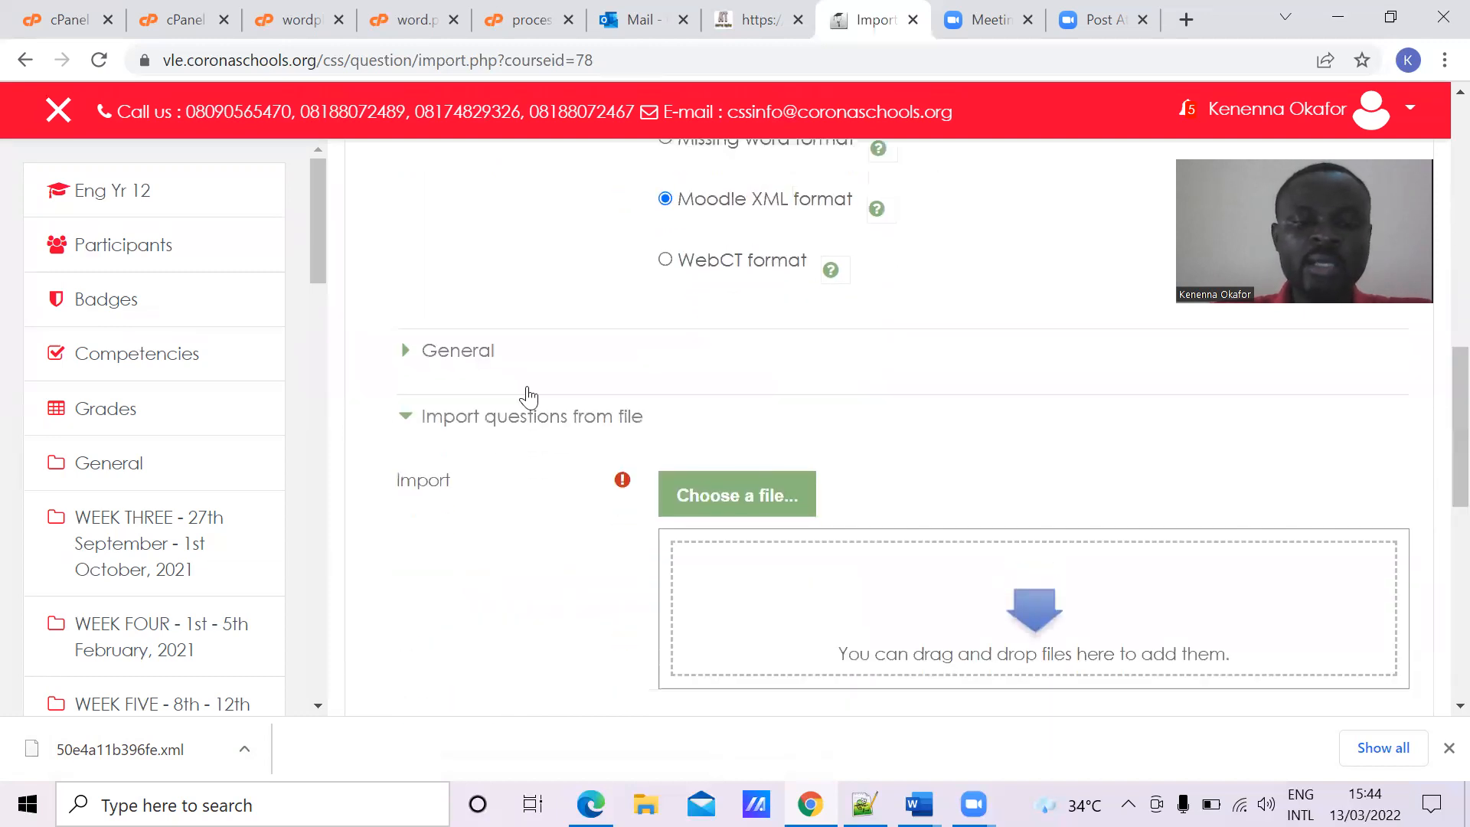
left_click(459, 353)
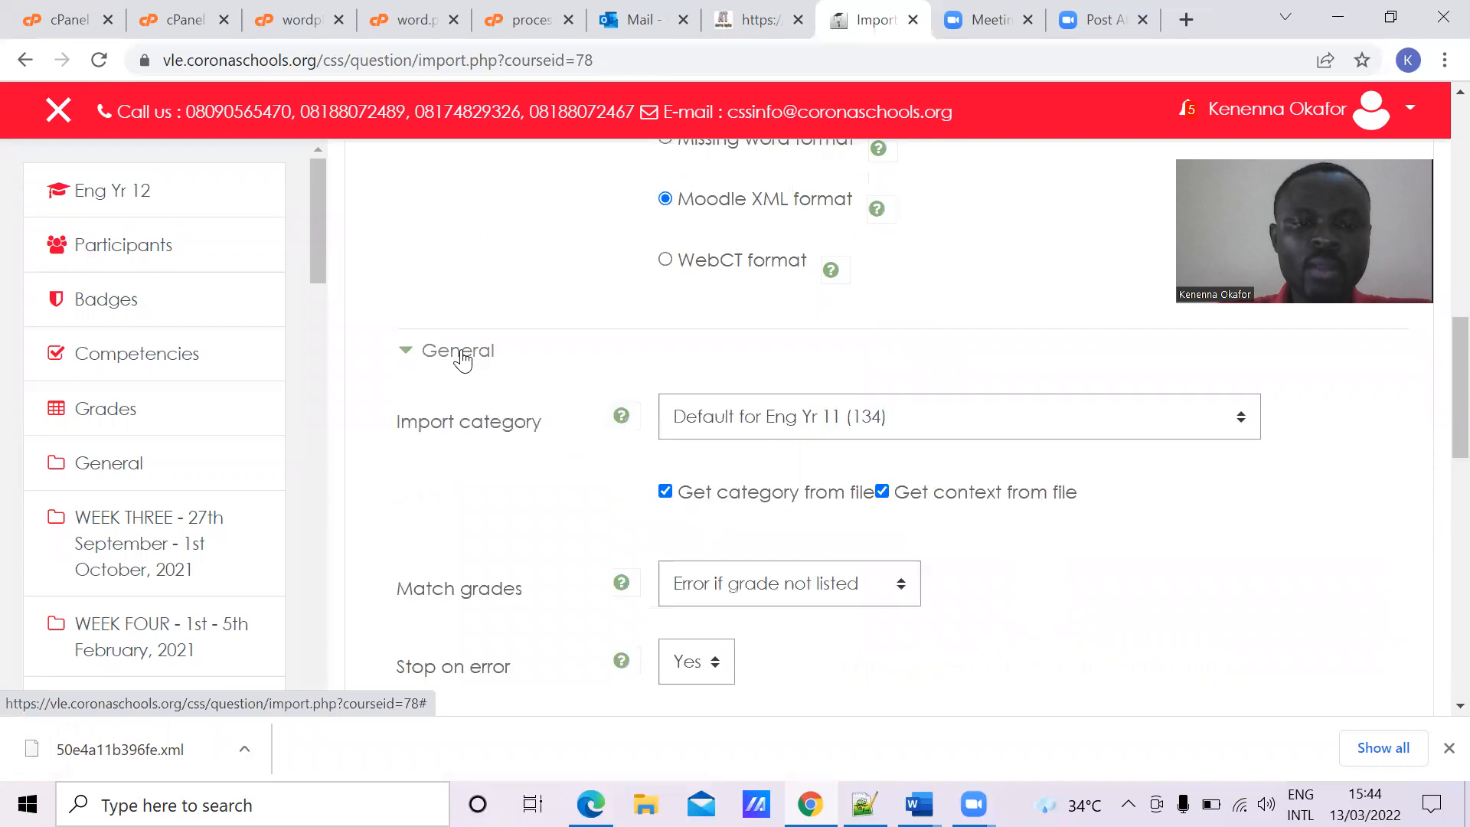
left_click(781, 594)
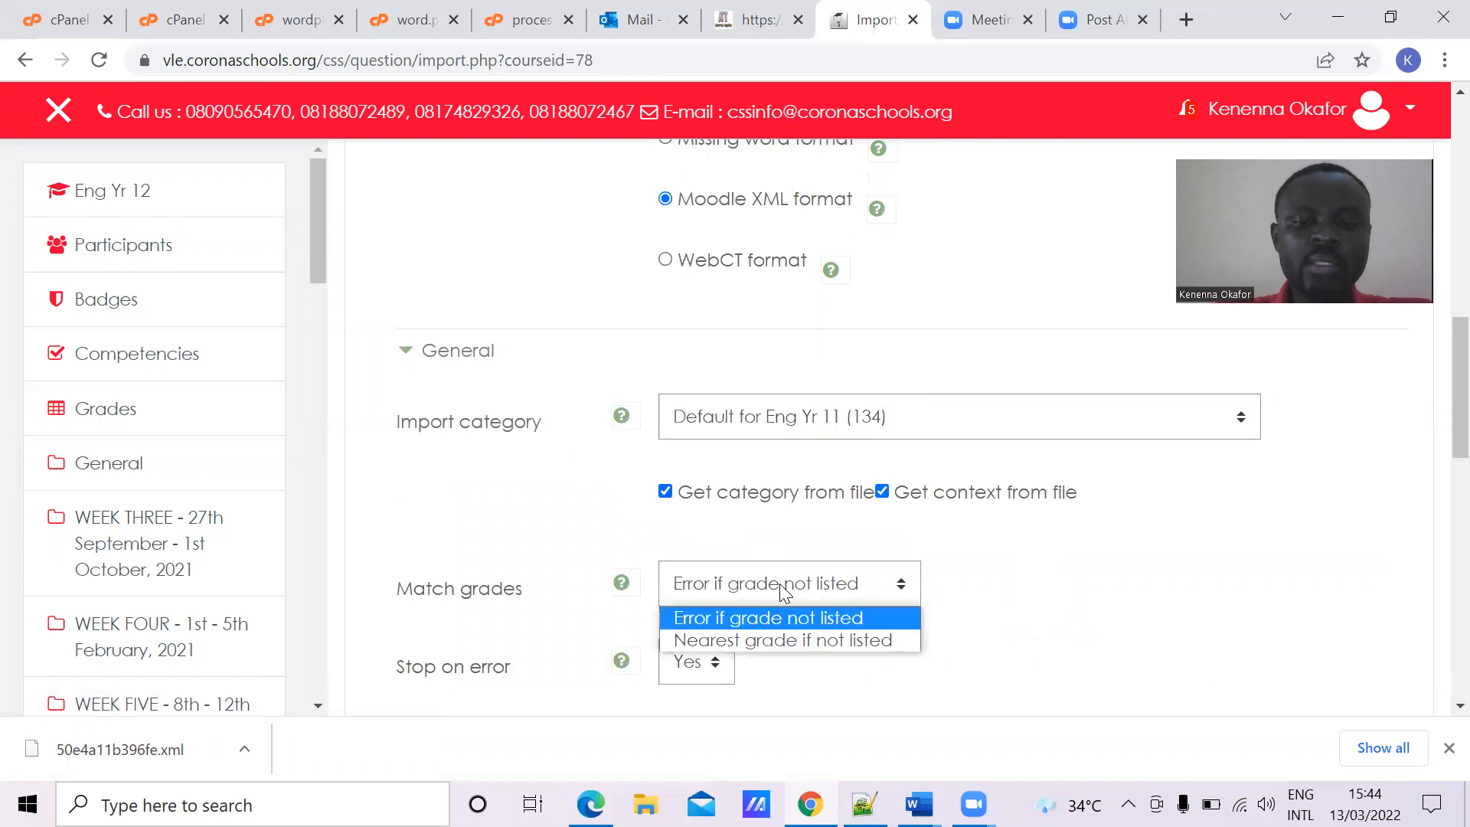
left_click(750, 638)
left_click(693, 667)
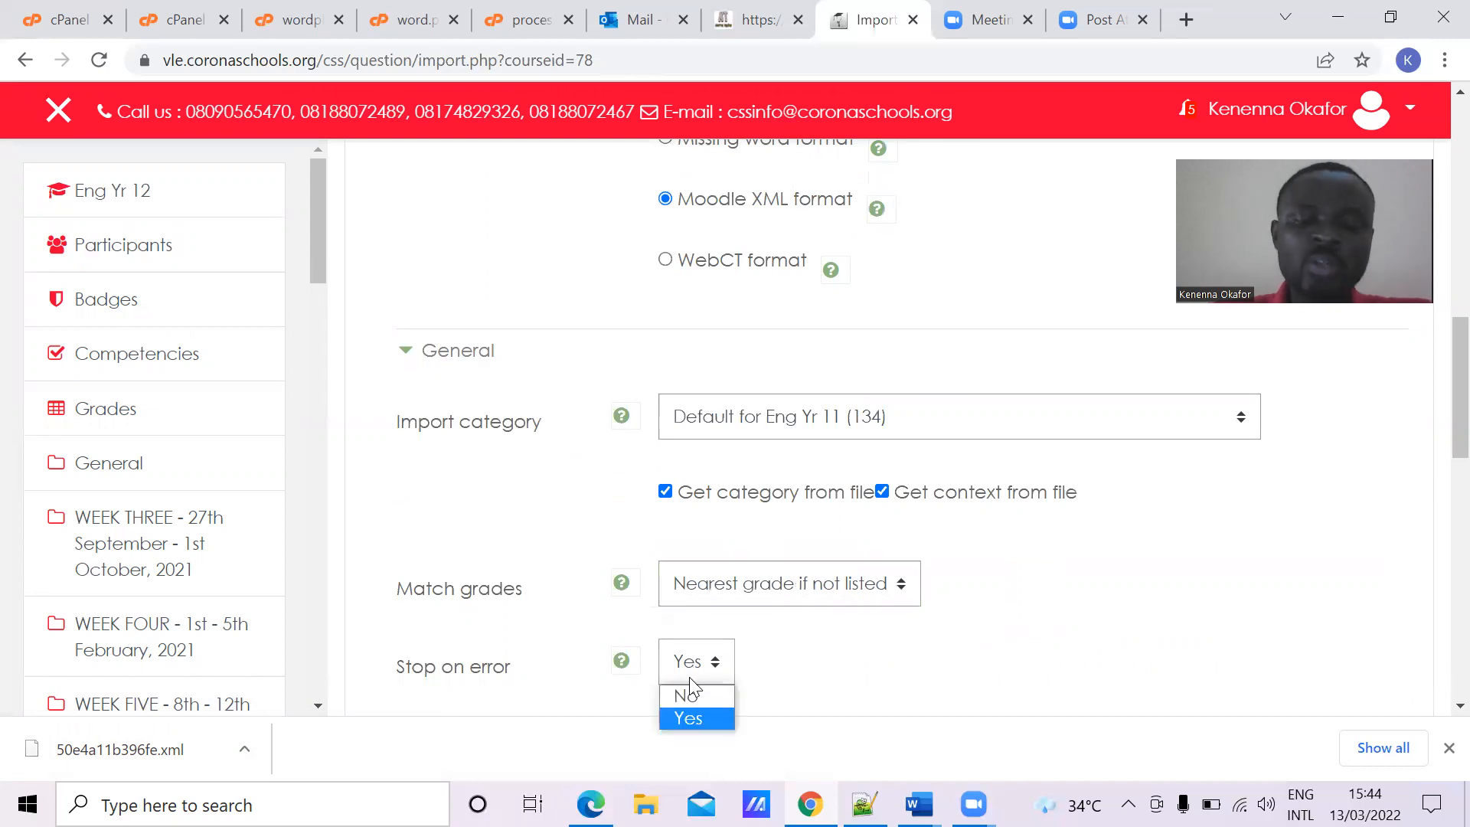
left_click(688, 691)
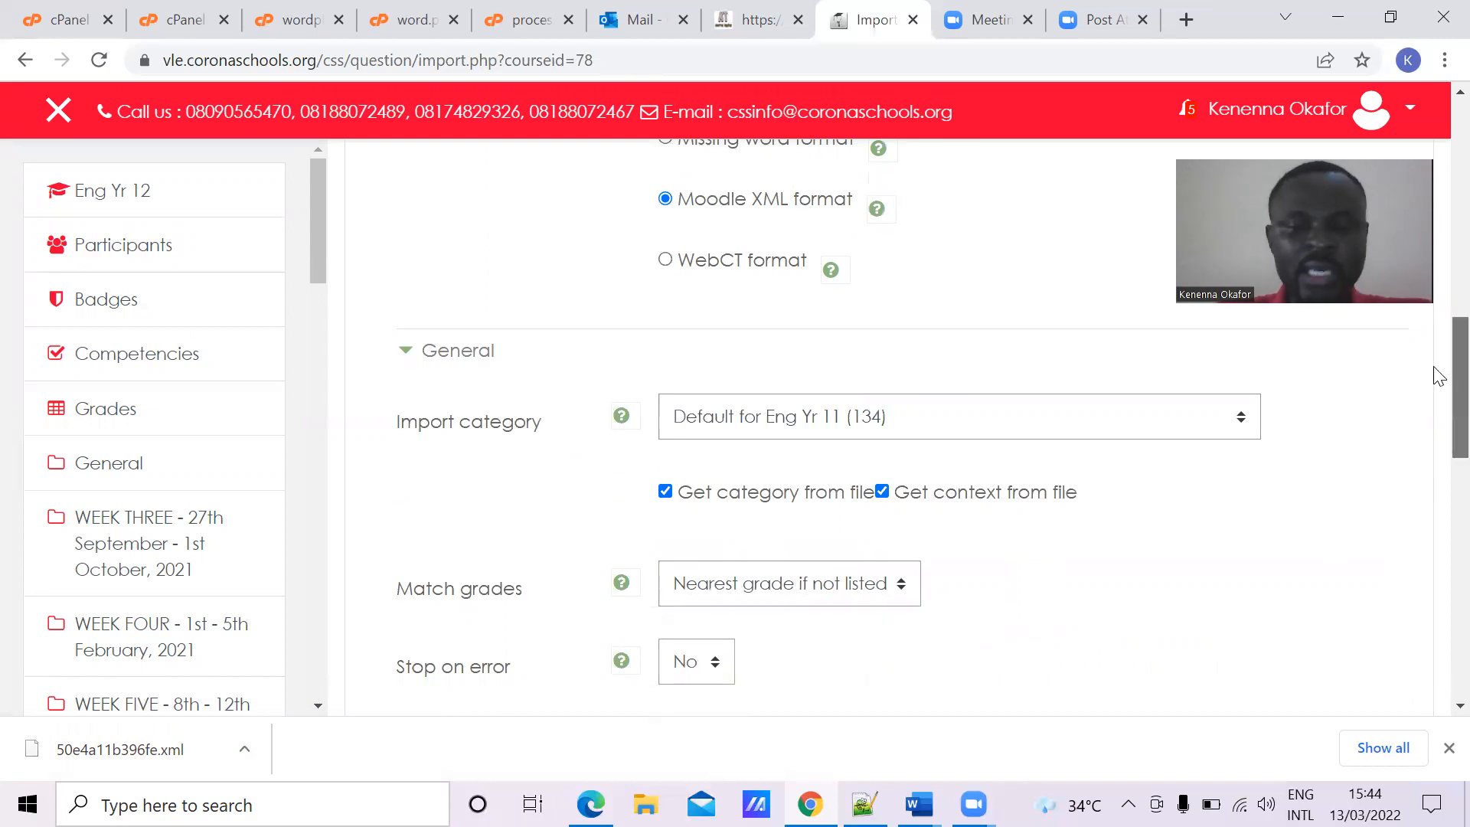
Add the downloaded 50e4a11b396fe.xml as the import file and import its questions
scroll(1436, 398, "down", 3)
scroll(1436, 421, "down", 1)
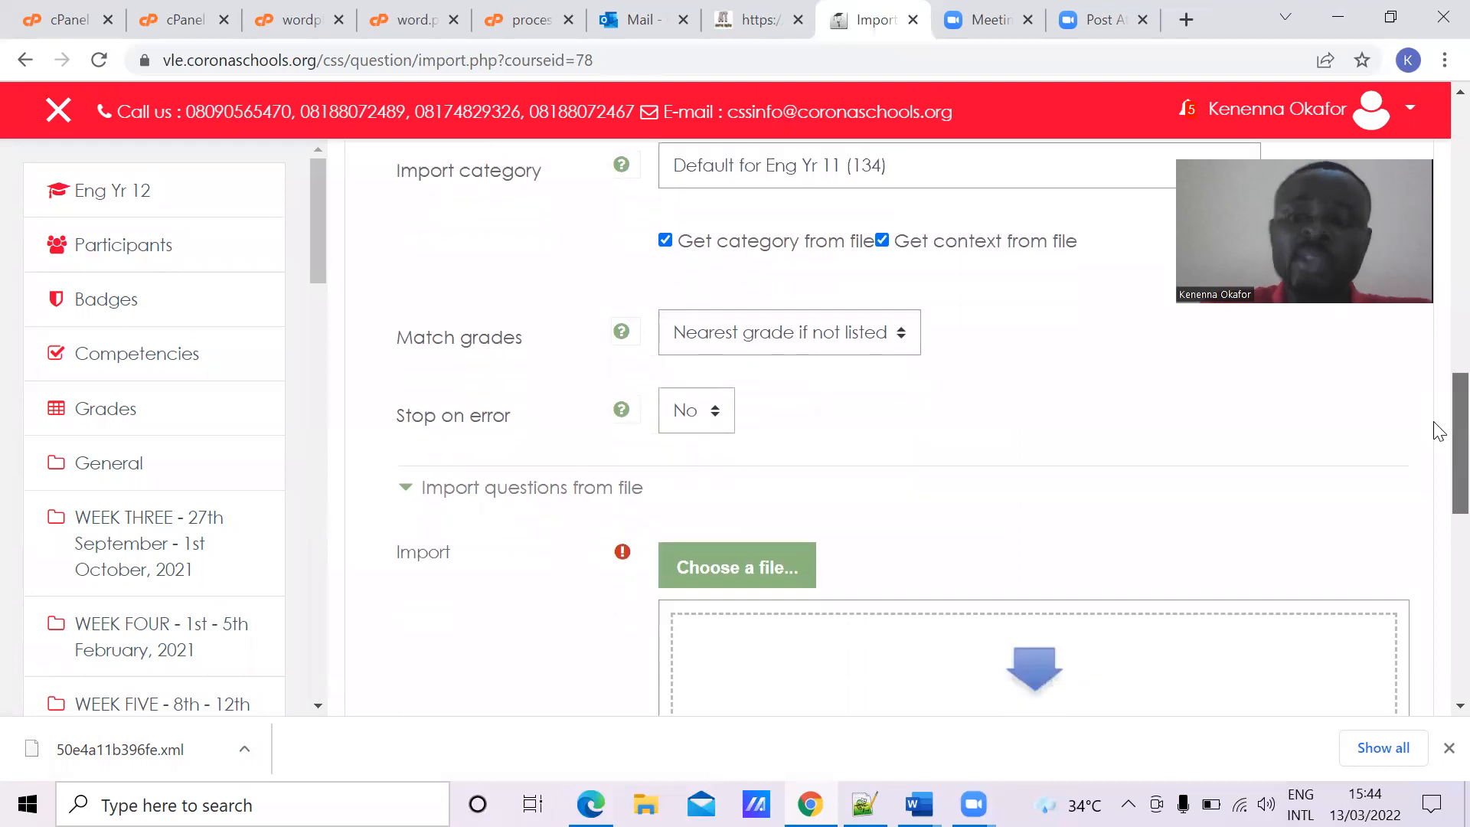
scroll(1439, 429, "down", 2)
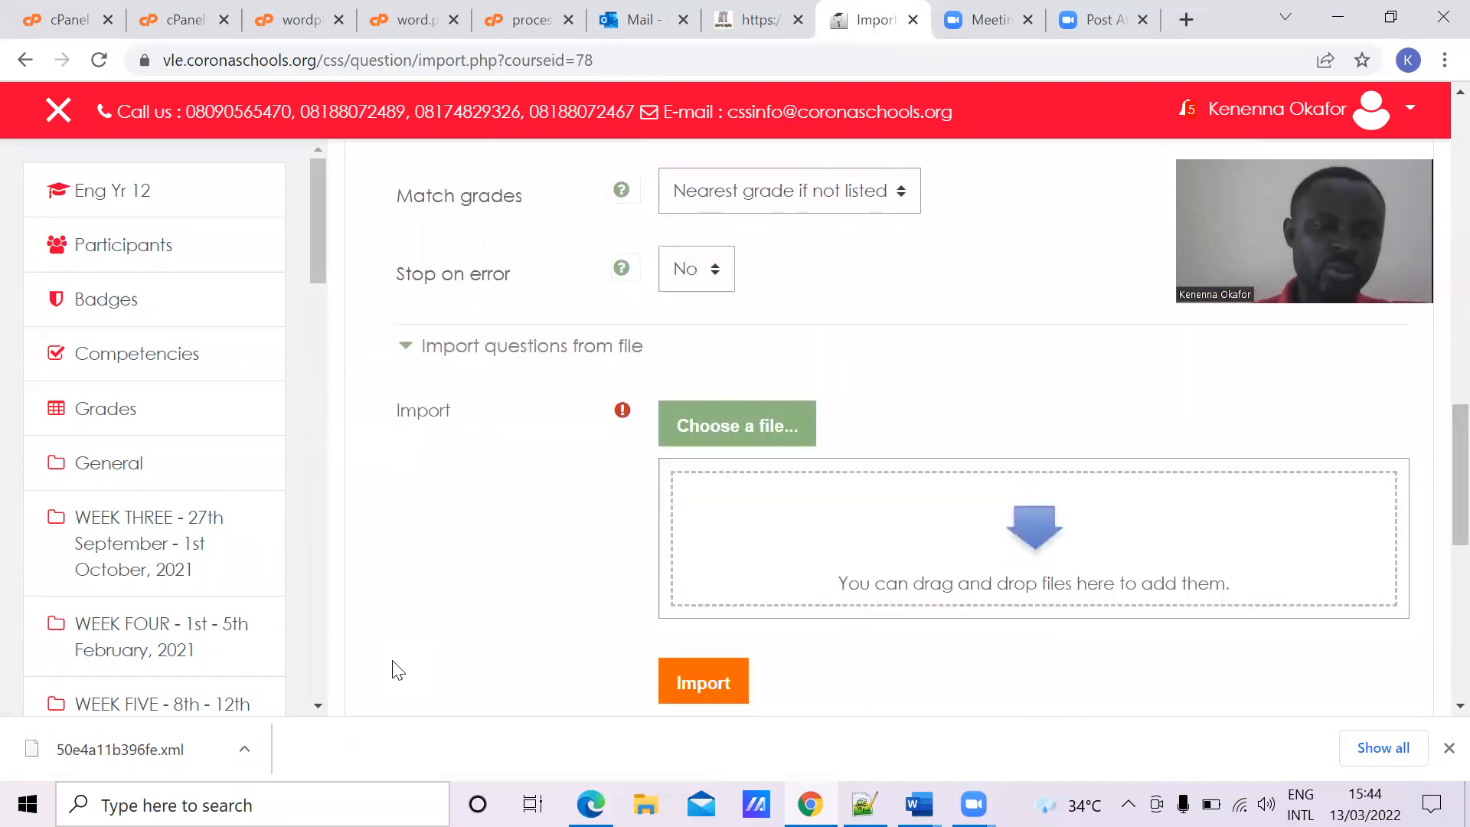
left_click_drag(142, 745, 966, 526)
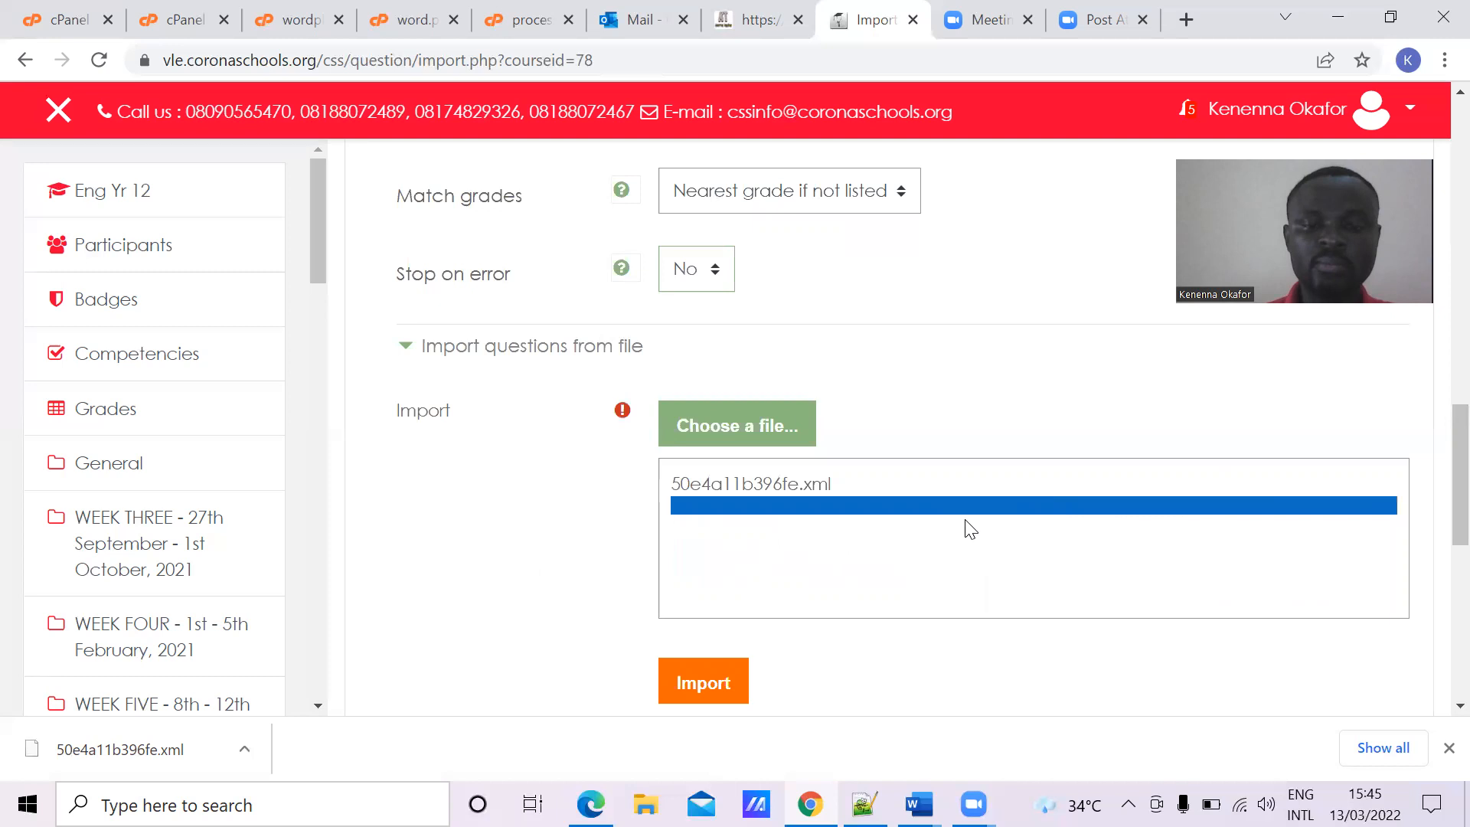
left_click(701, 684)
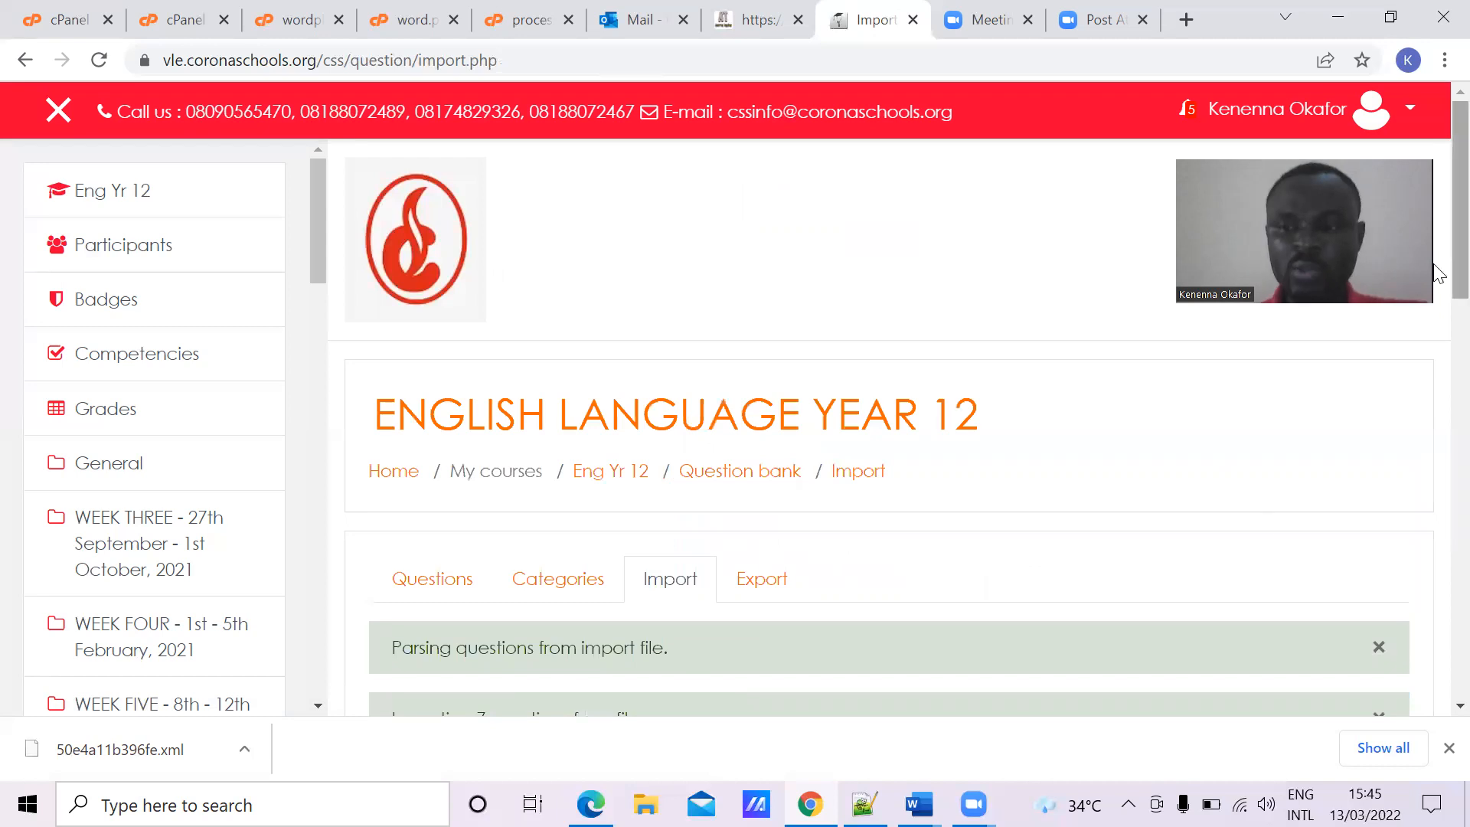
Review the list of imported questions on the import results page
scroll(1435, 370, "down", 5)
scroll(1437, 511, "down", 5)
scroll(1435, 459, "up", 4)
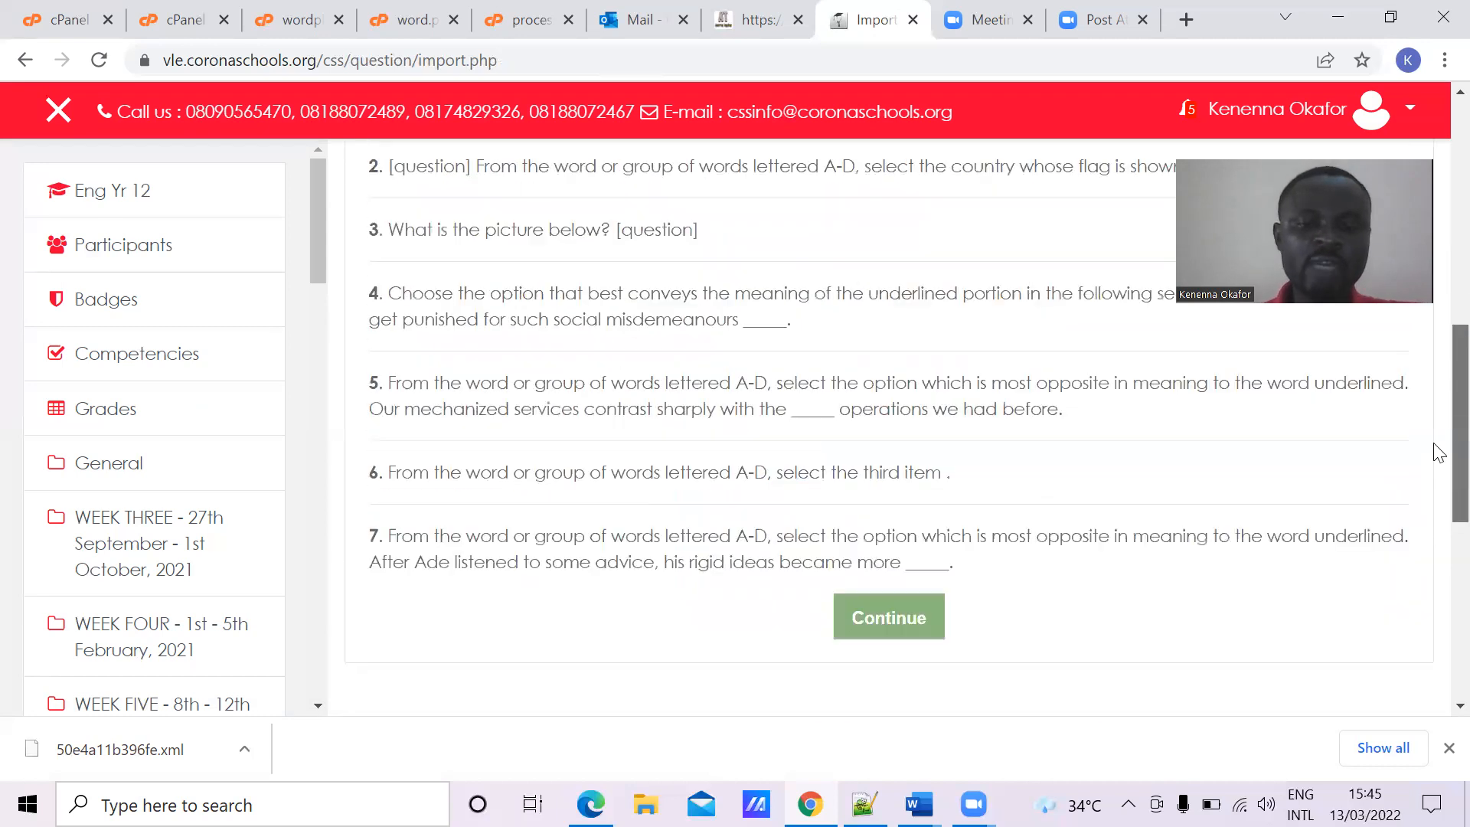
Continue from the import results to the question bank holding the imported questions
scroll(1437, 446, "down", 1)
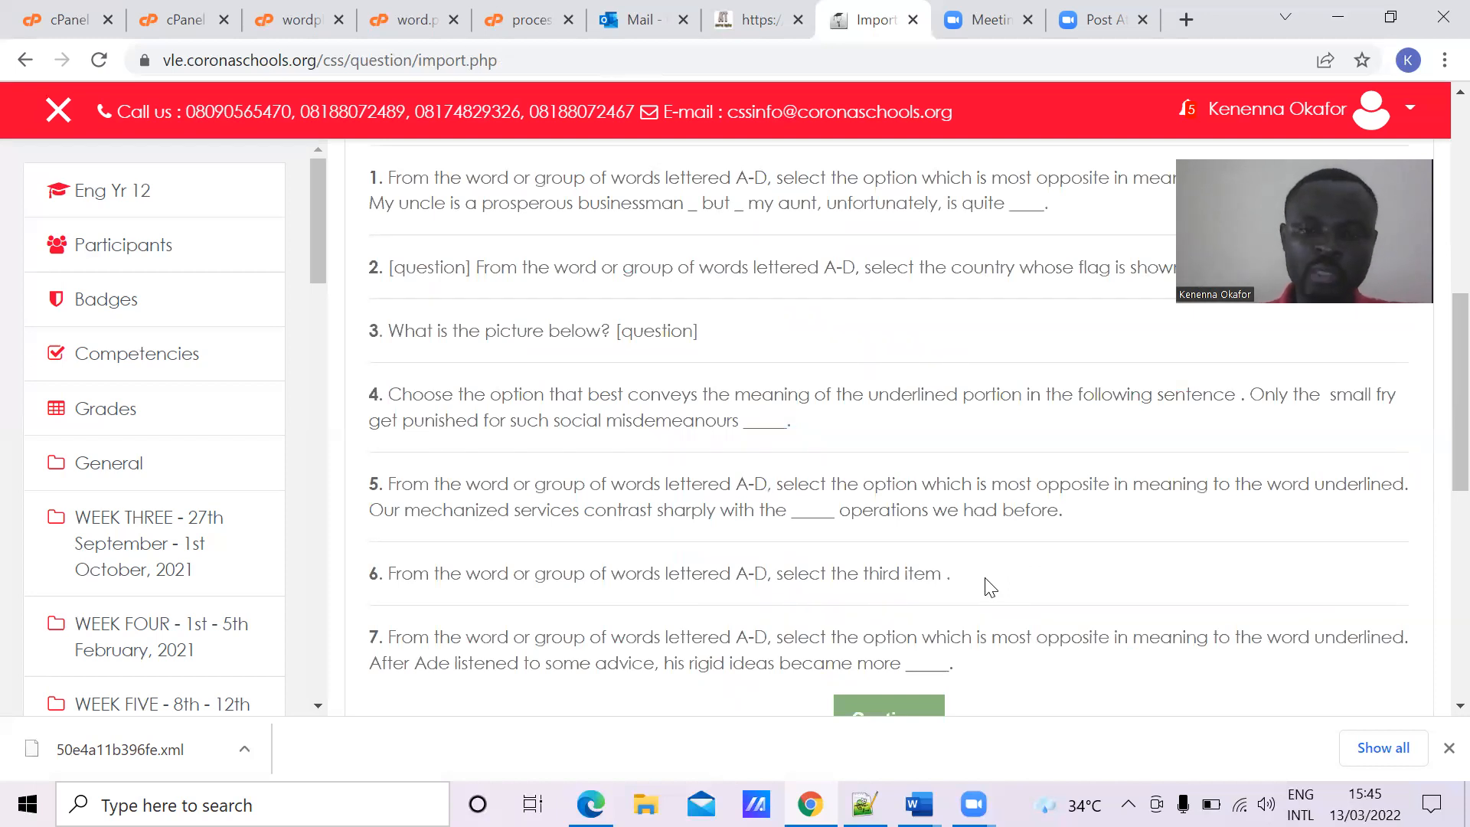
scroll(1434, 428, "down", 2)
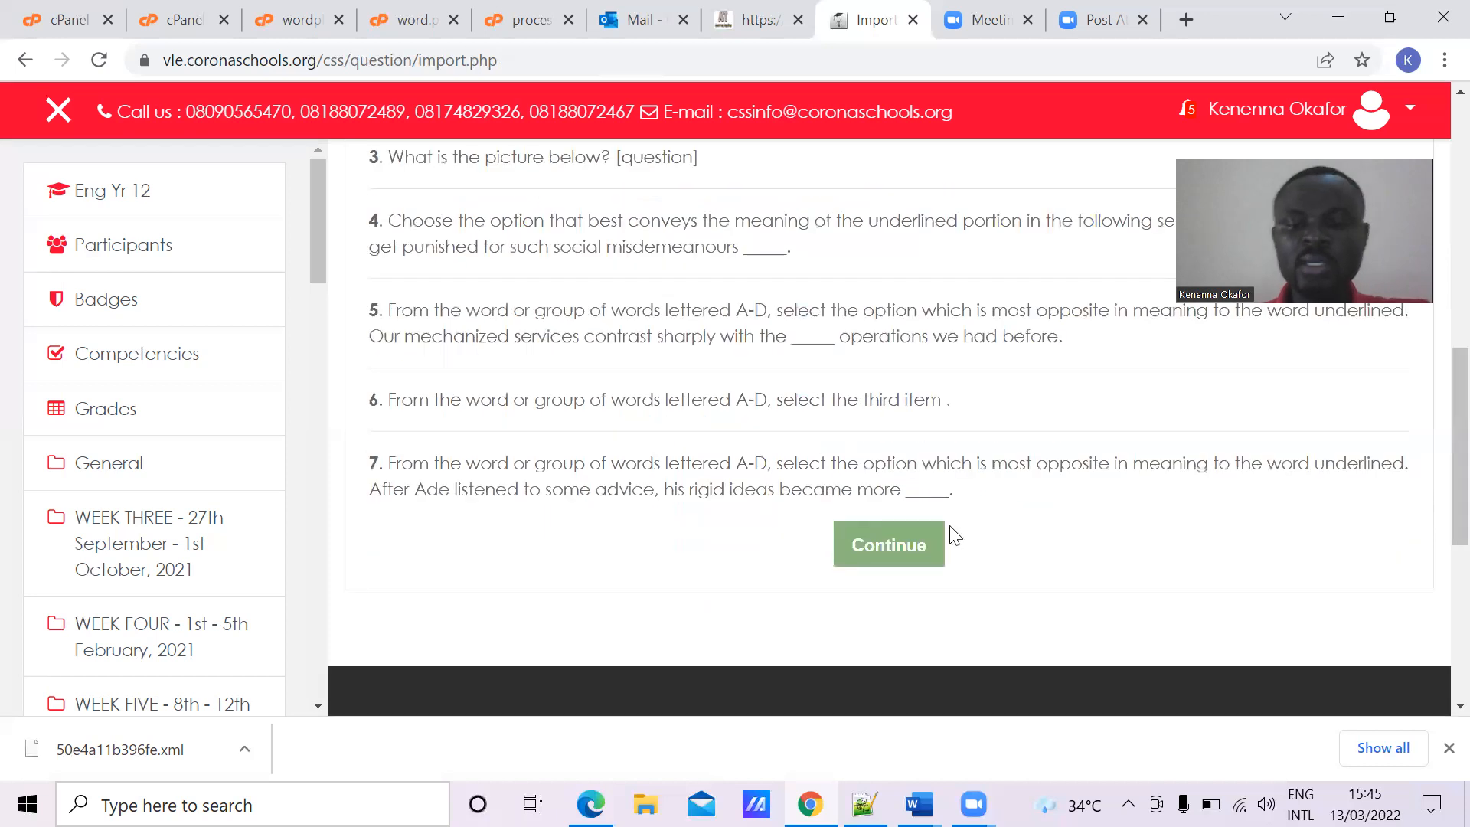
left_click(903, 554)
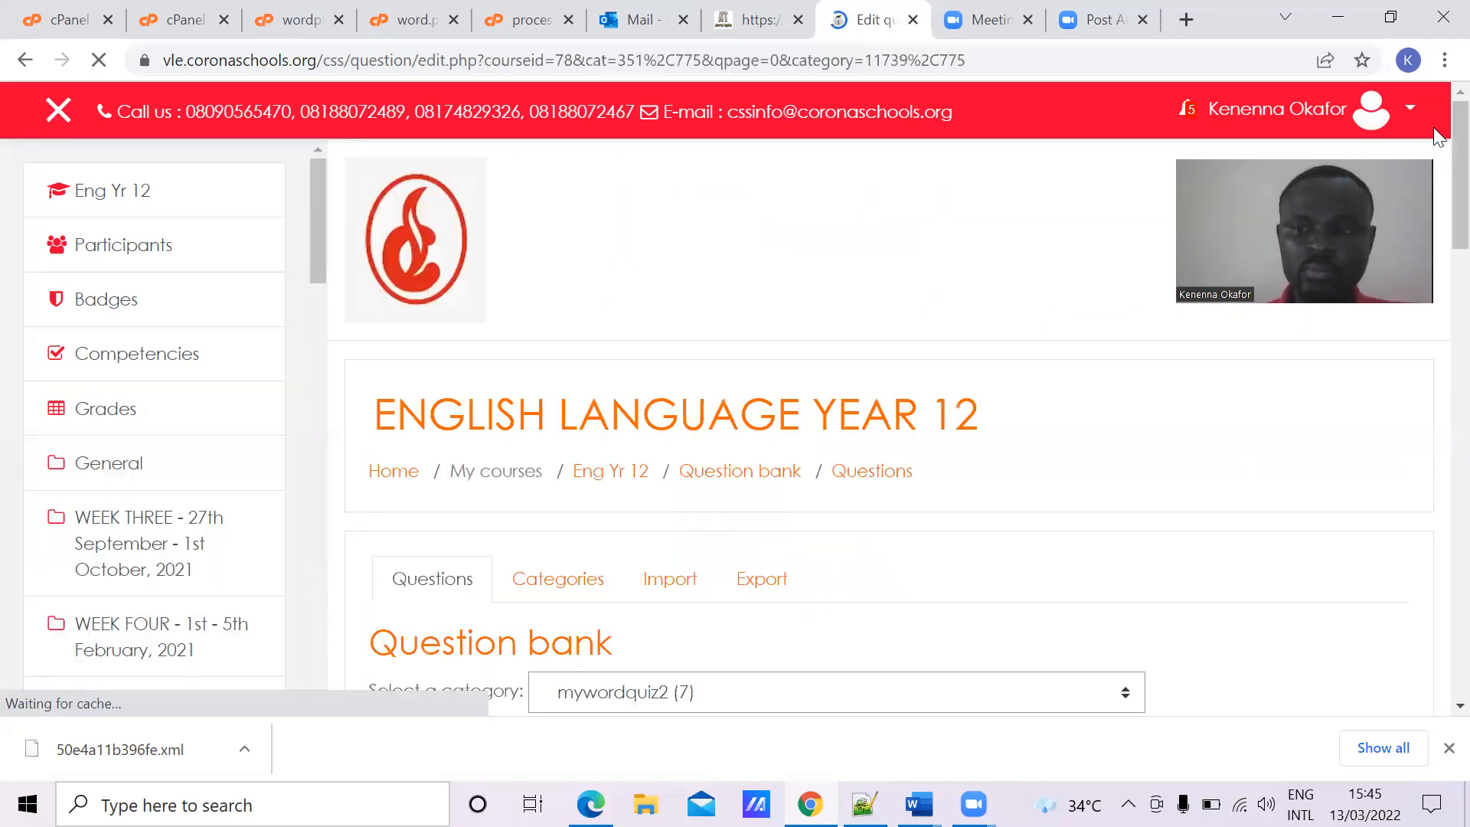
Preview Multichoice Question 2, the flag question, from the imported questions in the question bank
scroll(1443, 253, "down", 10)
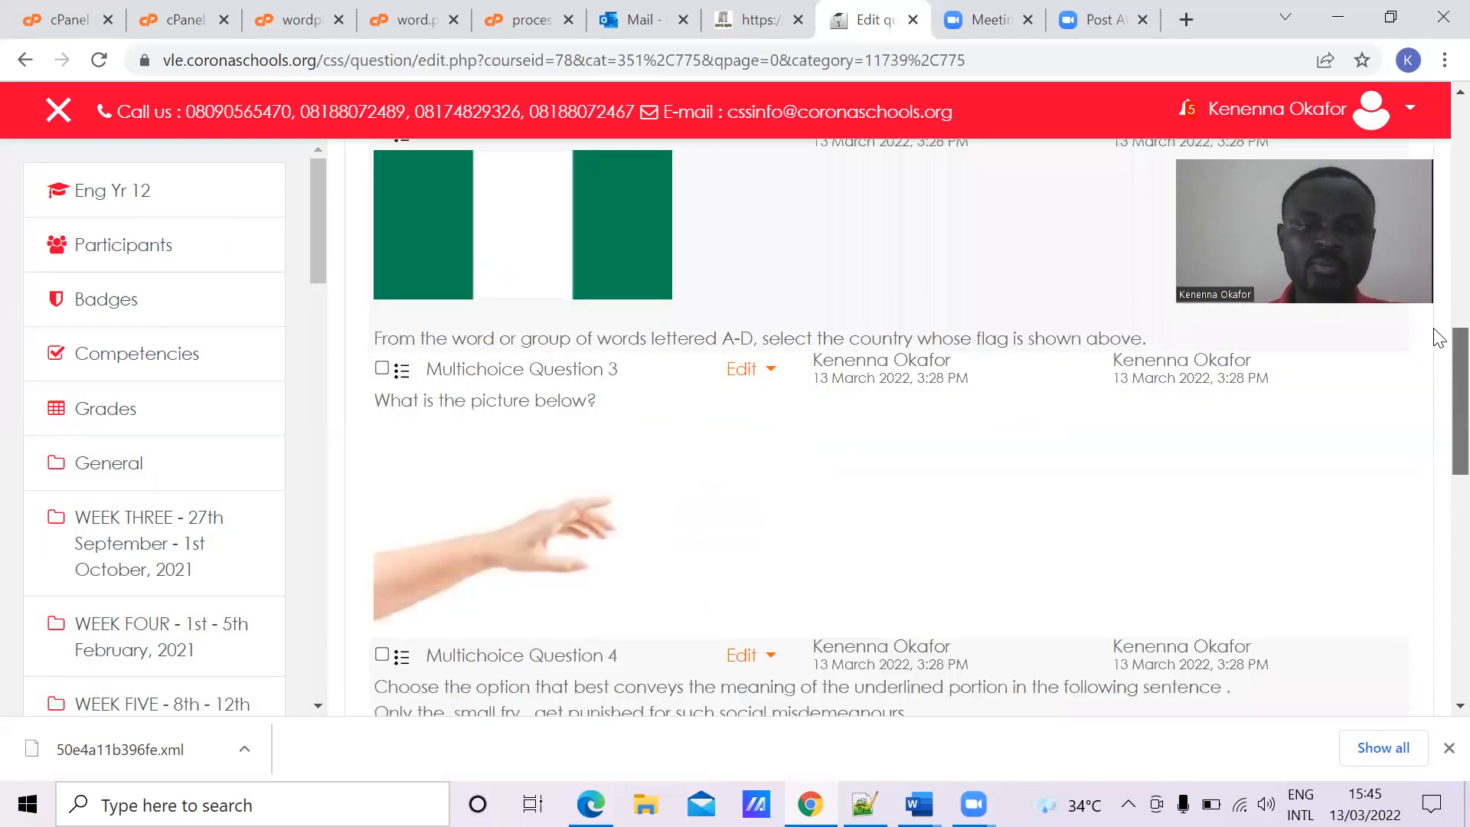
scroll(1437, 338, "up", 3)
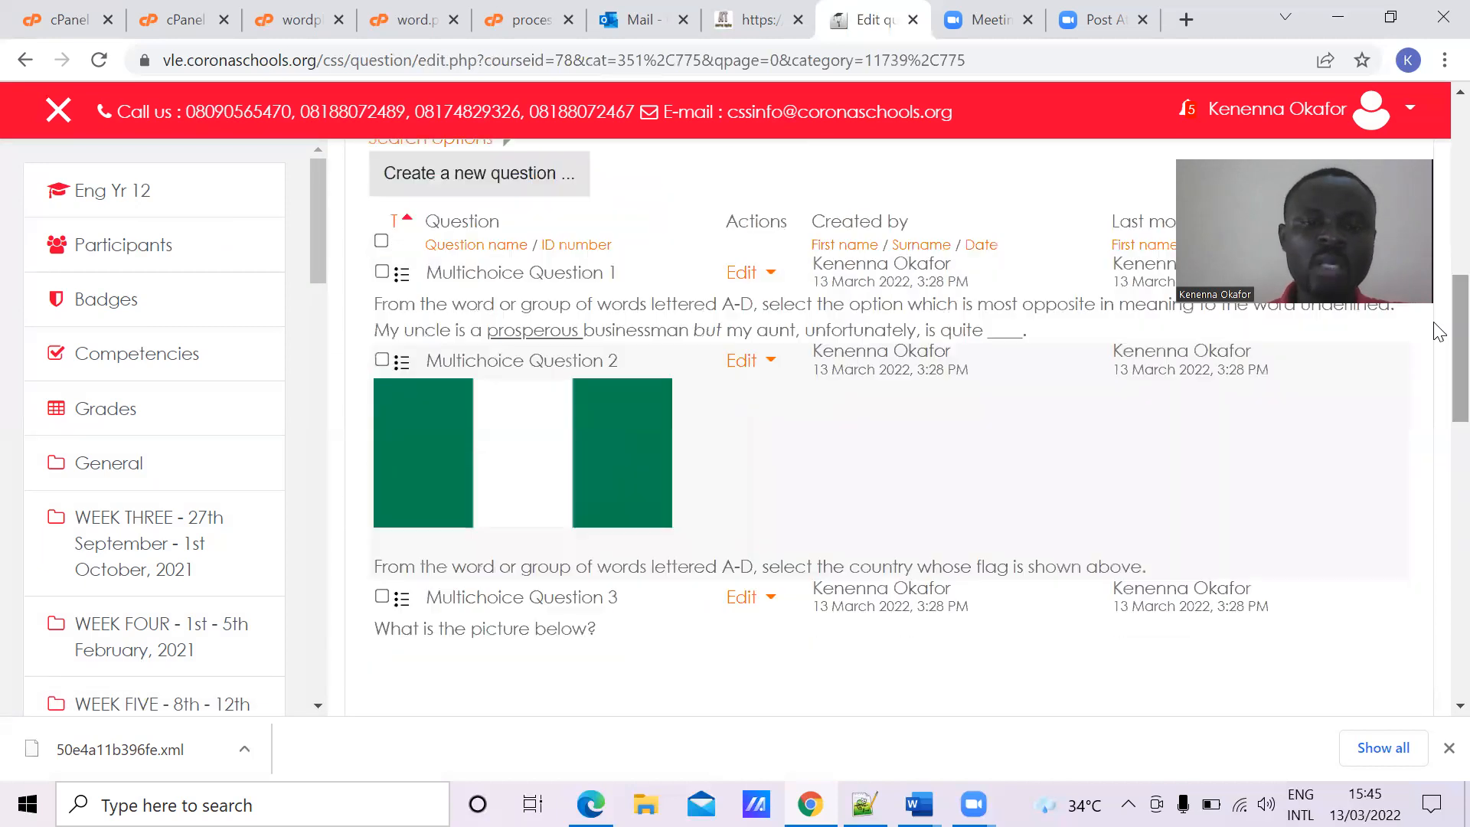
left_click(771, 361)
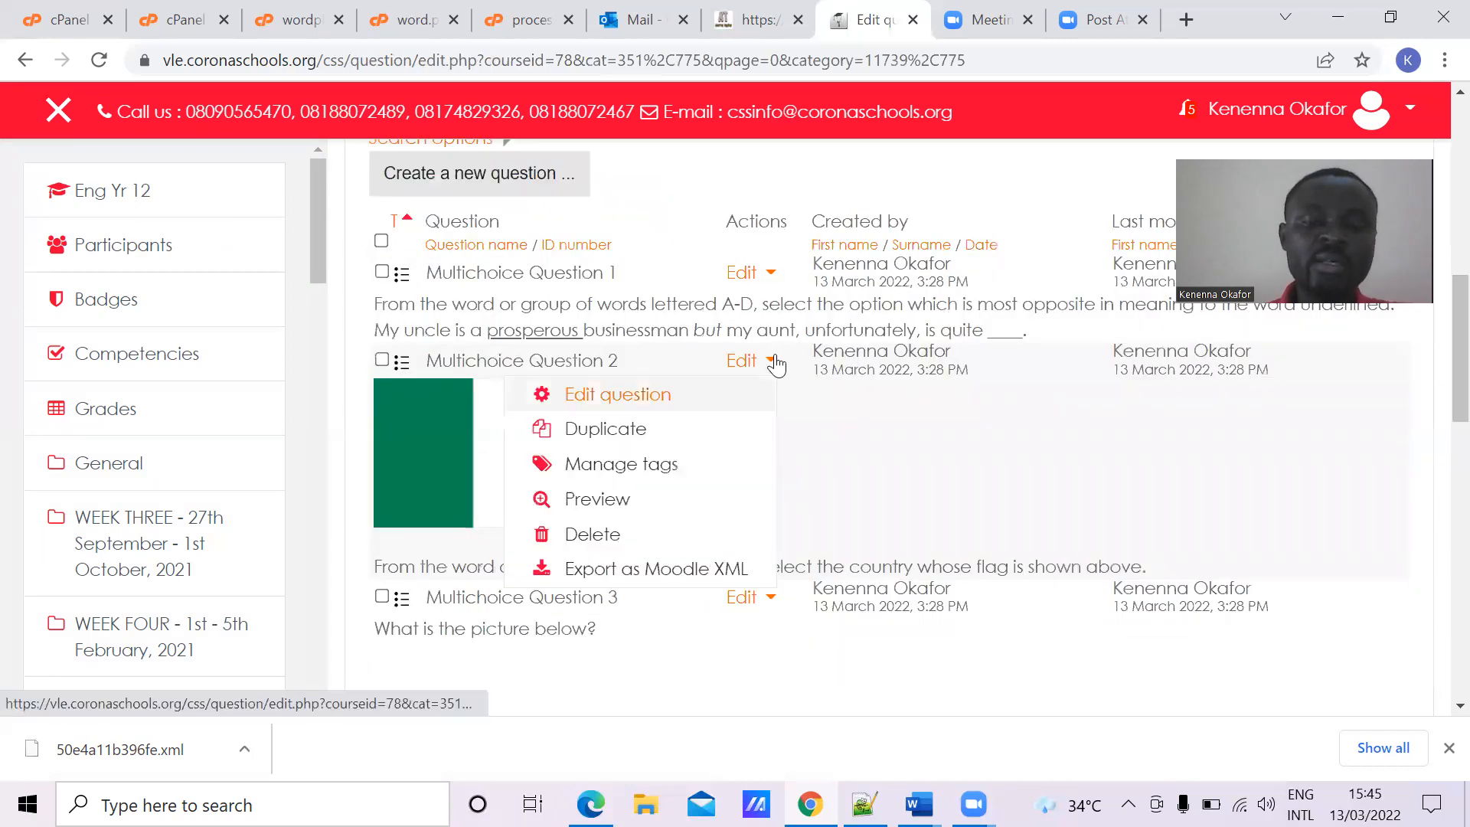
left_click(590, 499)
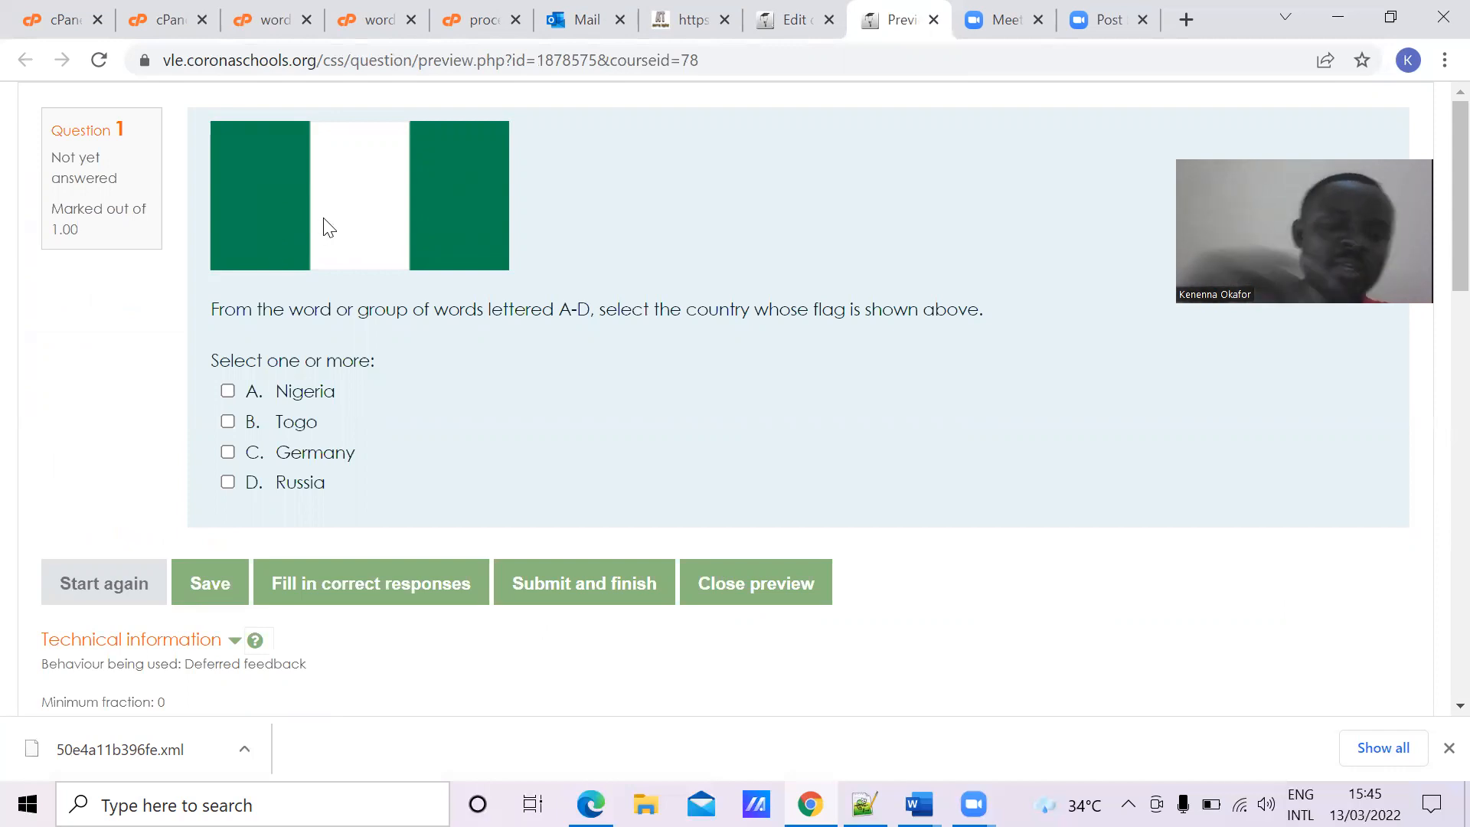
Test the previewed flag question with the wrong answer C. Germany and submit the attempt
left_click_drag(207, 313, 419, 320)
left_click(478, 451)
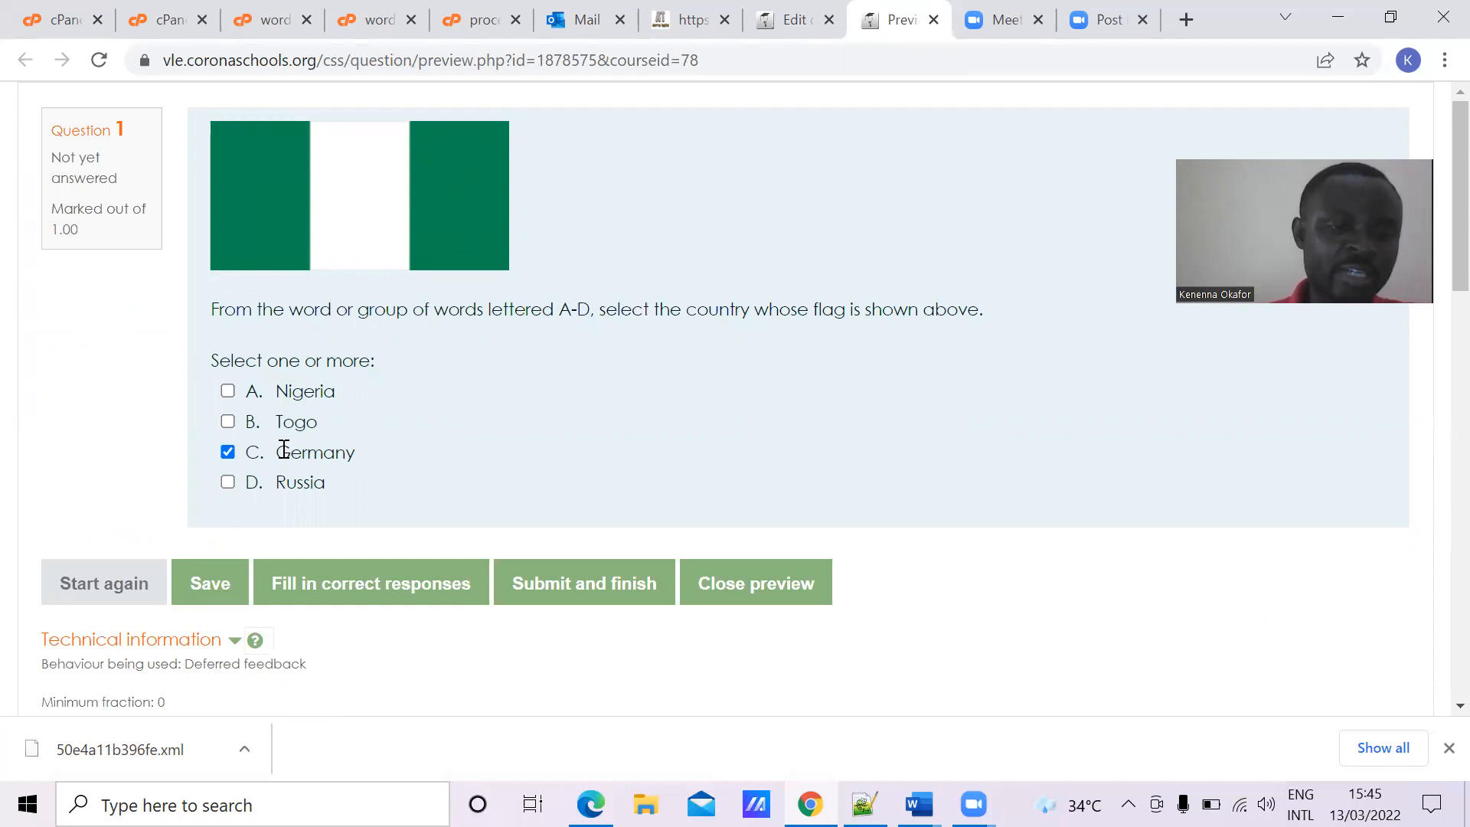
left_click(556, 591)
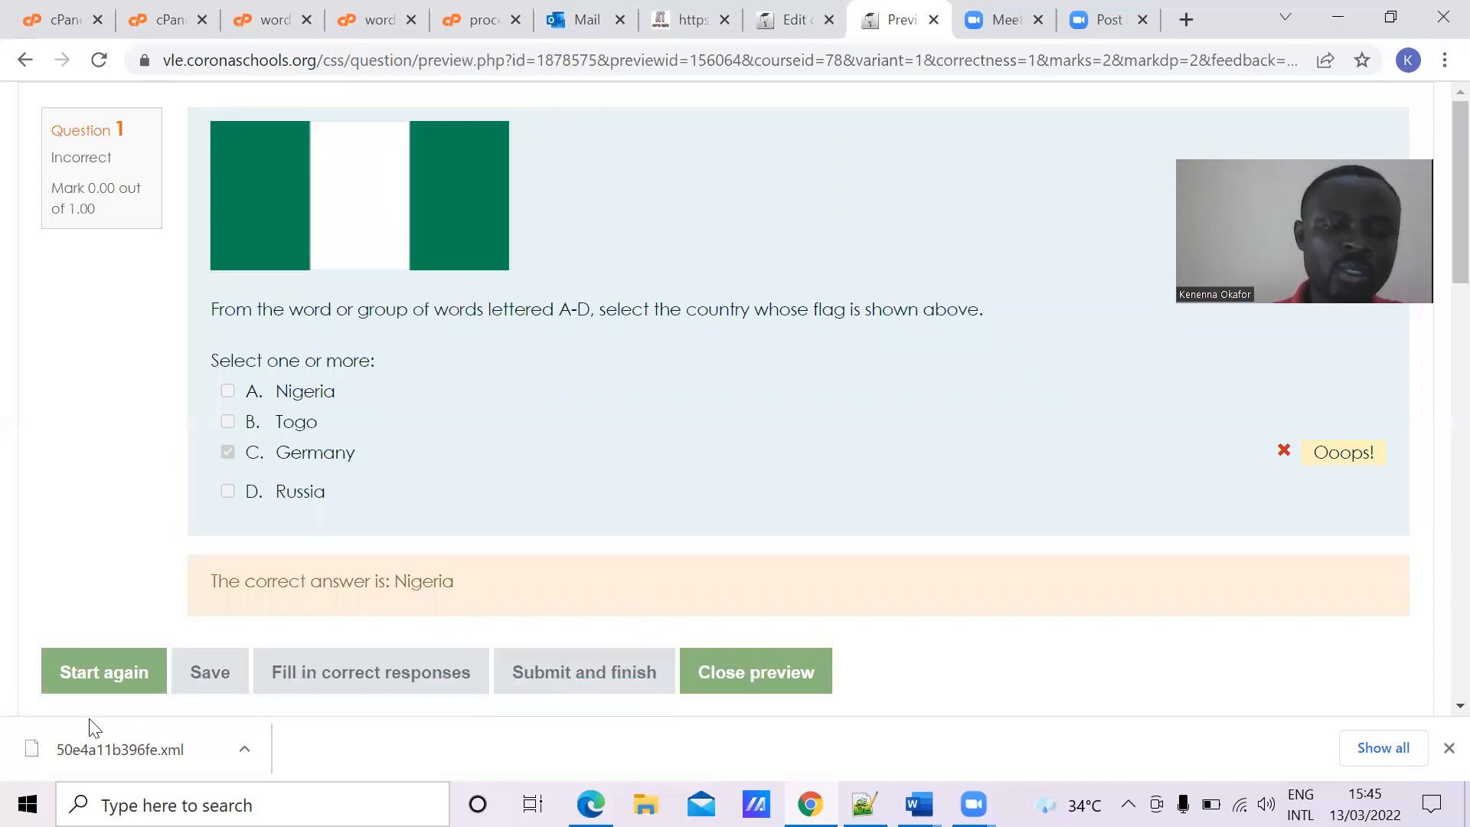
Restart the flag question preview, answer it with A. Nigeria and submit the attempt
left_click(93, 657)
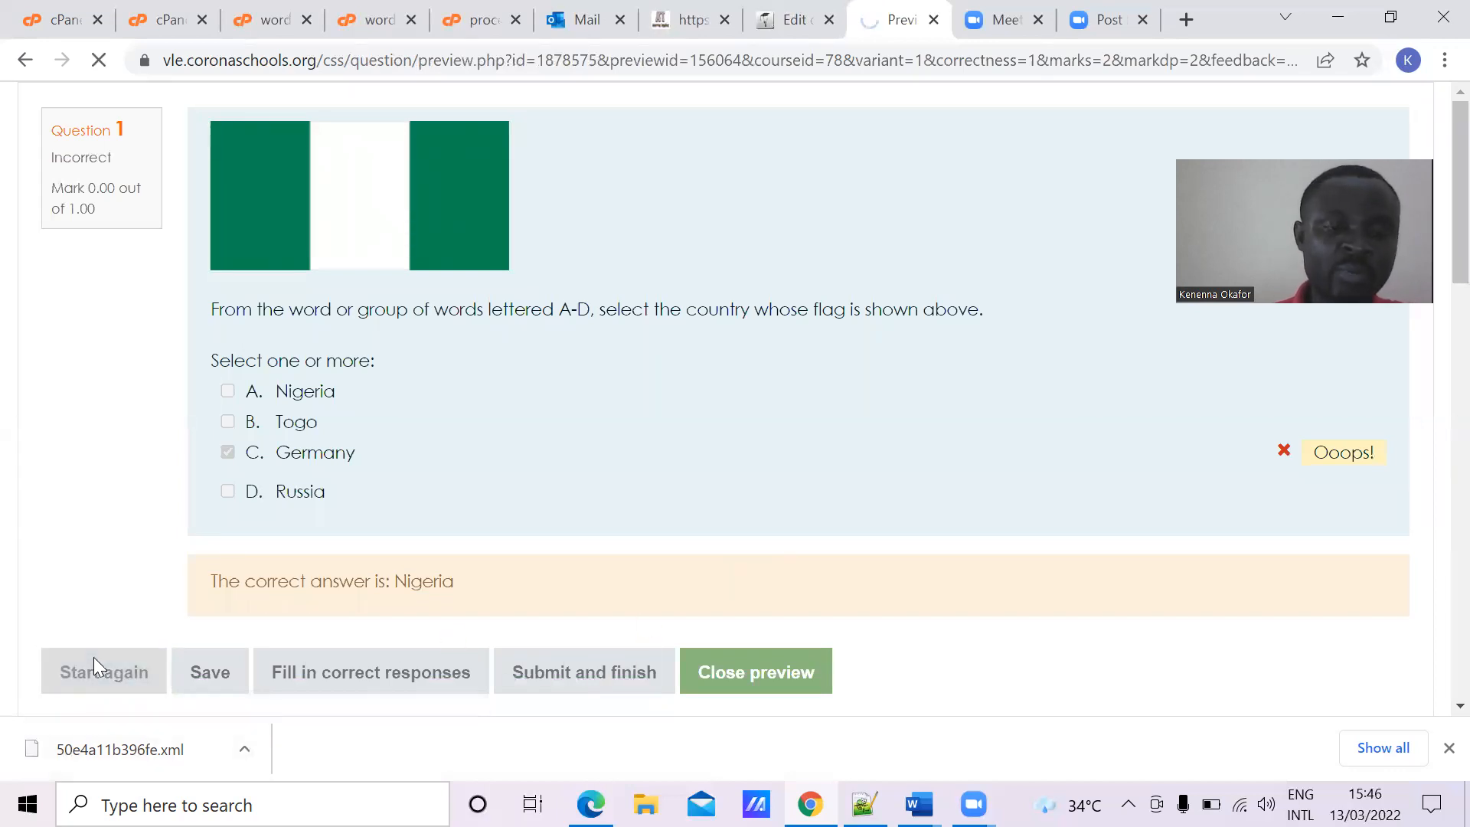
left_click(230, 391)
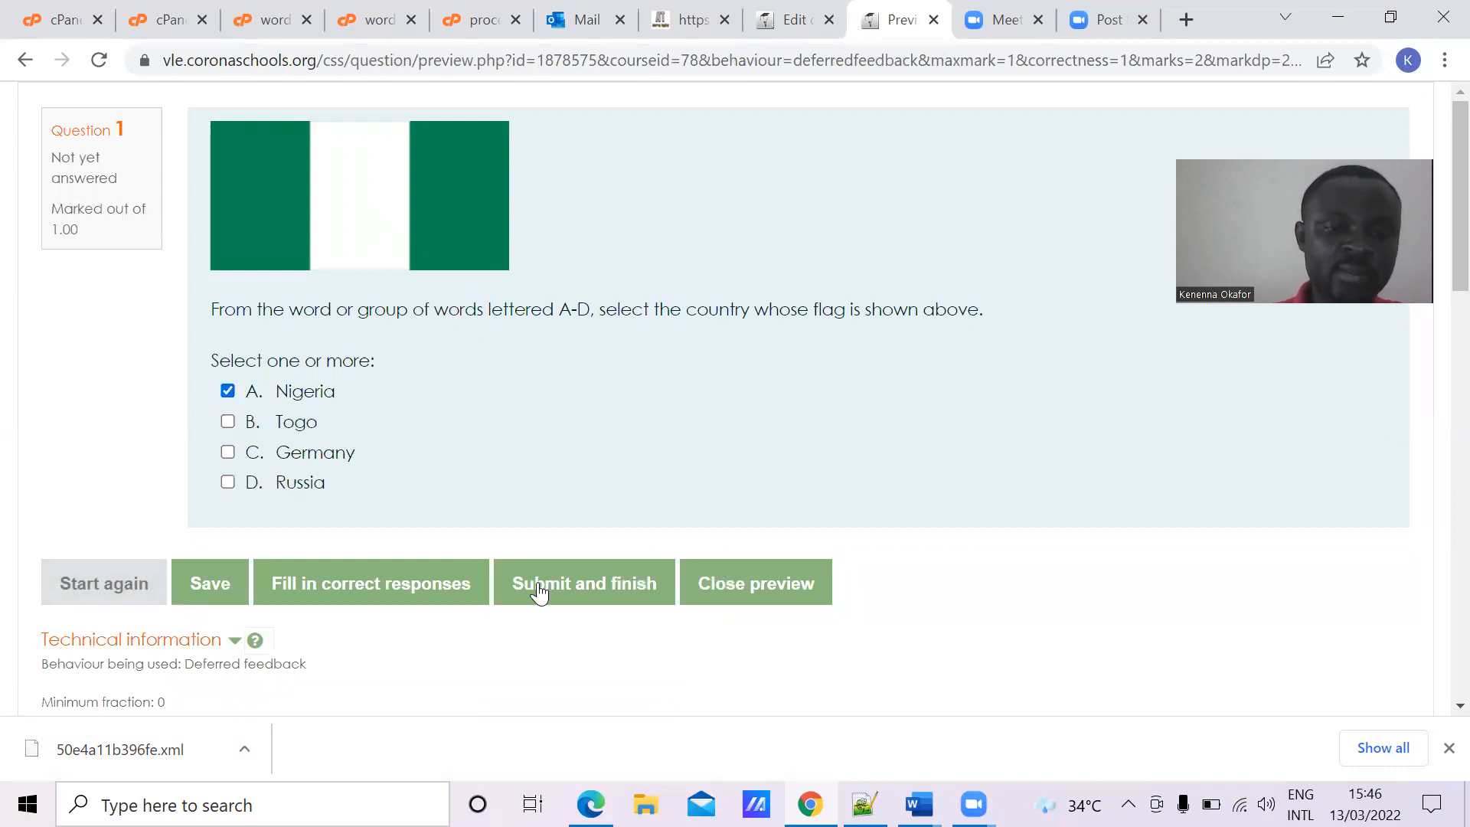
left_click(567, 586)
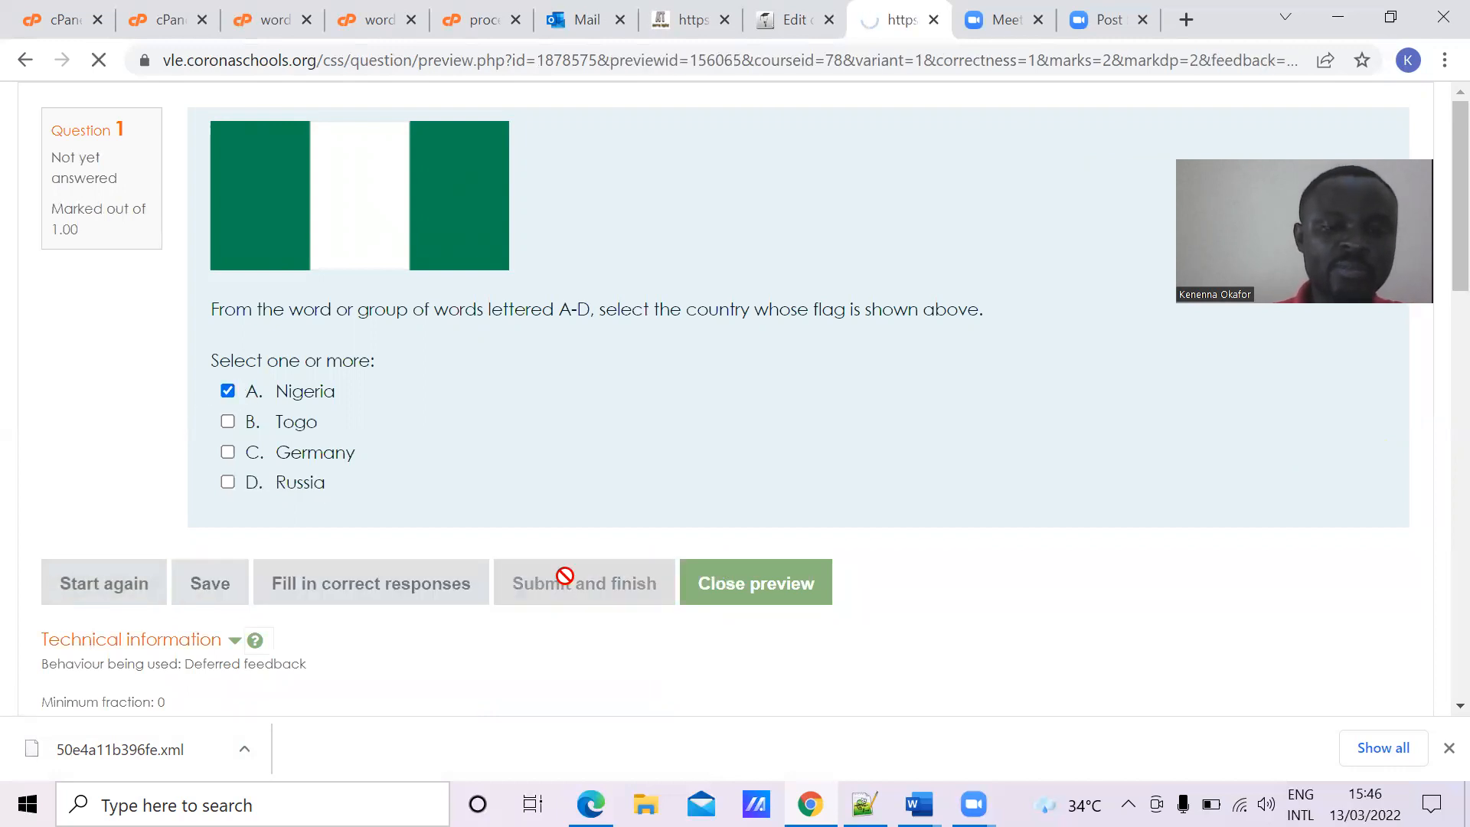